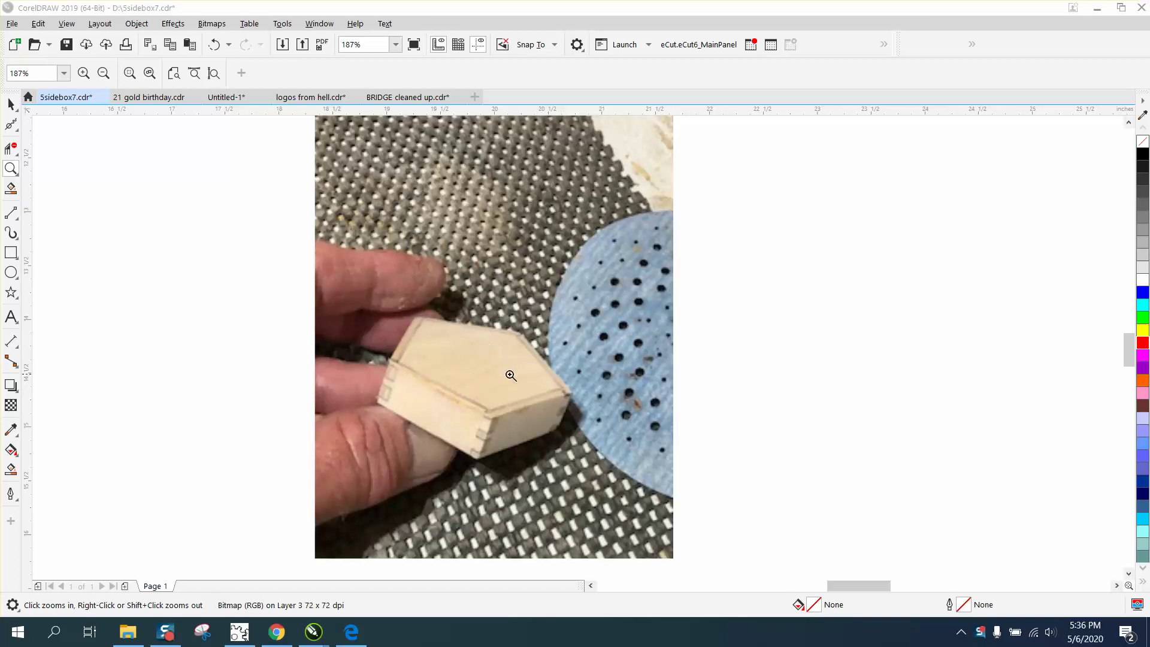
Zoom across the three pentagon-box reference photos, then zoom onto the red pentagon and panel outlines.
{"action": "right_click", "coordinate": [464, 359]}
{"action": "right_click", "coordinate": [505, 346]}
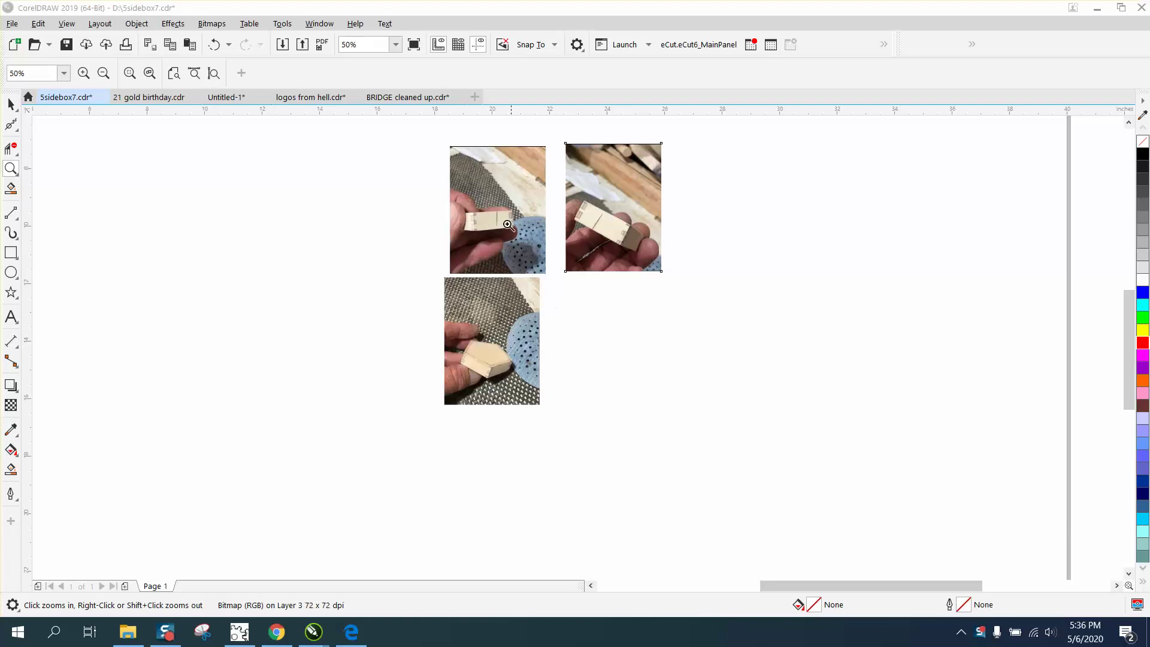
{"action": "left_click_drag", "start_coordinate": [461, 202], "coordinate": [531, 247]}
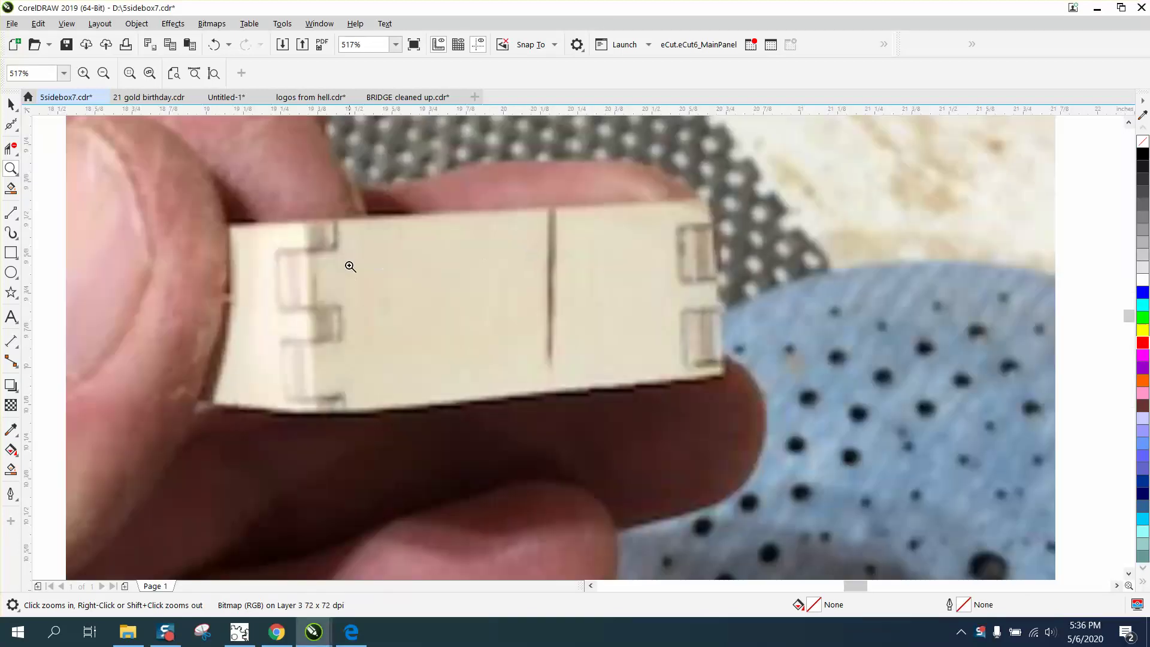
{"action": "scroll", "coordinate": [320, 280], "scroll_direction": "down", "scroll_amount": 3}
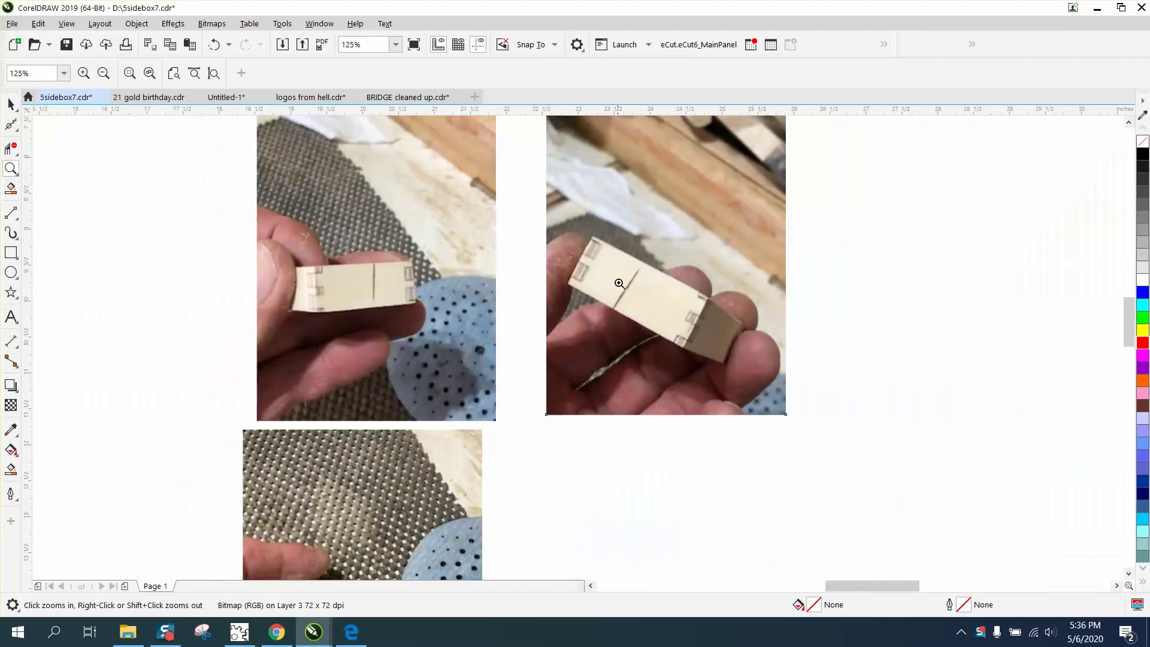
{"action": "left_click_drag", "start_coordinate": [621, 286], "coordinate": [680, 333]}
{"action": "scroll", "coordinate": [636, 346], "scroll_direction": "down", "scroll_amount": 10}
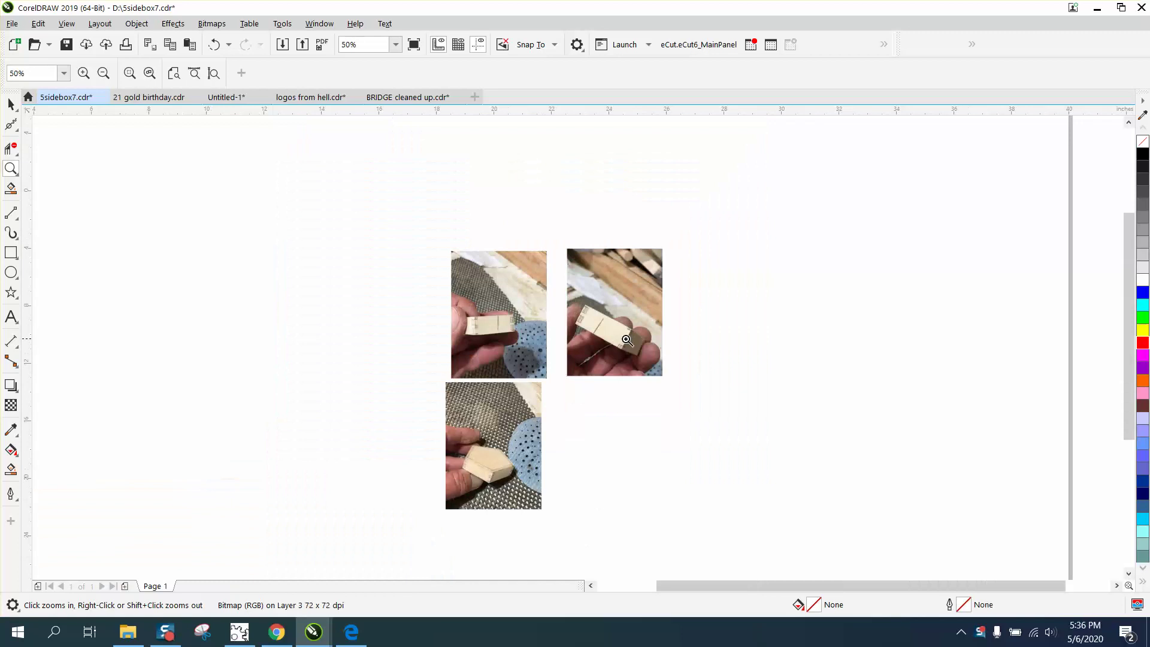
{"action": "left_click_drag", "start_coordinate": [439, 252], "coordinate": [490, 306]}
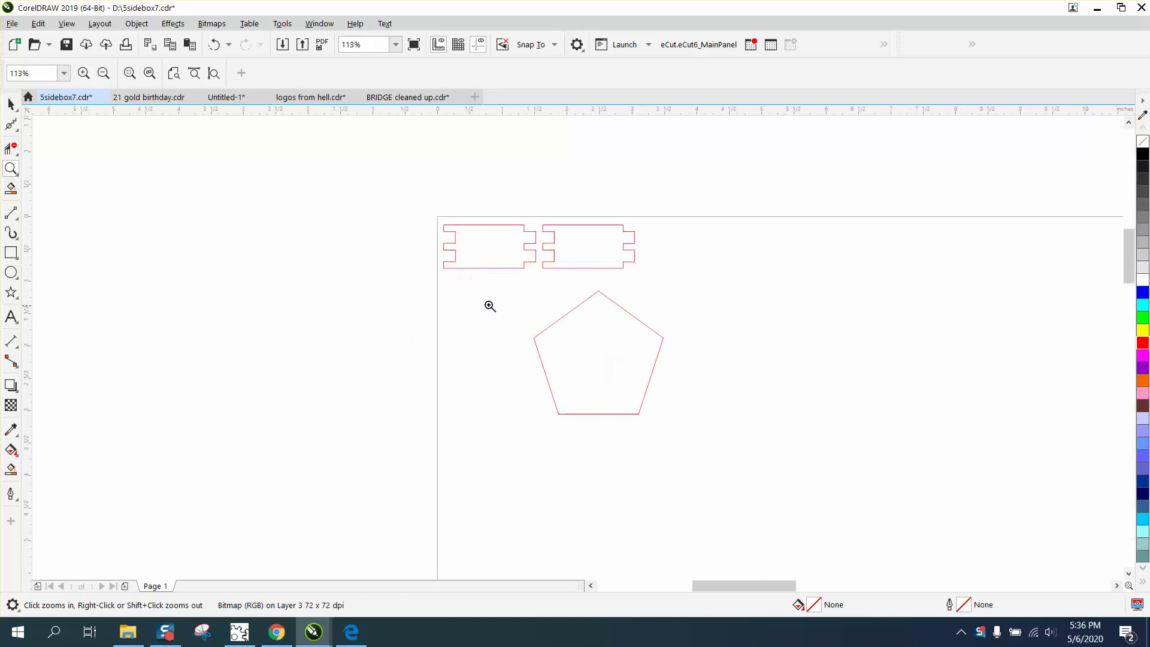
Nudge the pentagon slightly down and left, then zoom in closely on it.
{"action": "left_click", "coordinate": [11, 105]}
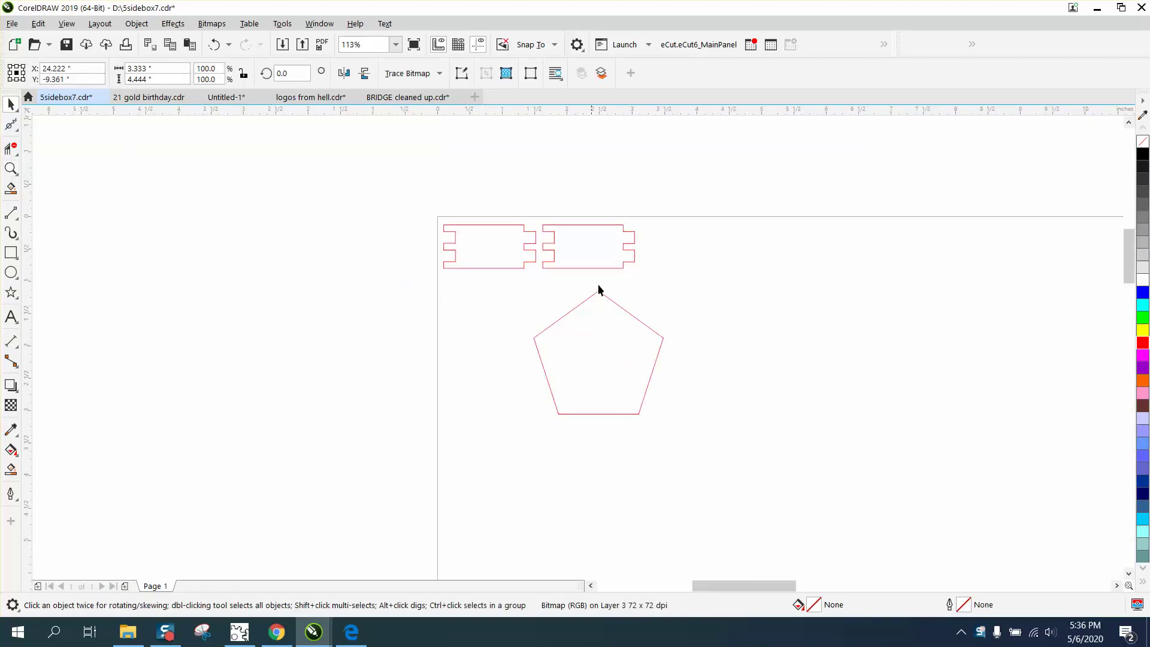
{"action": "left_click", "coordinate": [626, 311]}
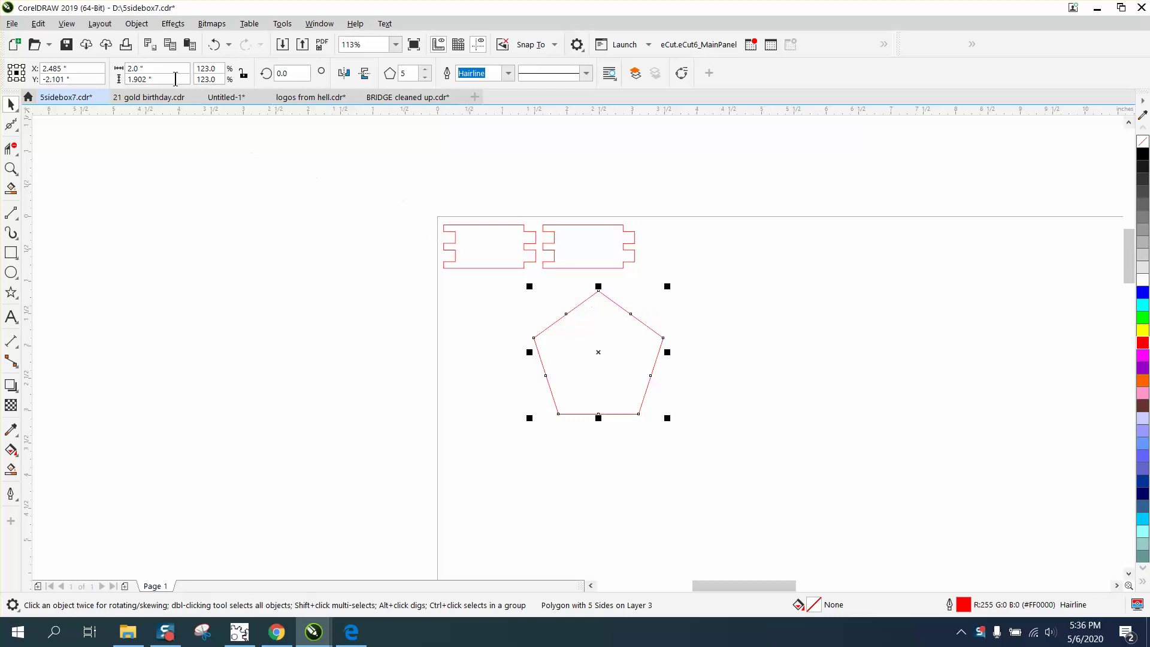
{"action": "scroll", "coordinate": [554, 383], "scroll_direction": "down", "scroll_amount": 2}
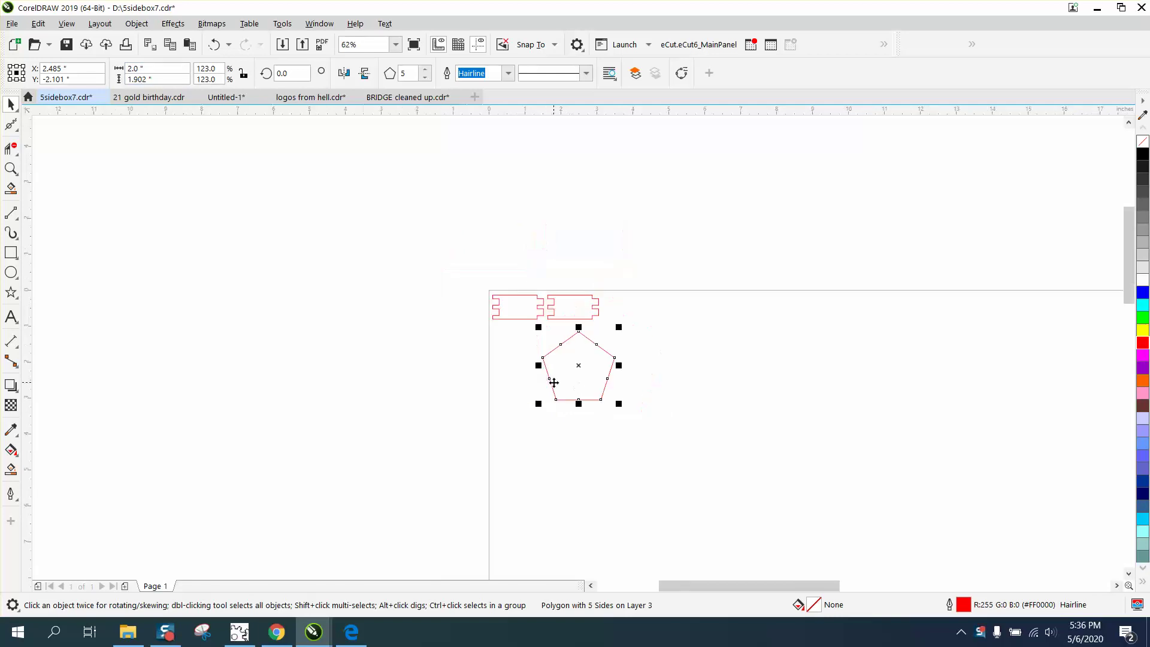
{"action": "left_click_drag", "start_coordinate": [577, 368], "coordinate": [553, 405]}
{"action": "left_click", "coordinate": [16, 173]}
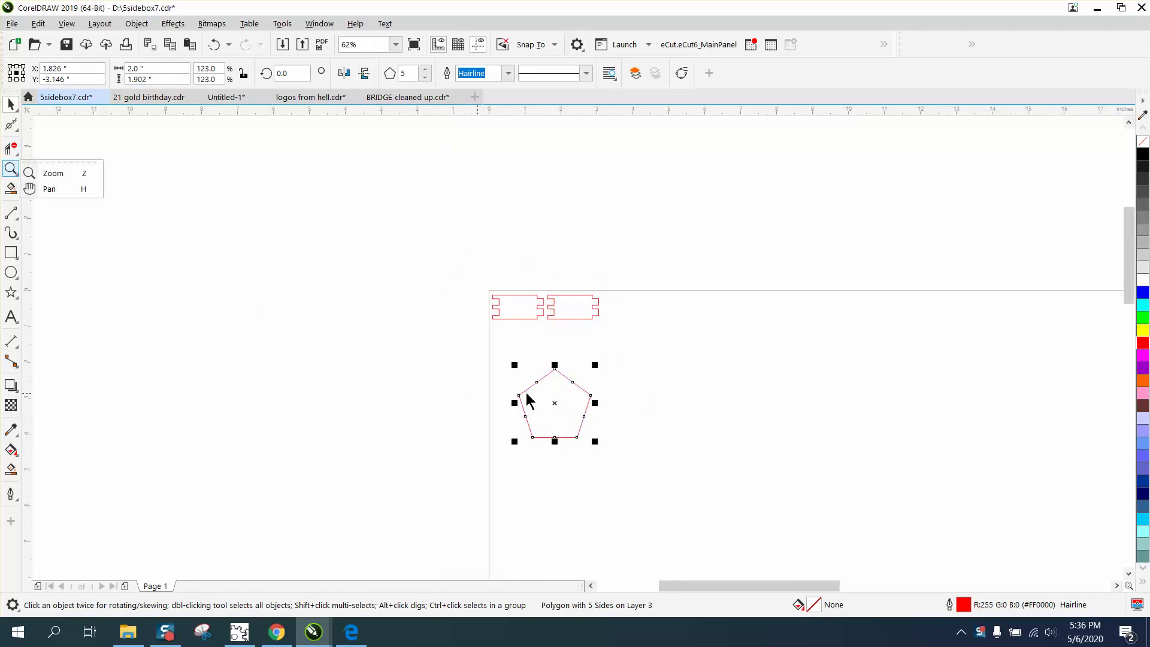
{"action": "left_click", "coordinate": [54, 176]}
{"action": "left_click_drag", "start_coordinate": [484, 353], "coordinate": [693, 506]}
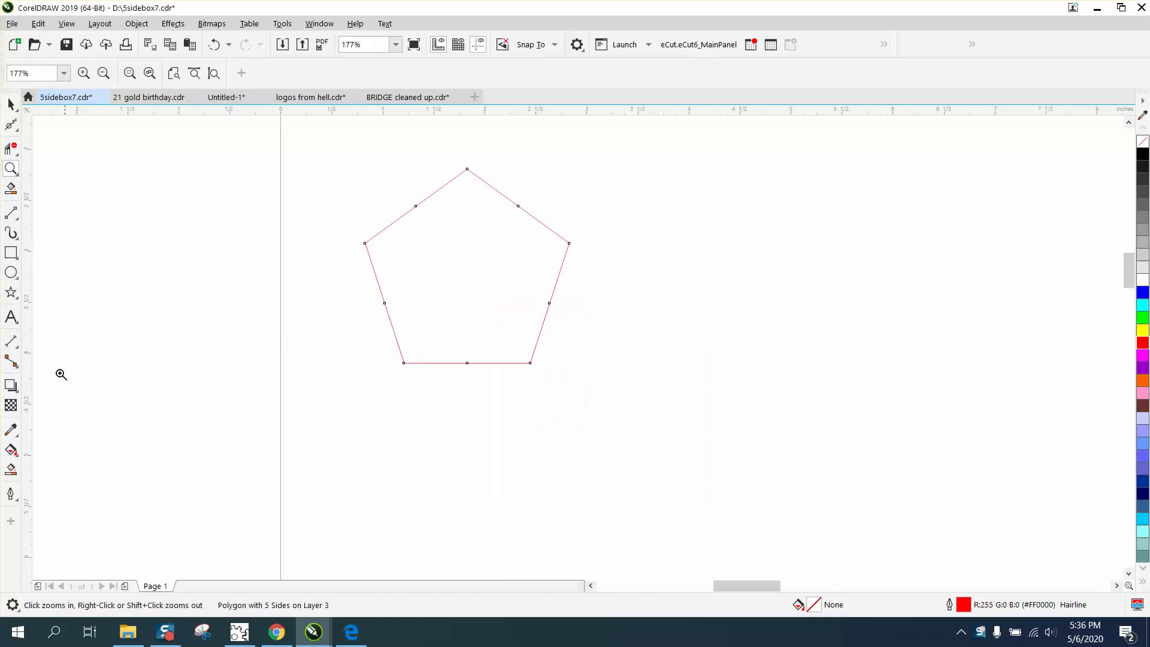
Add a parallel dimension reading 1.24" along the pentagon's top-right side.
{"action": "left_click", "coordinate": [16, 344]}
{"action": "left_click", "coordinate": [17, 346]}
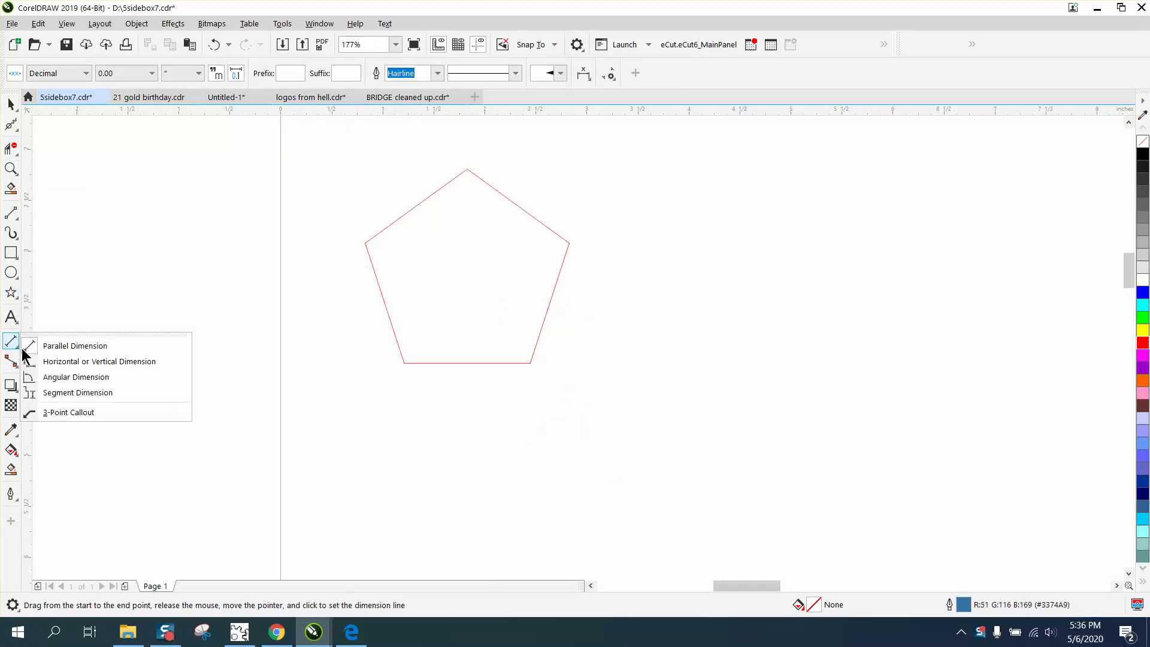
{"action": "left_click", "coordinate": [74, 348]}
{"action": "left_click_drag", "start_coordinate": [569, 244], "coordinate": [471, 173]}
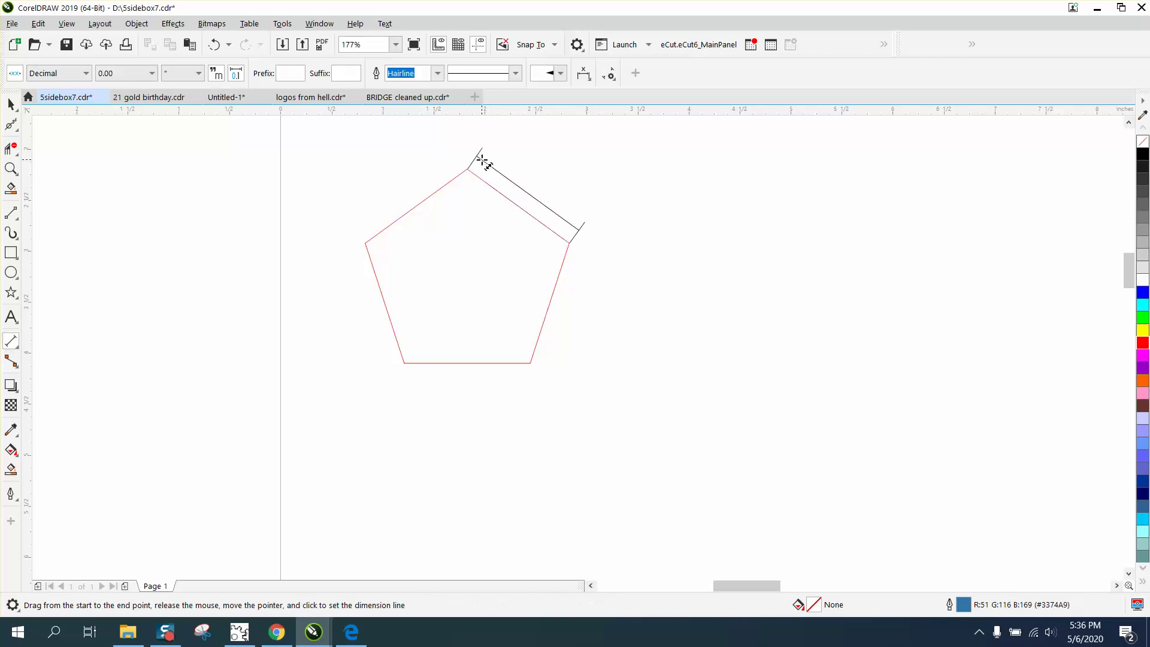
{"action": "left_click", "coordinate": [578, 227]}
{"action": "left_click", "coordinate": [11, 104]}
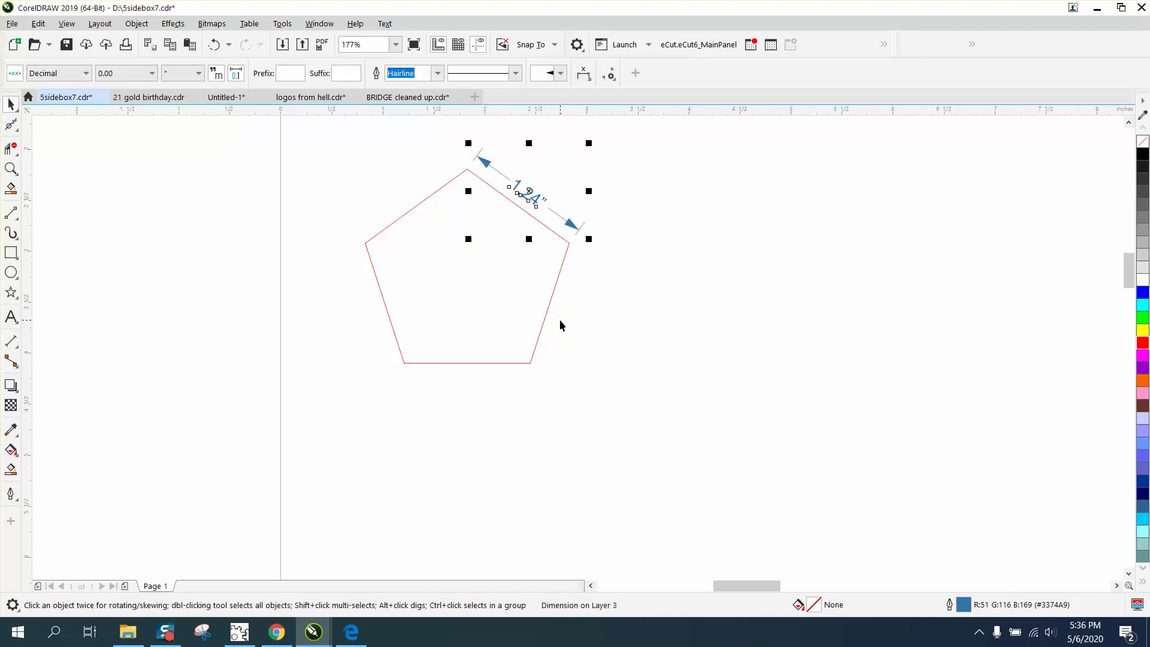
{"action": "scroll", "coordinate": [569, 325], "scroll_direction": "down", "scroll_amount": 5}
Draw a rectangle right of the pentagon sized 1.24" wide by 1" tall.
{"action": "left_click", "coordinate": [555, 235]}
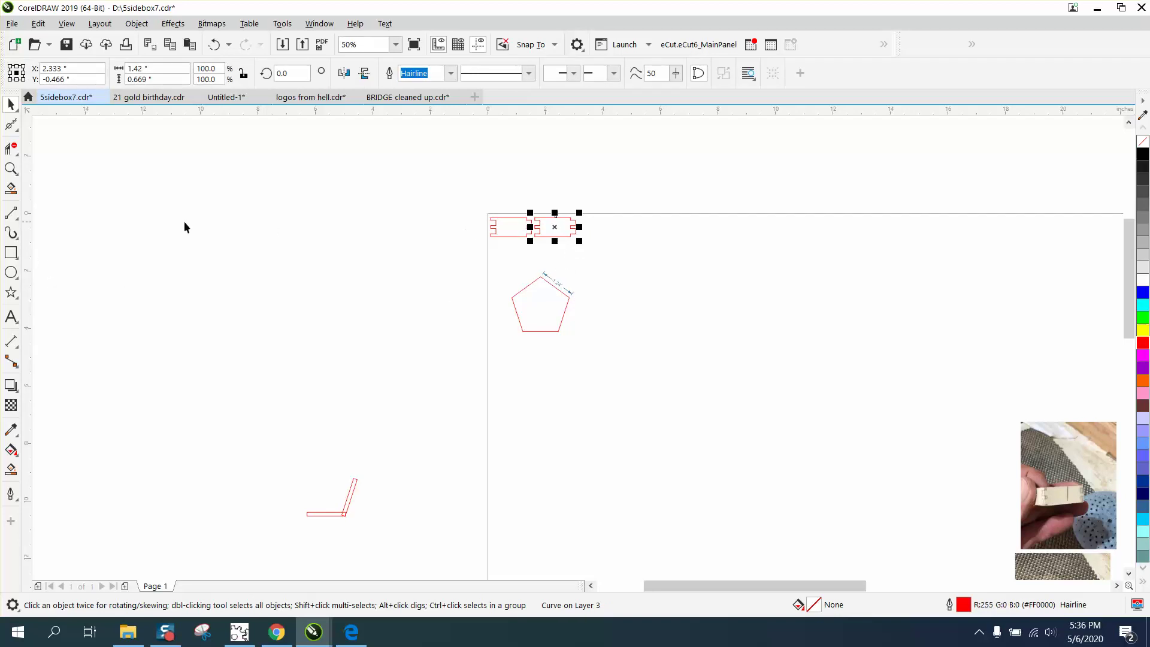
{"action": "left_click", "coordinate": [11, 252]}
{"action": "left_click_drag", "start_coordinate": [639, 262], "coordinate": [714, 289]}
{"action": "left_click", "coordinate": [141, 68]}
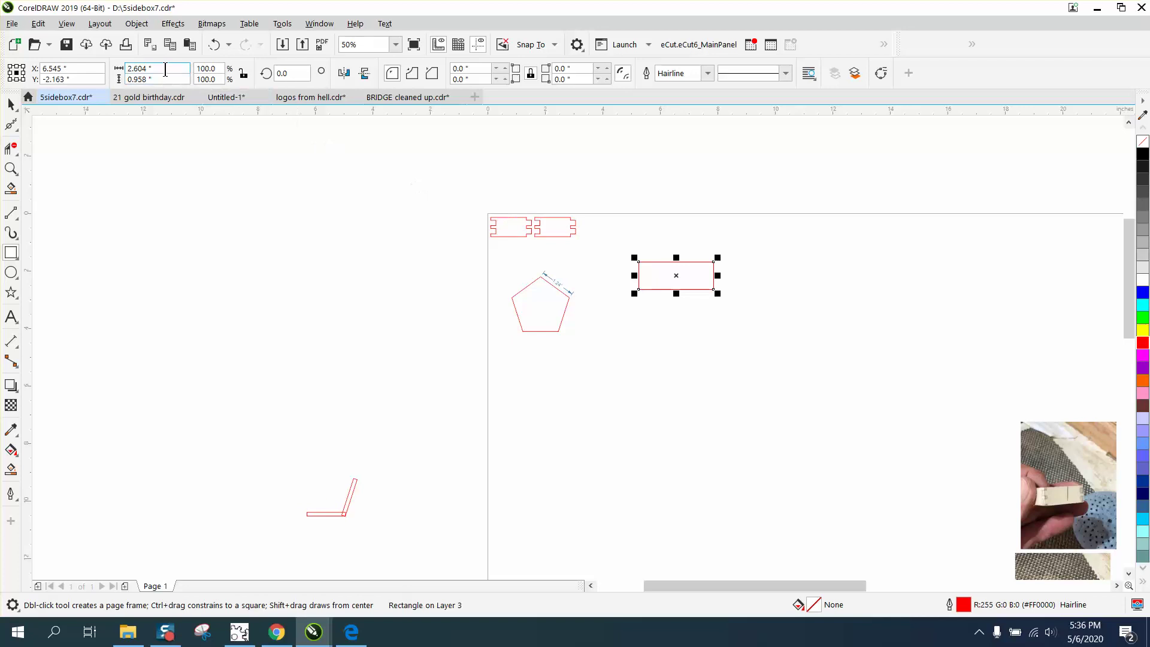
{"action": "type", "text": "1."}
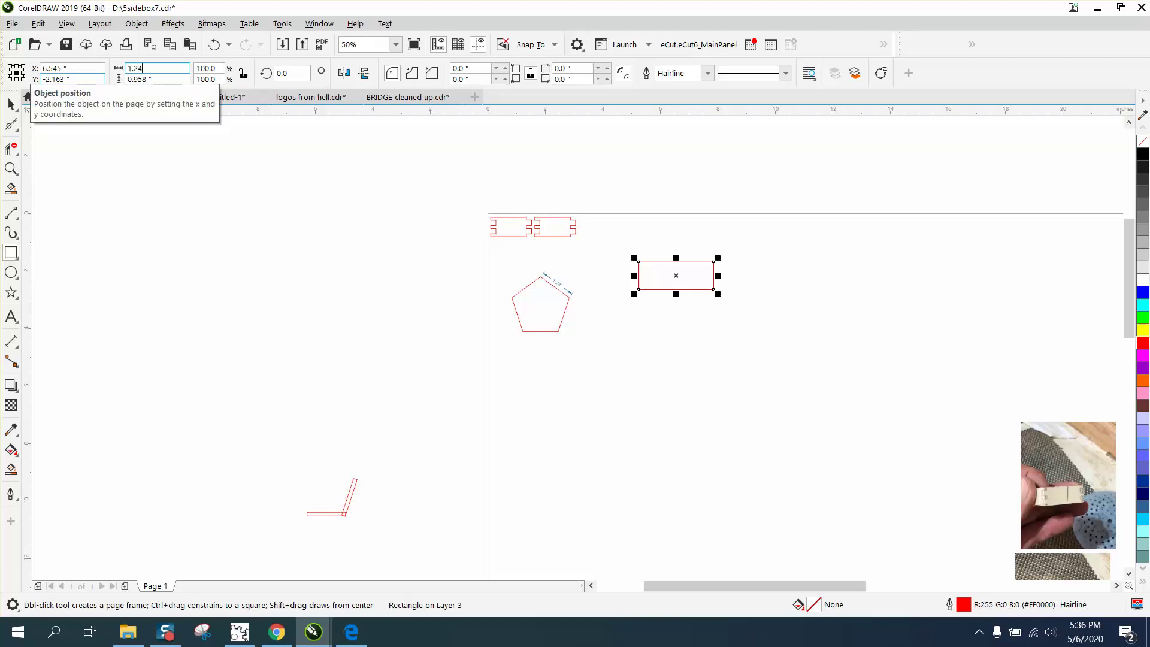
{"action": "type", "text": "24"}
{"action": "key", "text": "Tab"}
{"action": "type", "text": "1"}
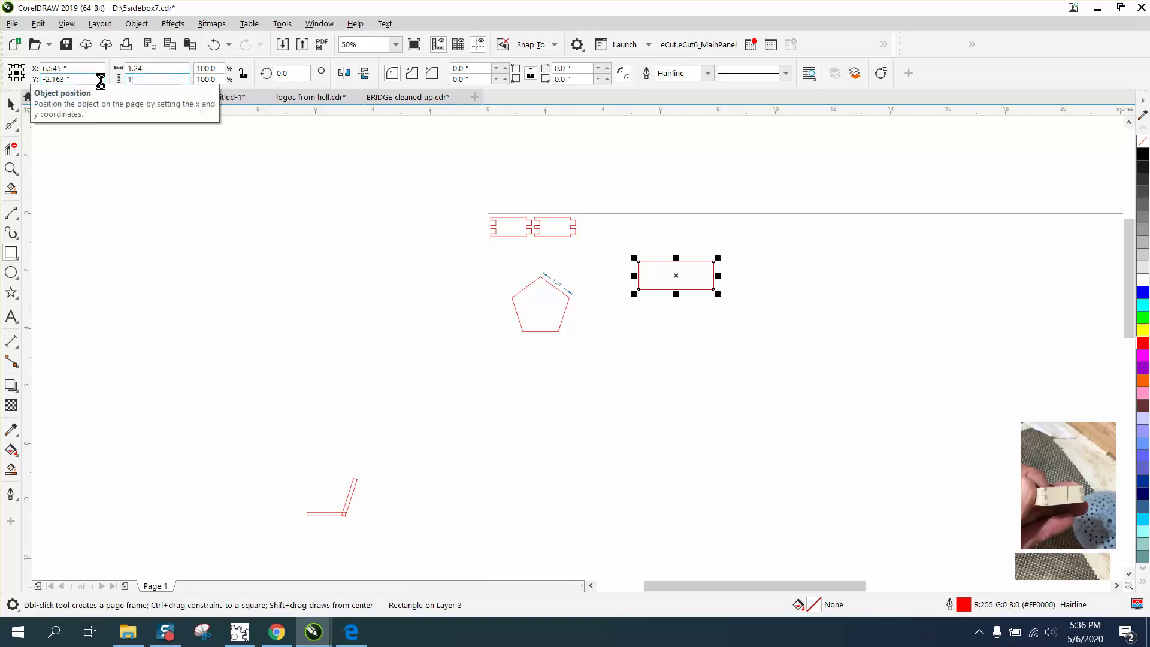
{"action": "key", "text": "Return"}
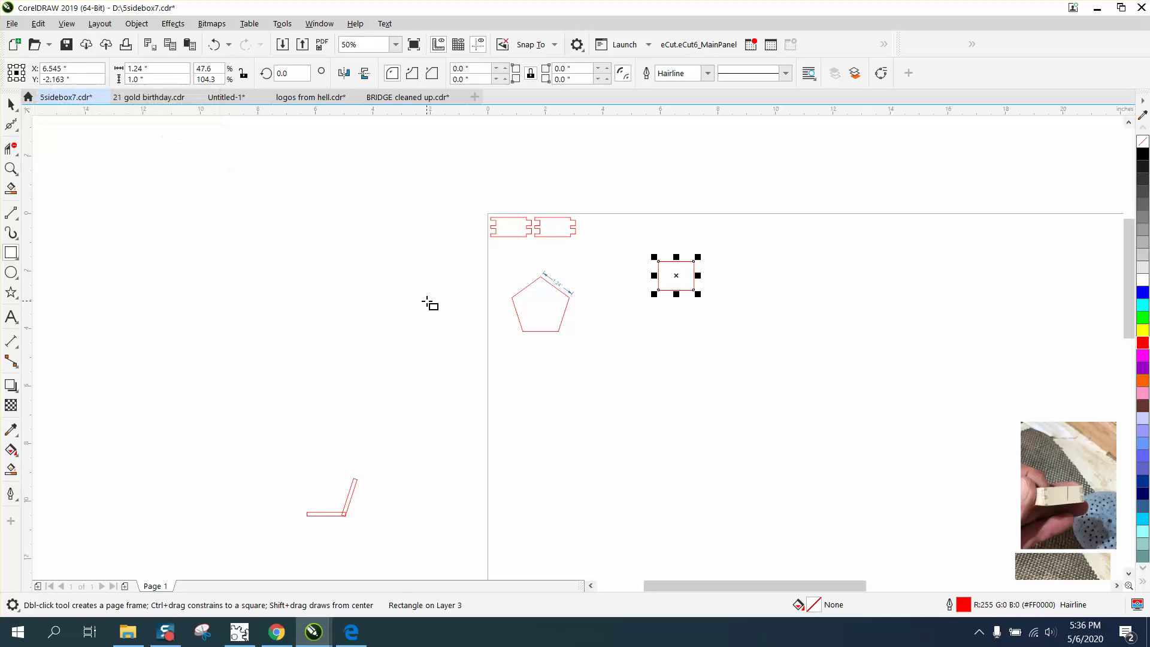
{"action": "scroll", "coordinate": [213, 165], "scroll_direction": "down", "scroll_amount": 1}
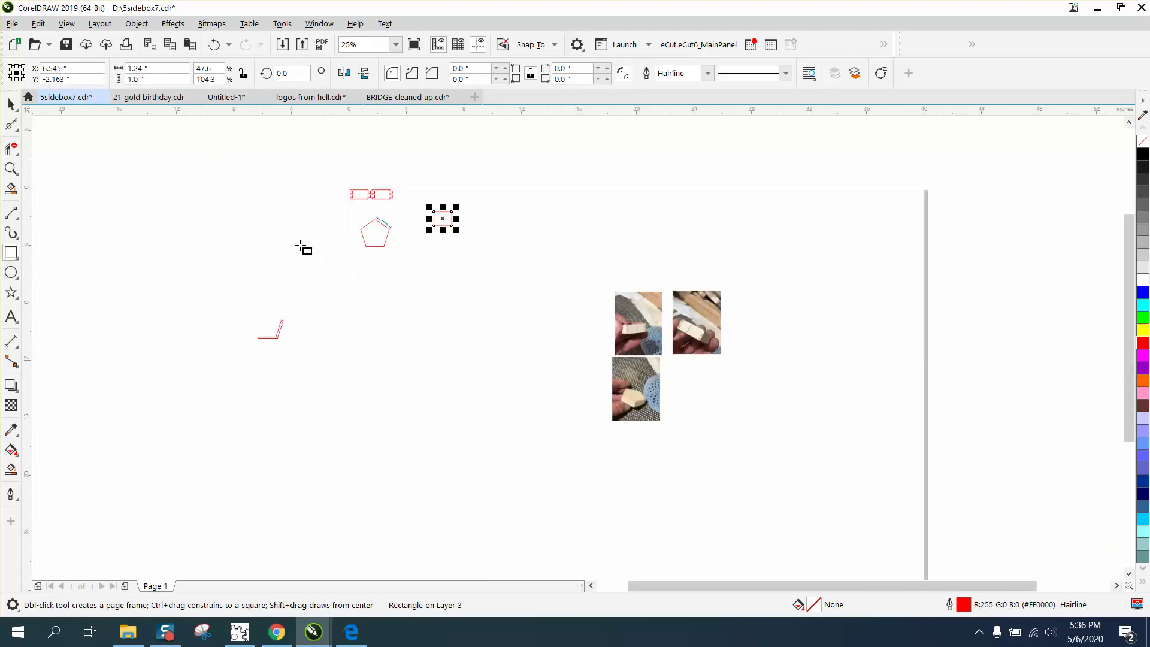
Zoom in on the panels and move the 1.24" rectangle under the pentagon's bottom side.
{"action": "left_click", "coordinate": [11, 169]}
{"action": "left_click_drag", "start_coordinate": [340, 184], "coordinate": [509, 244]}
{"action": "left_click", "coordinate": [11, 105]}
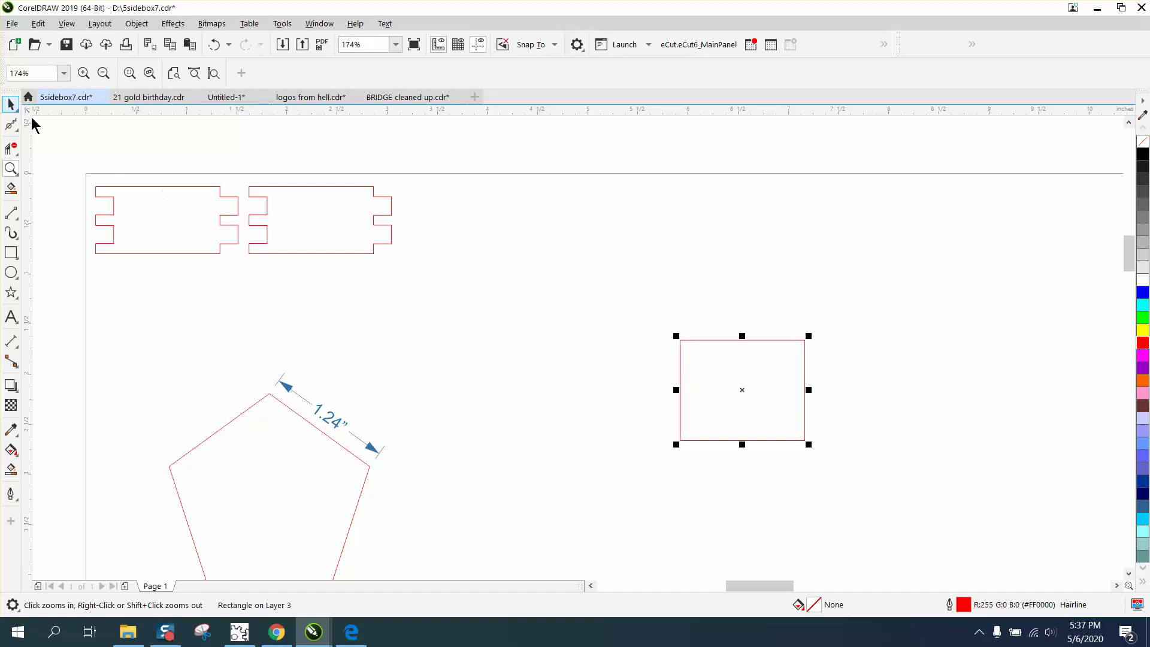
{"action": "left_click", "coordinate": [162, 191]}
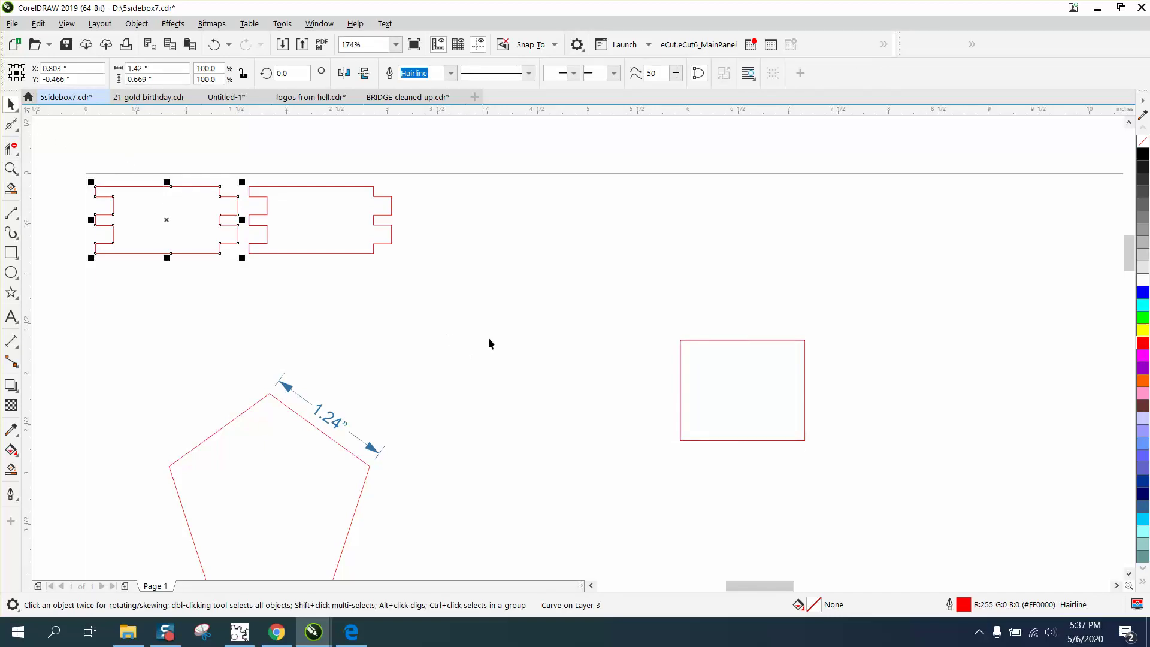
{"action": "left_click", "coordinate": [746, 368]}
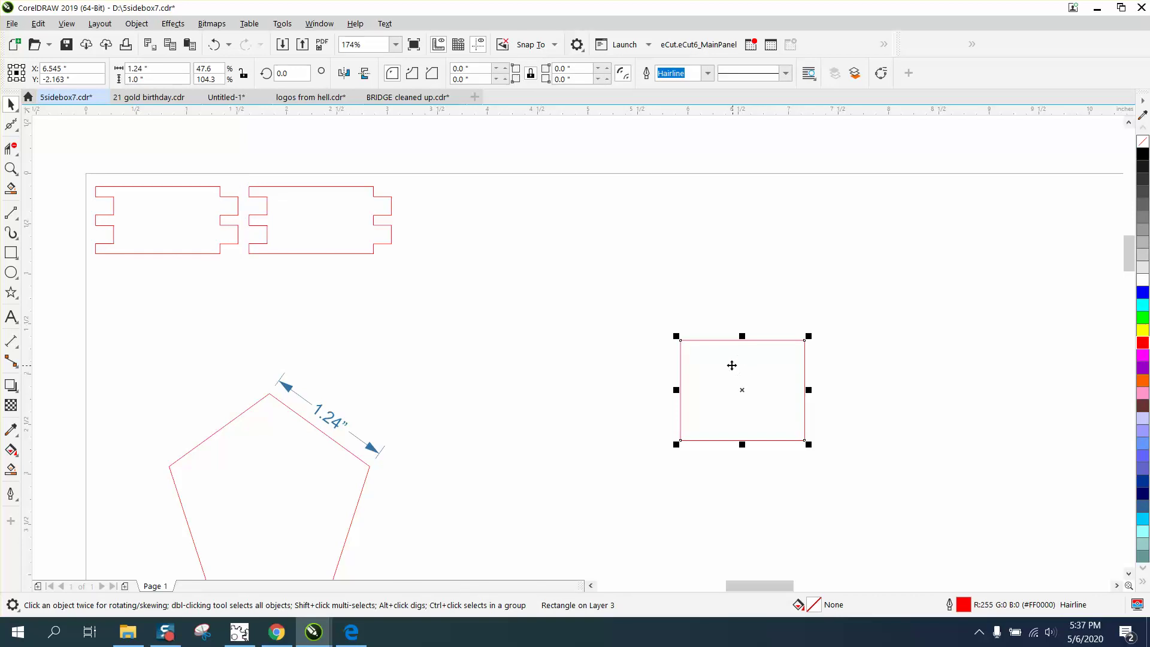
{"action": "scroll", "coordinate": [731, 366], "scroll_direction": "down", "scroll_amount": 3}
{"action": "left_click_drag", "start_coordinate": [731, 365], "coordinate": [532, 483]}
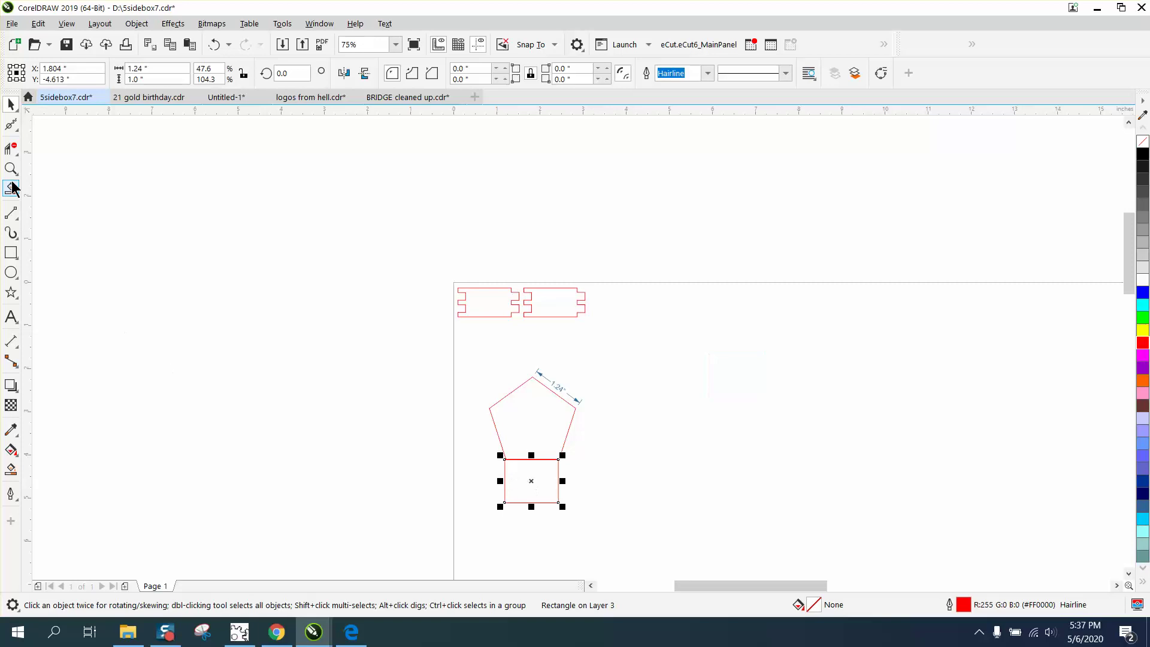
Snap the rectangle flush to the pentagon's bottom edge, then move it back beside the pentagon.
{"action": "key", "text": "z"}
{"action": "left_click_drag", "start_coordinate": [478, 432], "coordinate": [658, 536]}
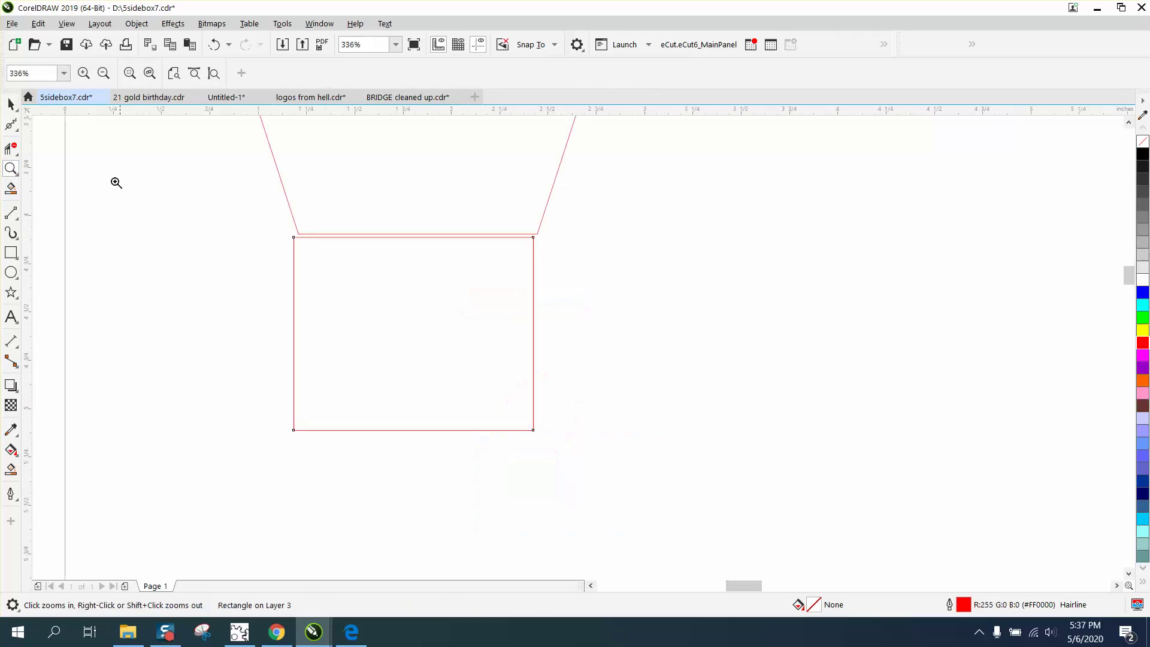
{"action": "left_click", "coordinate": [11, 104]}
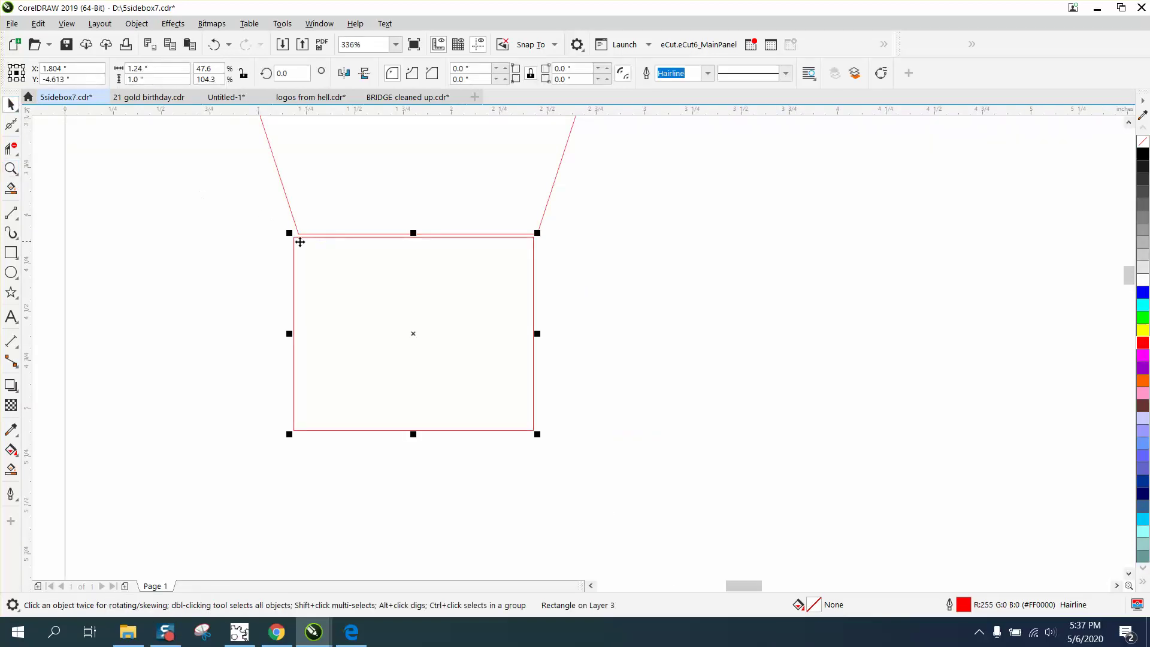
{"action": "left_click_drag", "start_coordinate": [299, 241], "coordinate": [304, 237]}
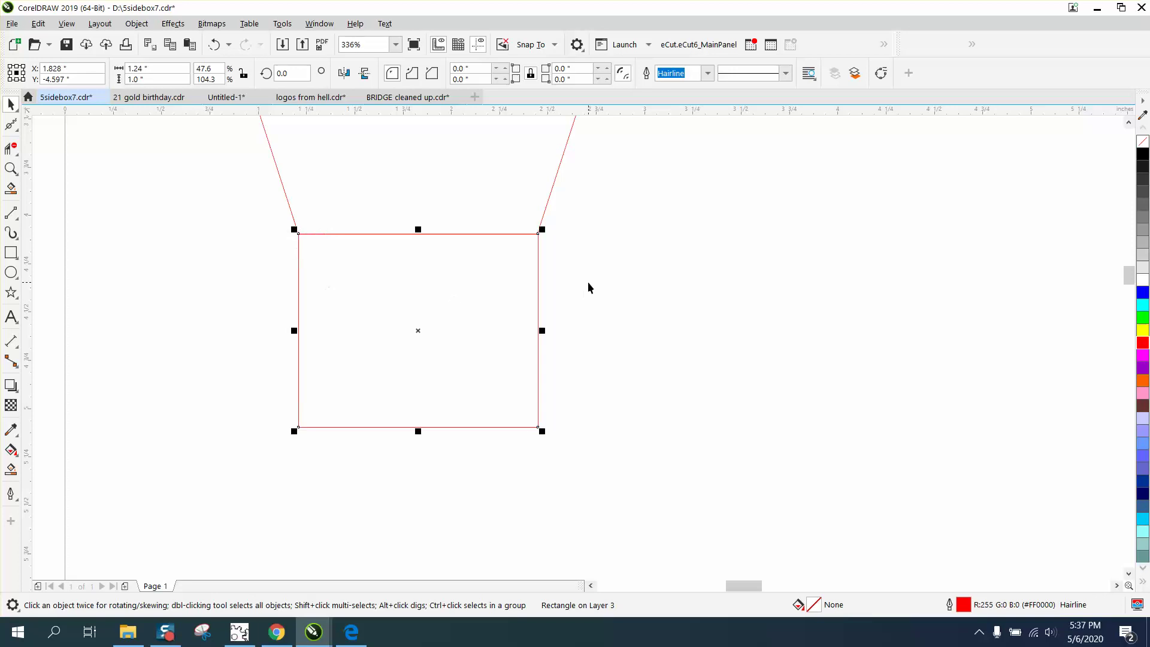
{"action": "left_click", "coordinate": [583, 276]}
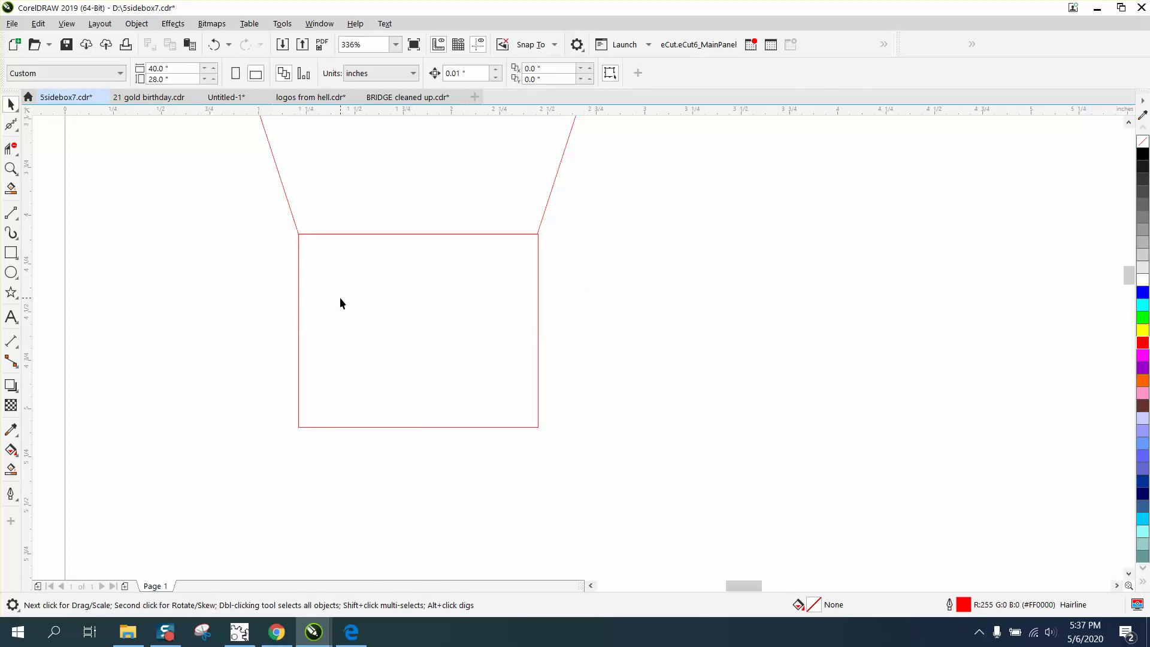
{"action": "scroll", "coordinate": [339, 297], "scroll_direction": "down", "scroll_amount": 4}
{"action": "left_click_drag", "start_coordinate": [354, 295], "coordinate": [459, 246]}
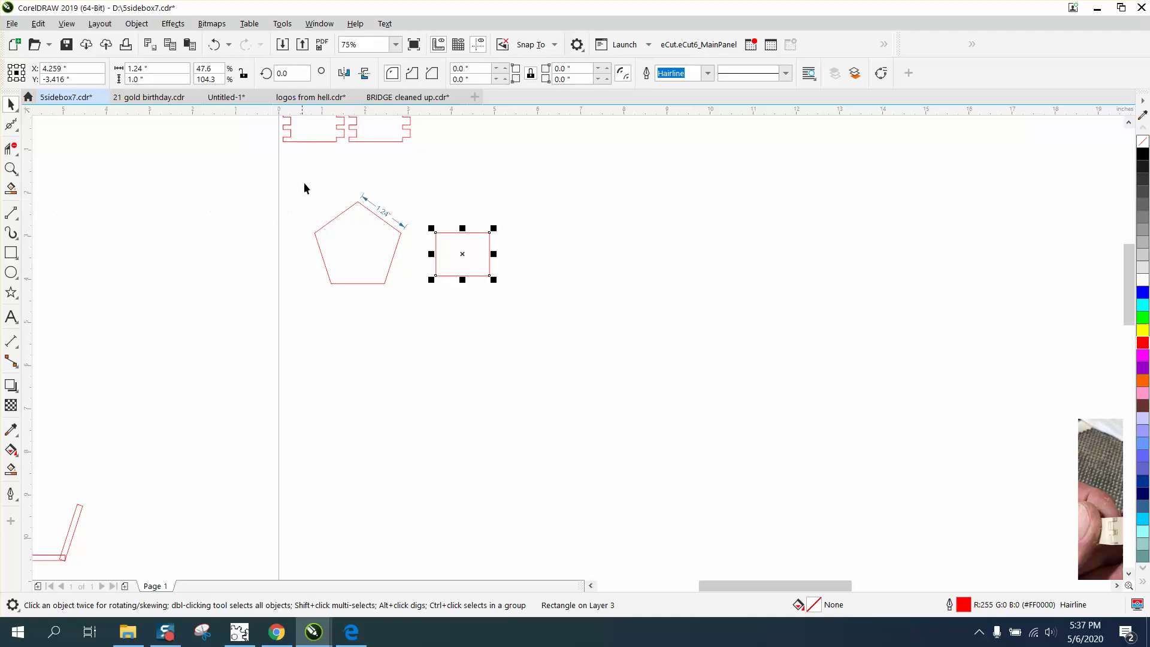
{"action": "scroll", "coordinate": [311, 176], "scroll_direction": "down", "scroll_amount": 2}
Zoom in to inspect the two tab pieces and the reference photos, then the pentagon area.
{"action": "left_click", "coordinate": [318, 139]}
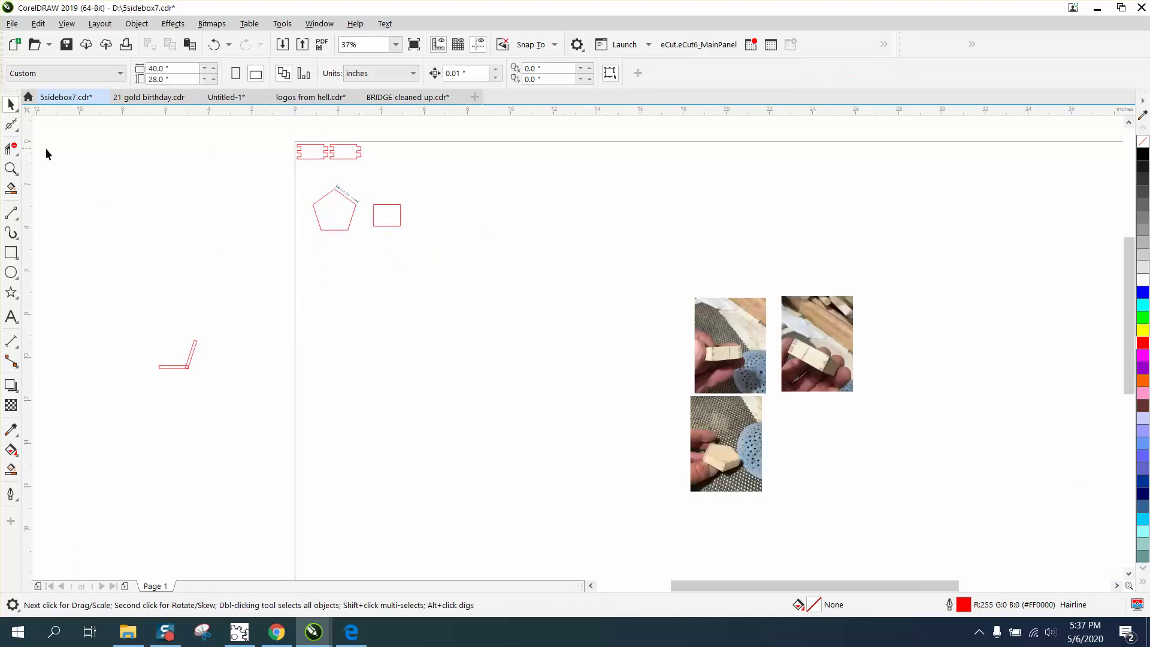
{"action": "left_click", "coordinate": [10, 169]}
{"action": "left_click_drag", "start_coordinate": [295, 141], "coordinate": [399, 179]}
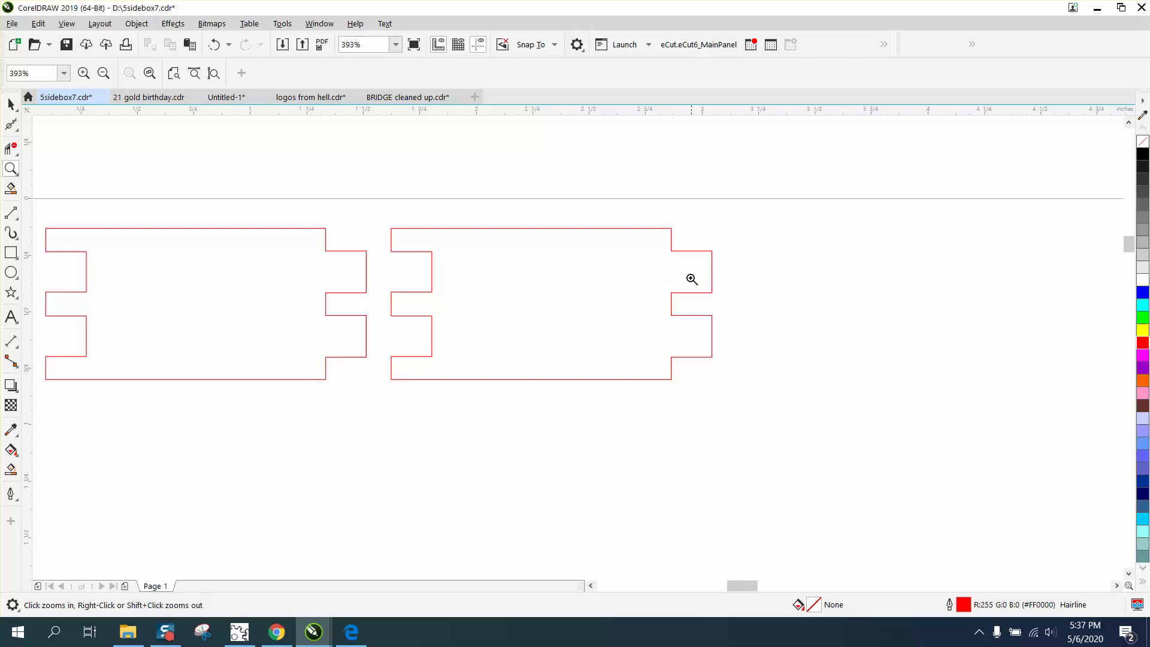
{"action": "scroll", "coordinate": [689, 277], "scroll_direction": "down", "scroll_amount": 6}
{"action": "scroll", "coordinate": [690, 278], "scroll_direction": "down", "scroll_amount": 2}
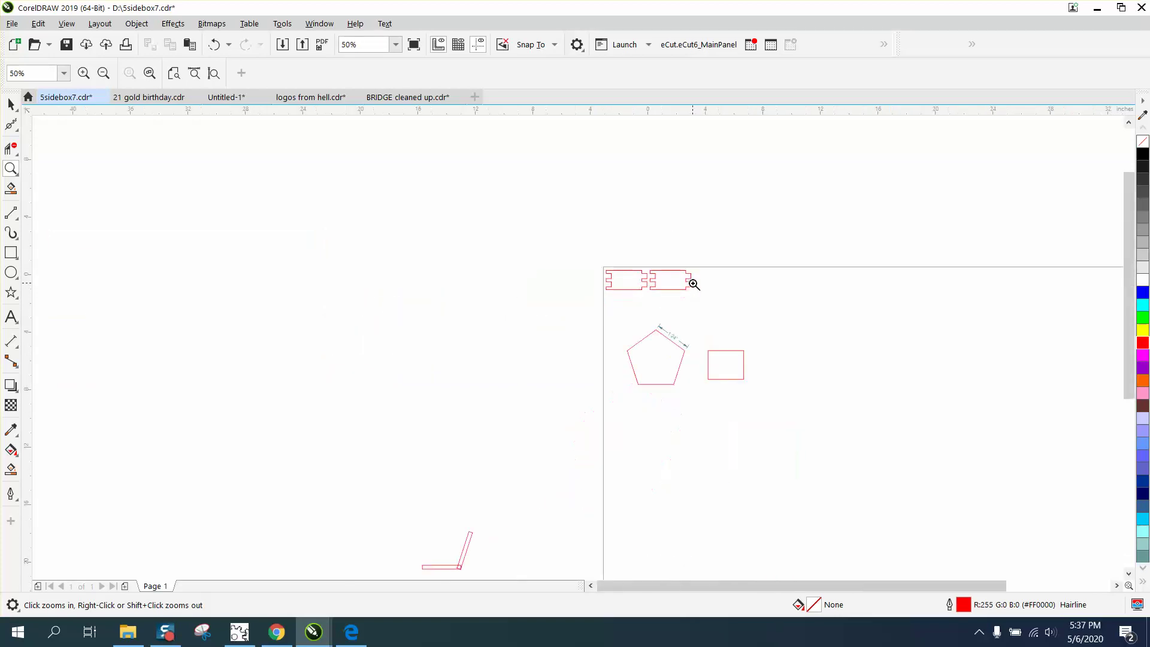
{"action": "left_click_drag", "start_coordinate": [989, 438], "coordinate": [990, 438]}
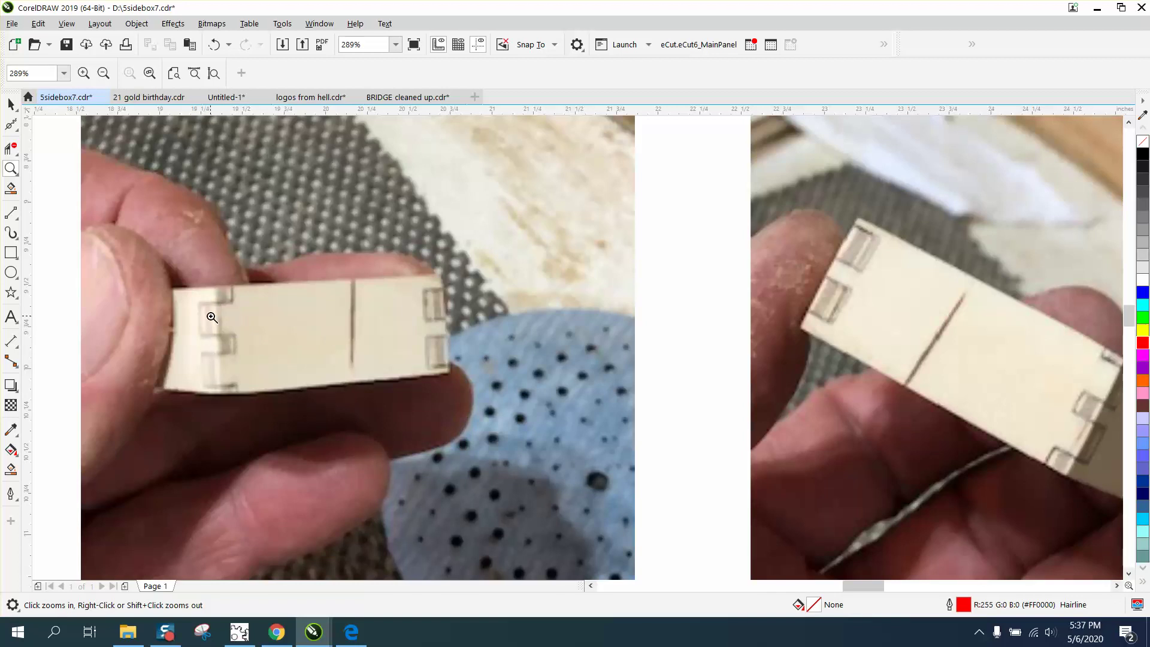
{"action": "scroll", "coordinate": [212, 316], "scroll_direction": "down", "scroll_amount": 10}
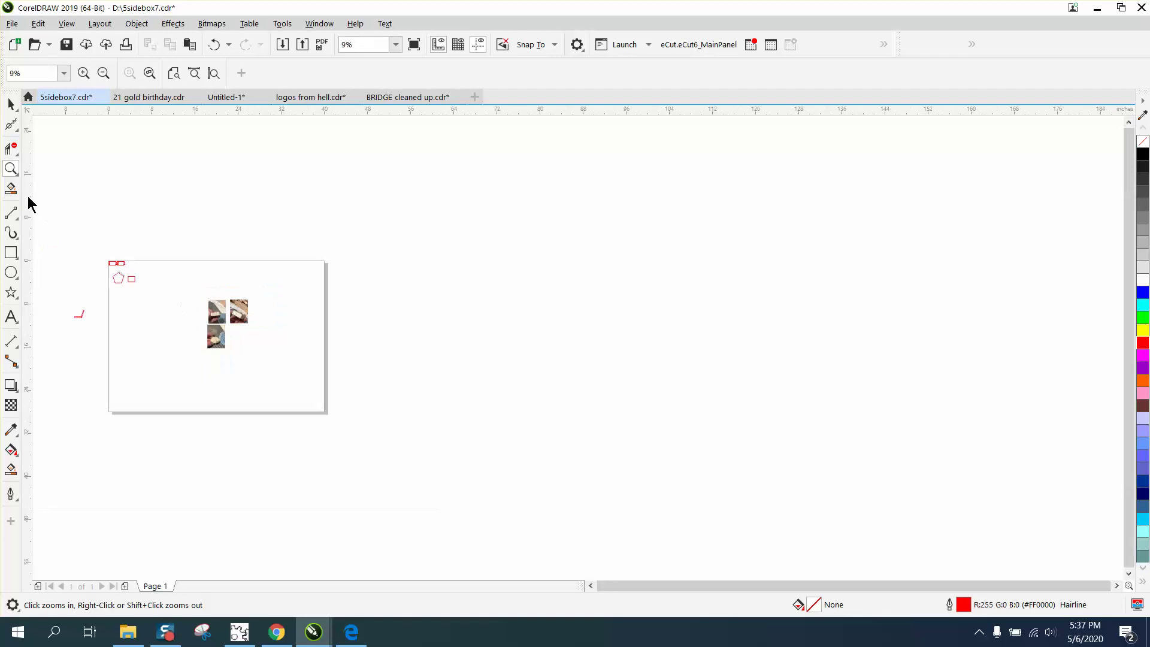
{"action": "left_click_drag", "start_coordinate": [97, 252], "coordinate": [231, 316]}
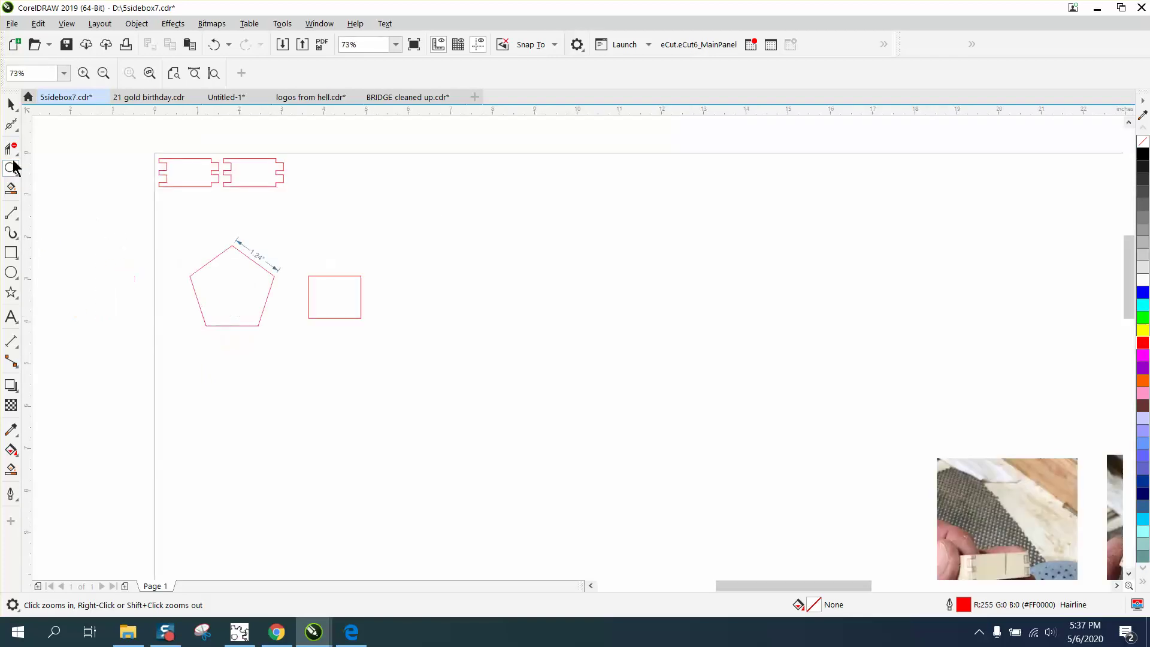
Move the three reference photos toward the page's upper right and select the small red rectangle.
{"action": "left_click", "coordinate": [11, 104]}
{"action": "left_click", "coordinate": [360, 296]}
{"action": "scroll", "coordinate": [397, 311], "scroll_direction": "down", "scroll_amount": 4}
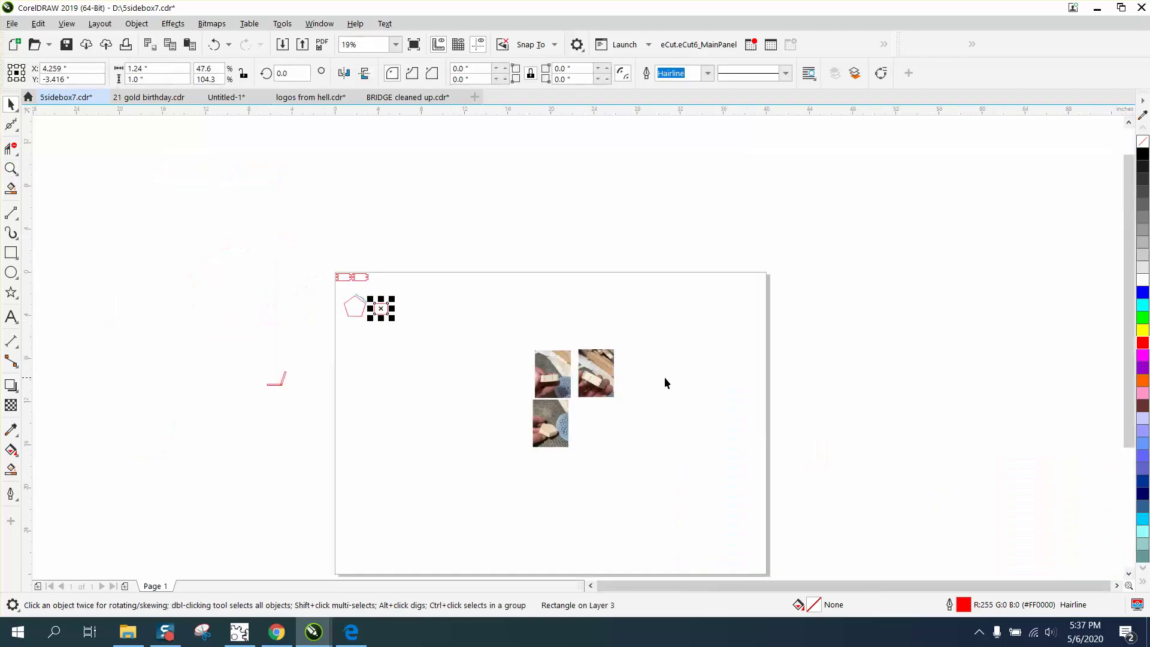
{"action": "left_click_drag", "start_coordinate": [493, 329], "coordinate": [733, 474]}
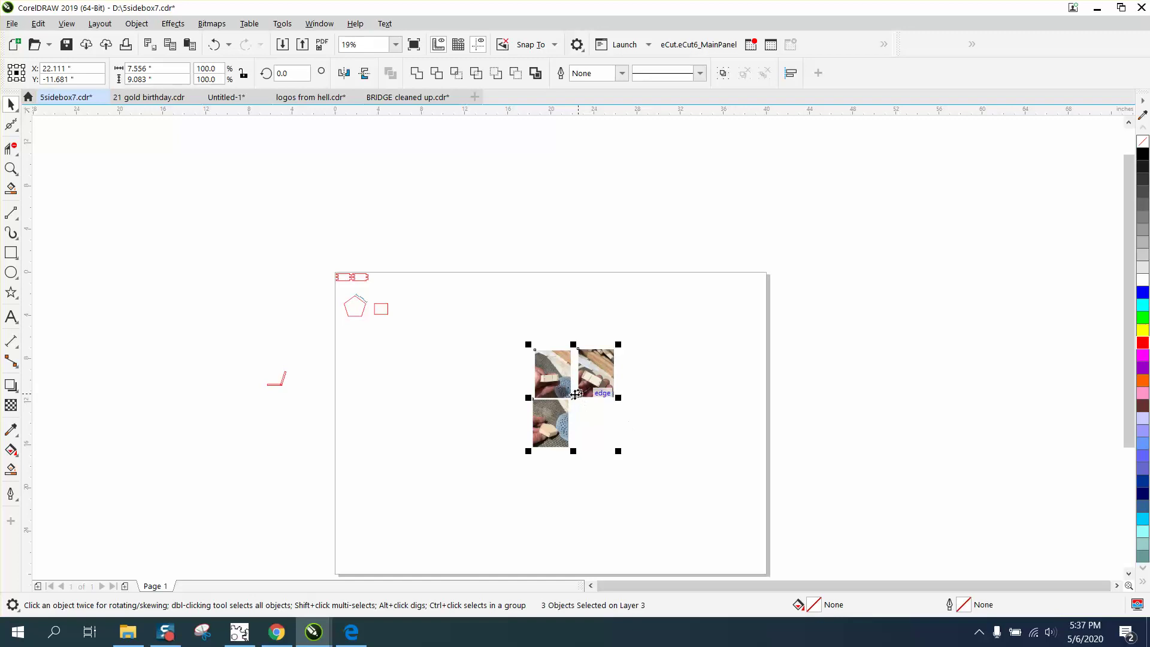
{"action": "left_click_drag", "start_coordinate": [576, 395], "coordinate": [702, 349]}
{"action": "left_click", "coordinate": [388, 309]}
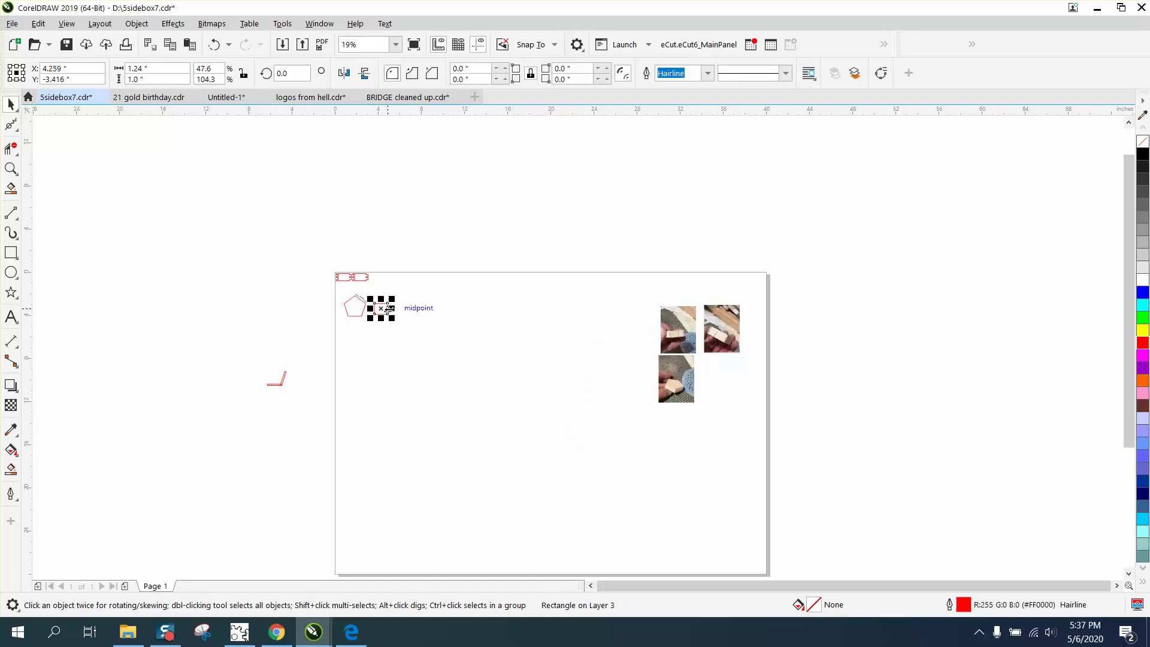
Centre the rectangle on the page with P and zoom in closely on it.
{"action": "key", "text": "p"}
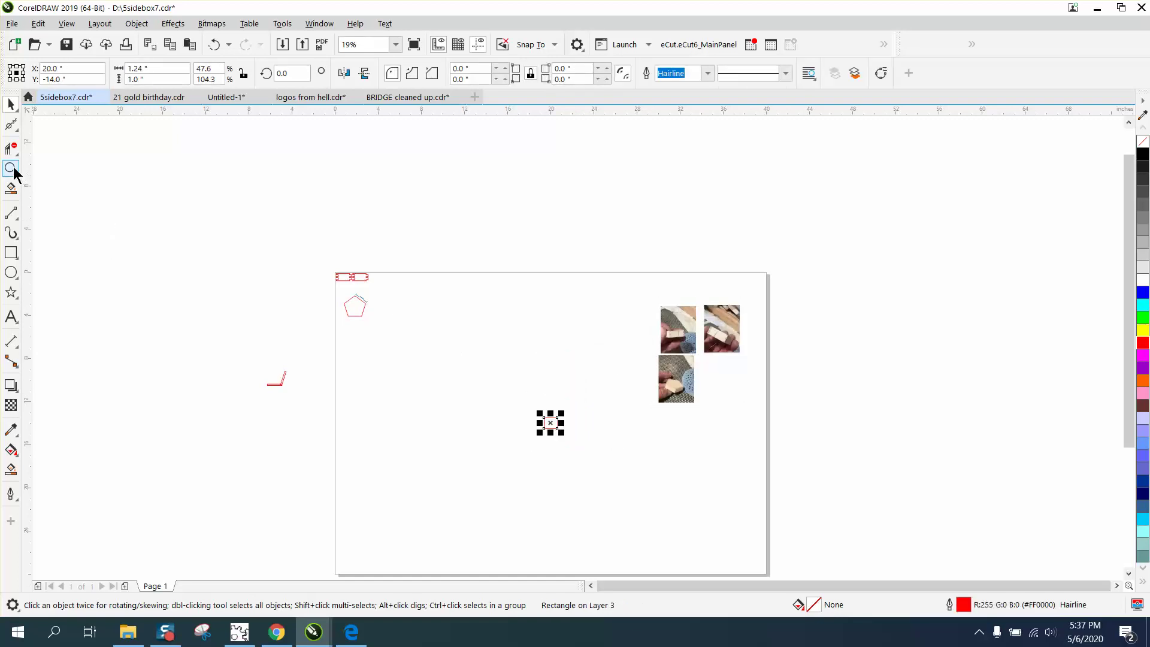
{"action": "left_click", "coordinate": [11, 168]}
{"action": "left_click_drag", "start_coordinate": [465, 371], "coordinate": [616, 470]}
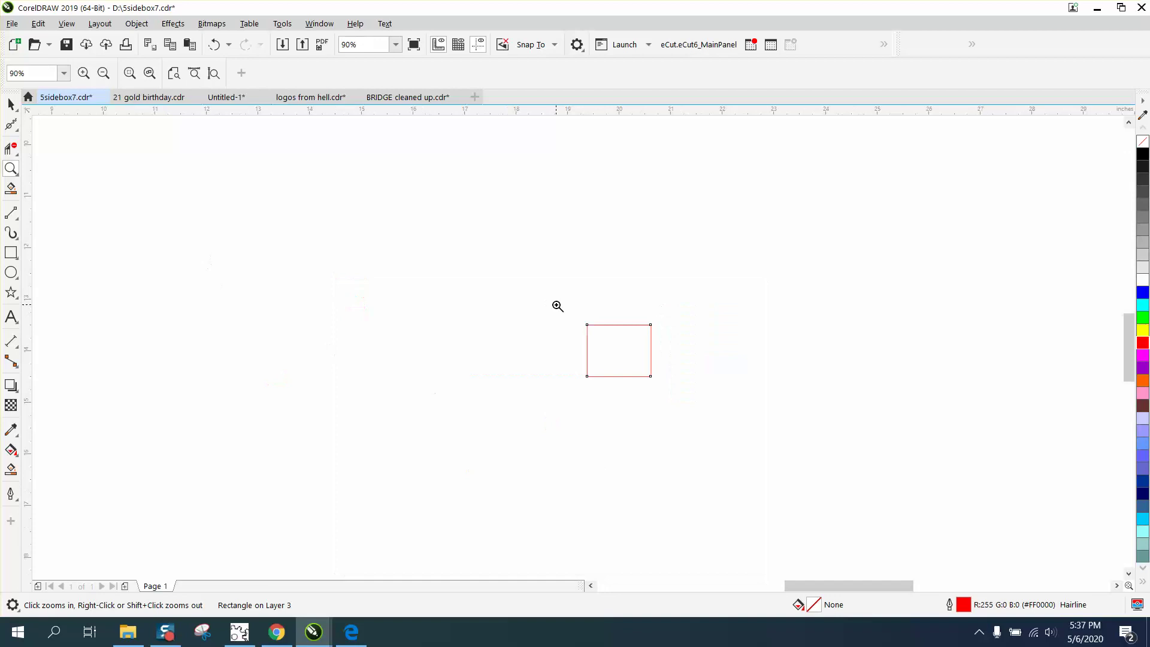
{"action": "left_click_drag", "start_coordinate": [557, 306], "coordinate": [727, 426]}
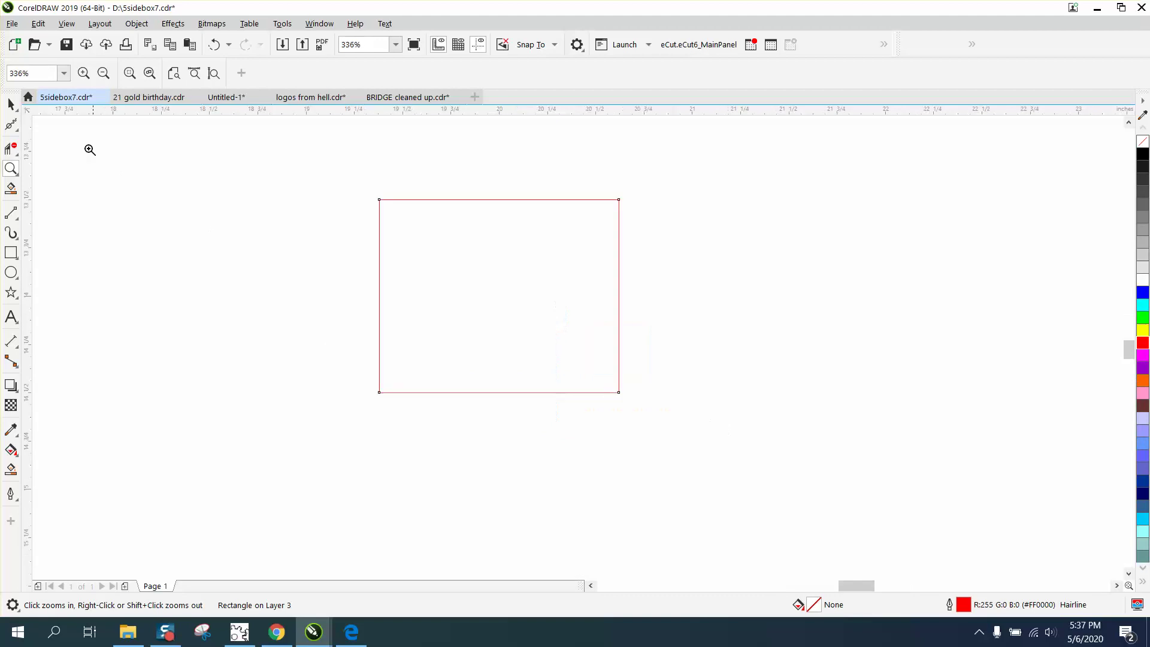
Draw a tab rectangle at the top-left corner sized 0.13" wide by 0.2" tall.
{"action": "left_click", "coordinate": [11, 252]}
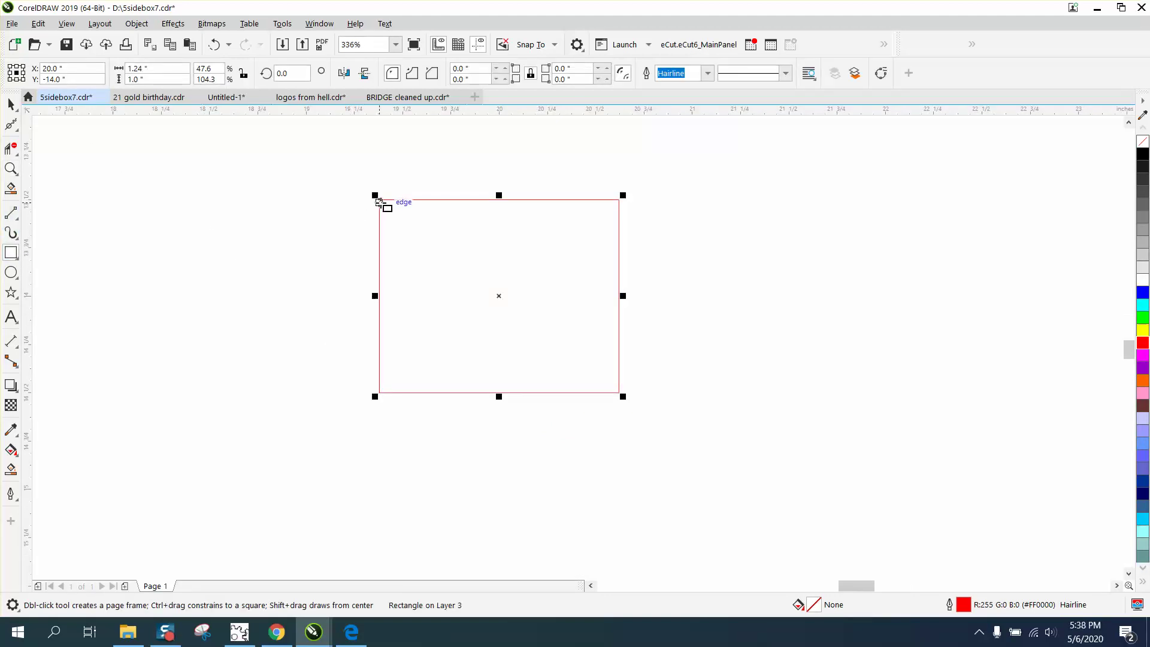
{"action": "left_click_drag", "start_coordinate": [379, 203], "coordinate": [367, 245]}
{"action": "left_click", "coordinate": [157, 79]}
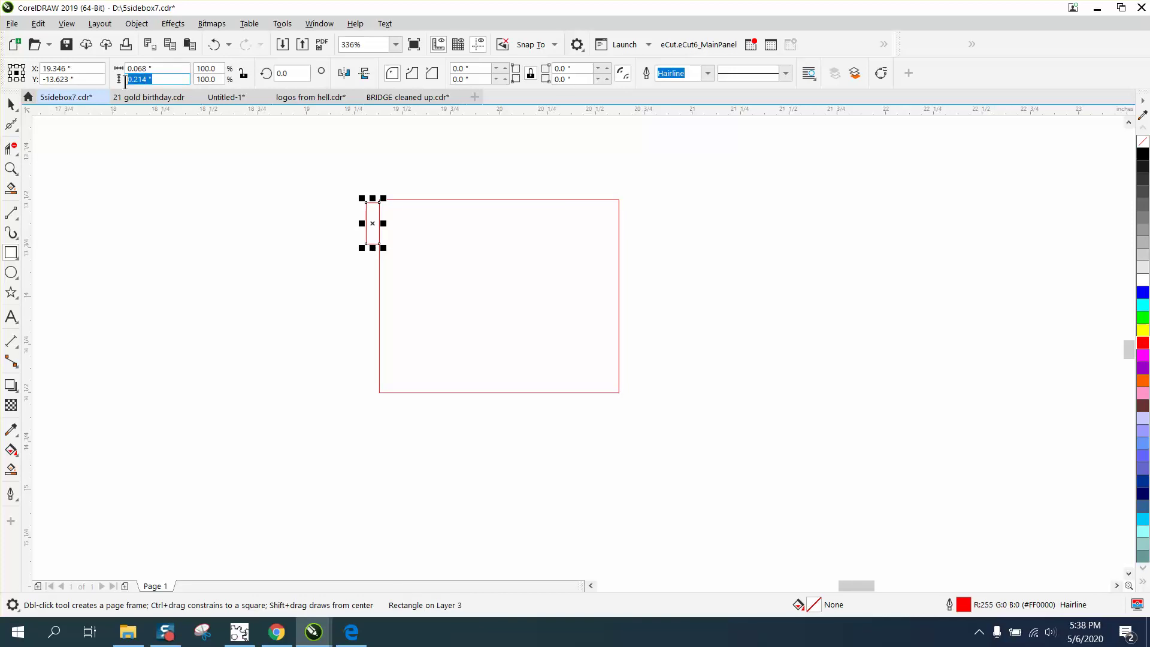
{"action": "left_click", "coordinate": [161, 68]}
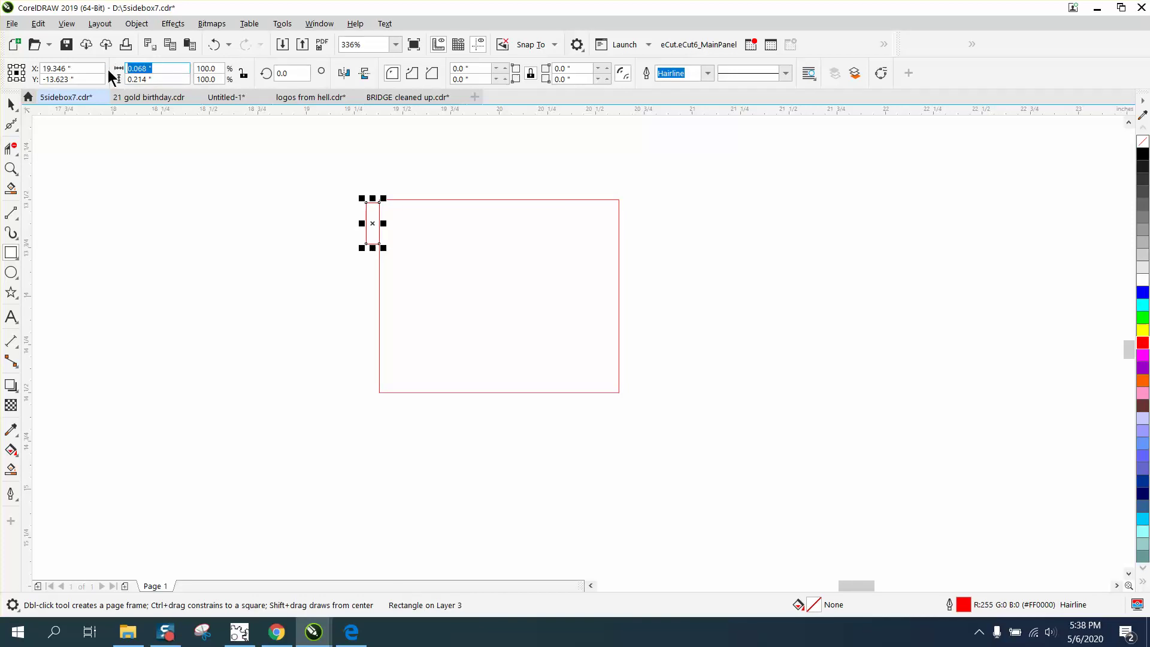
{"action": "type", "text": ".13"}
{"action": "key", "text": "Return"}
{"action": "left_click", "coordinate": [151, 79]}
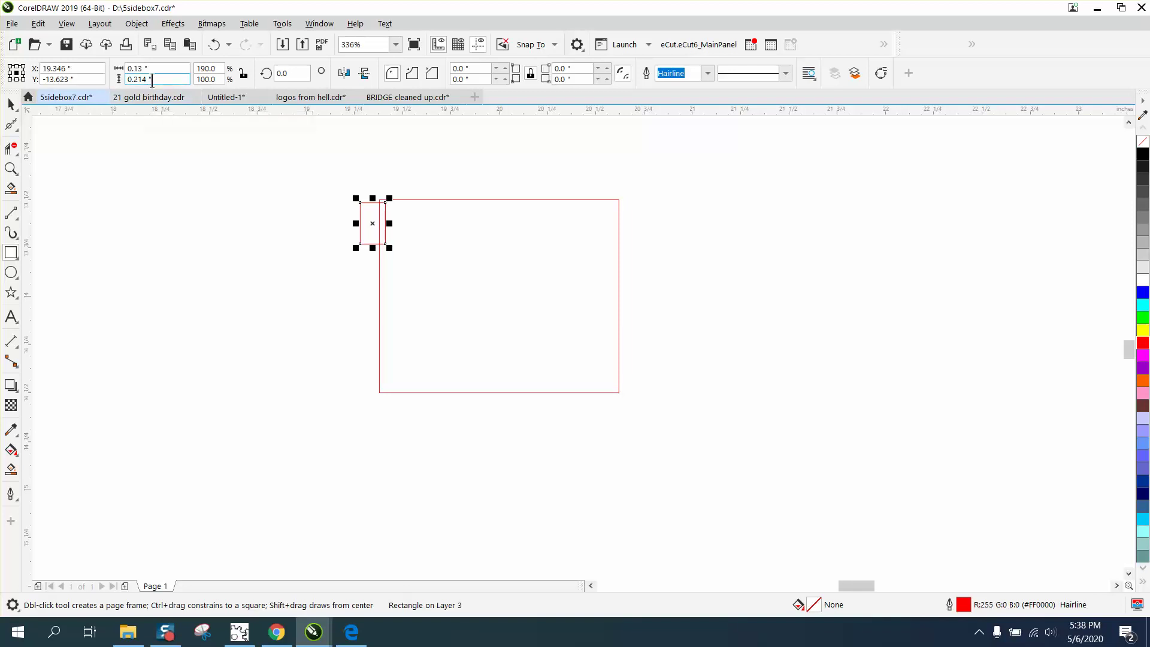
{"action": "double_click", "coordinate": [157, 80]}
{"action": "key", "text": "BackSpace"}
{"action": "key", "text": "Return"}
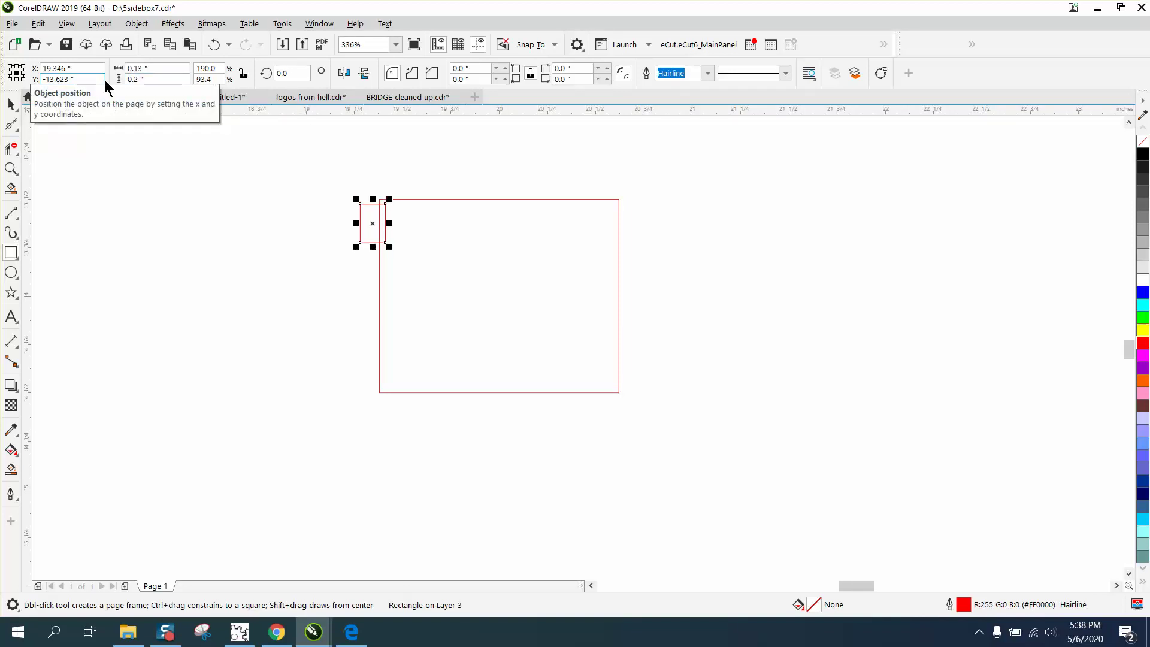
Snap the tab against the panel's top-left corner and drop a copy lower down.
{"action": "left_click", "coordinate": [11, 107]}
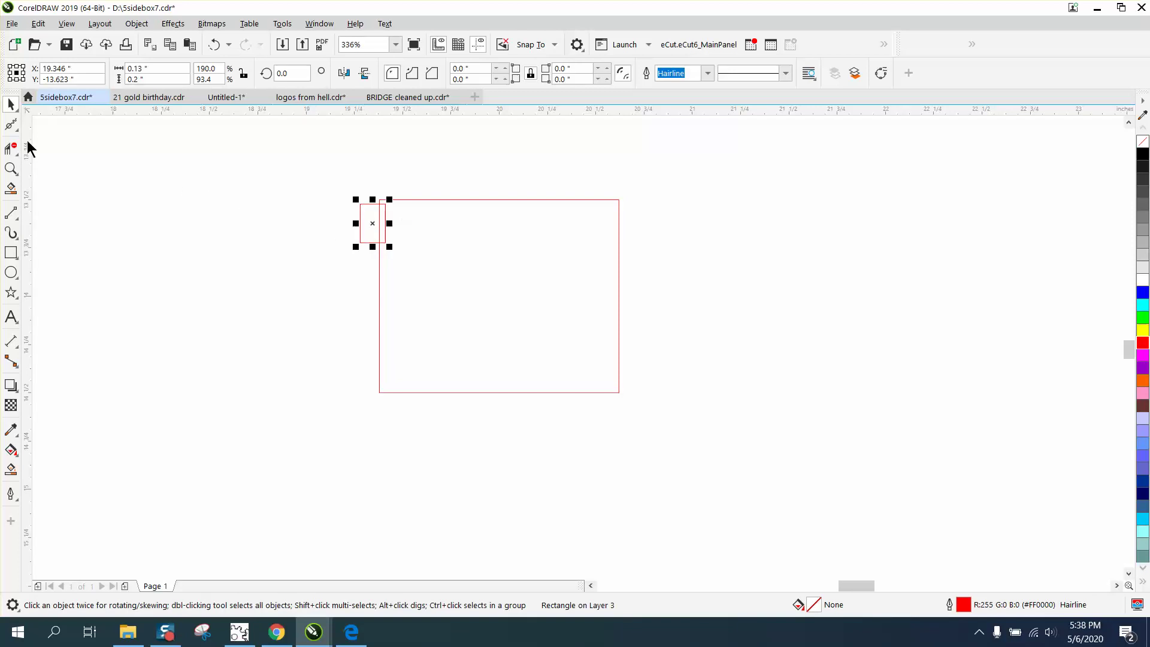
{"action": "left_click", "coordinate": [11, 168]}
{"action": "left_click_drag", "start_coordinate": [280, 181], "coordinate": [487, 308]}
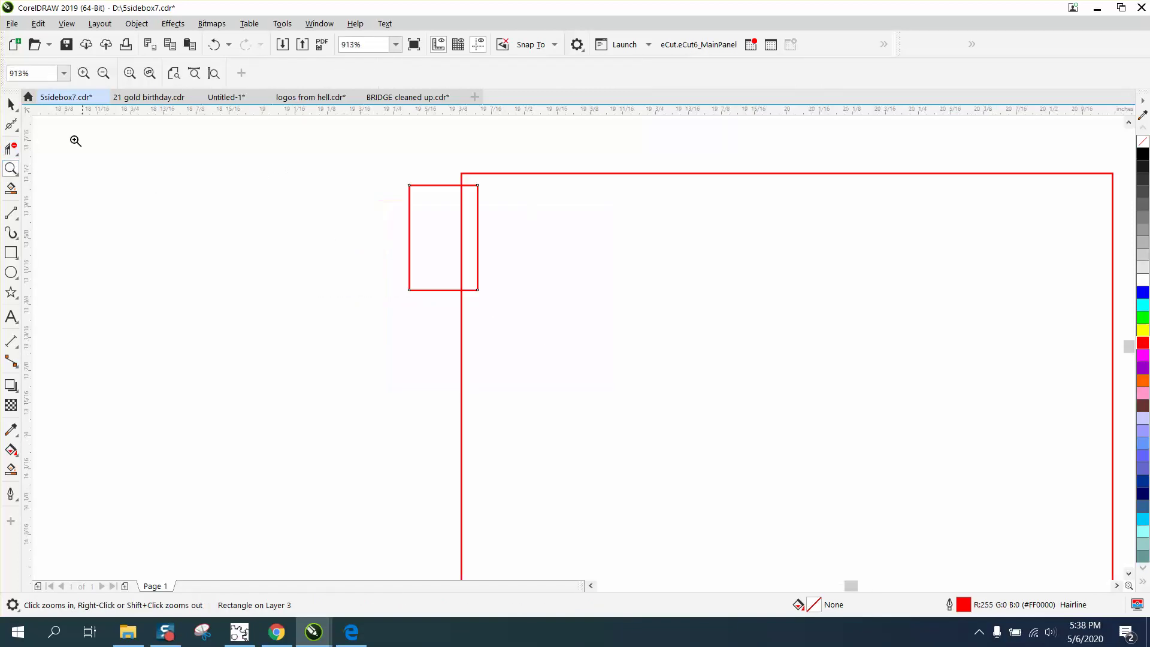
{"action": "left_click", "coordinate": [11, 104]}
{"action": "left_click", "coordinate": [449, 219]}
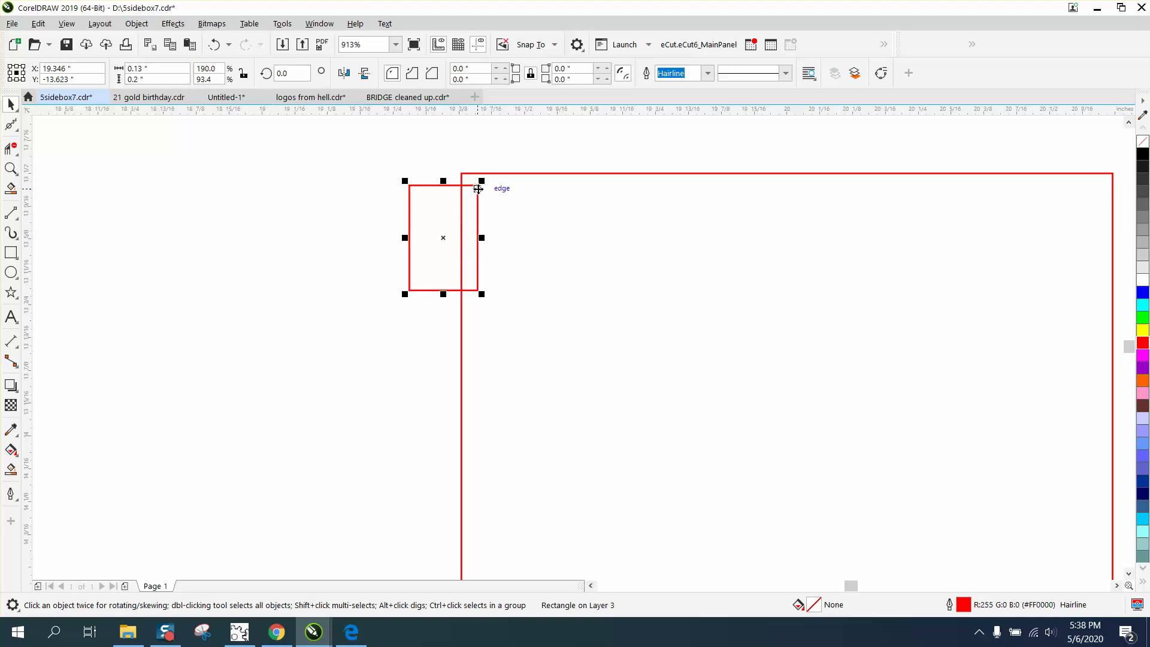
{"action": "left_click_drag", "start_coordinate": [478, 186], "coordinate": [461, 174]}
{"action": "scroll", "coordinate": [153, 179], "scroll_direction": "down", "scroll_amount": 2}
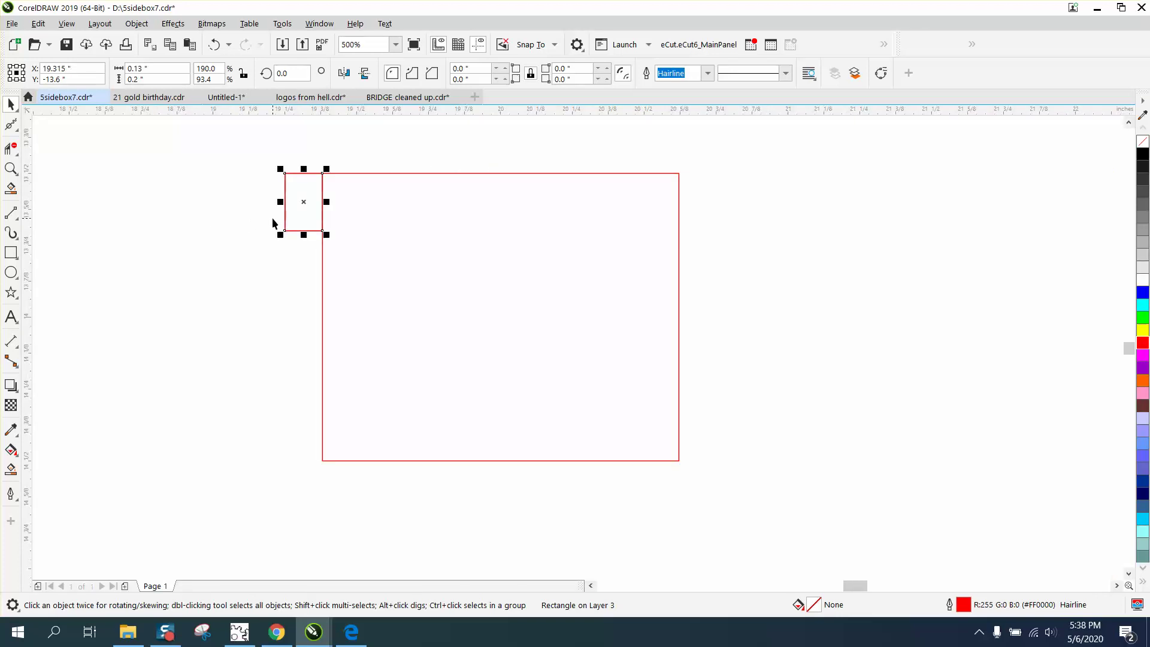
{"action": "left_click_drag", "start_coordinate": [287, 235], "coordinate": [332, 470]}
Blend the top and bottom tabs with 1 step and break the blend apart into three tabs.
{"action": "left_click", "coordinate": [224, 415]}
{"action": "left_click", "coordinate": [172, 23]}
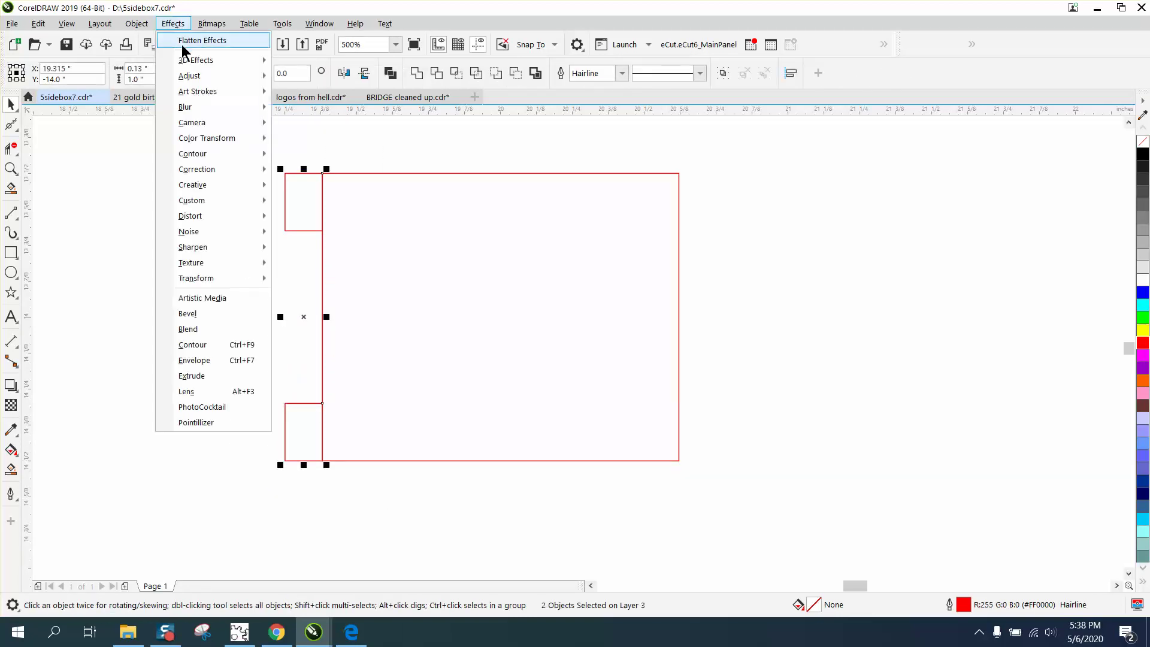
{"action": "left_click", "coordinate": [188, 329]}
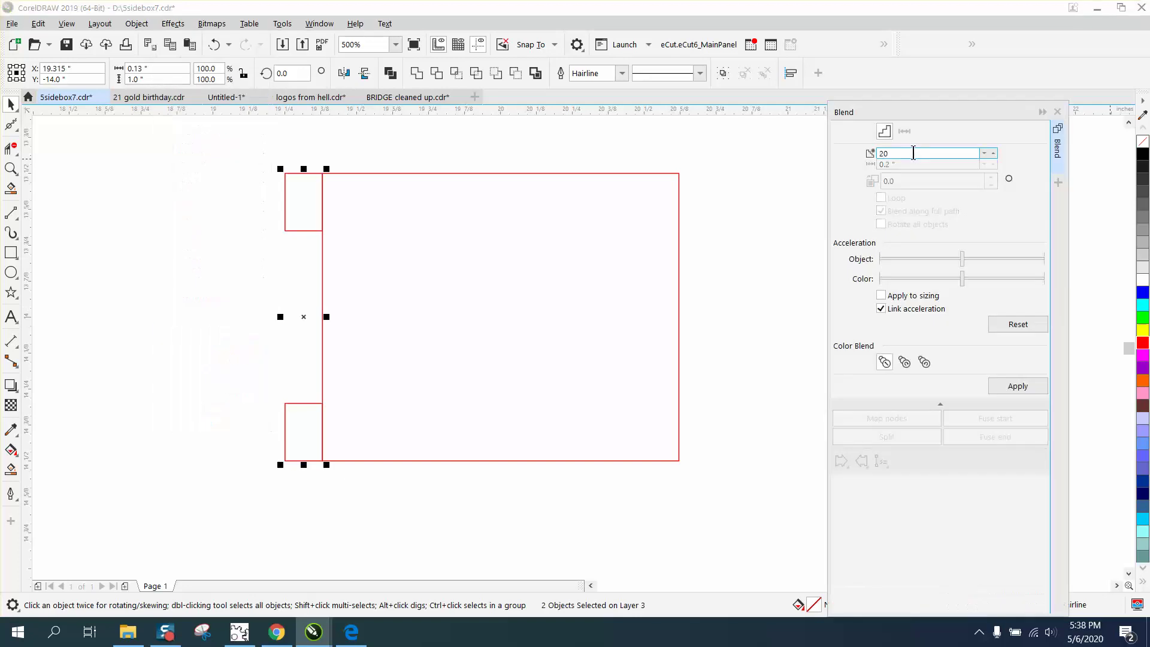
{"action": "type", "text": "1"}
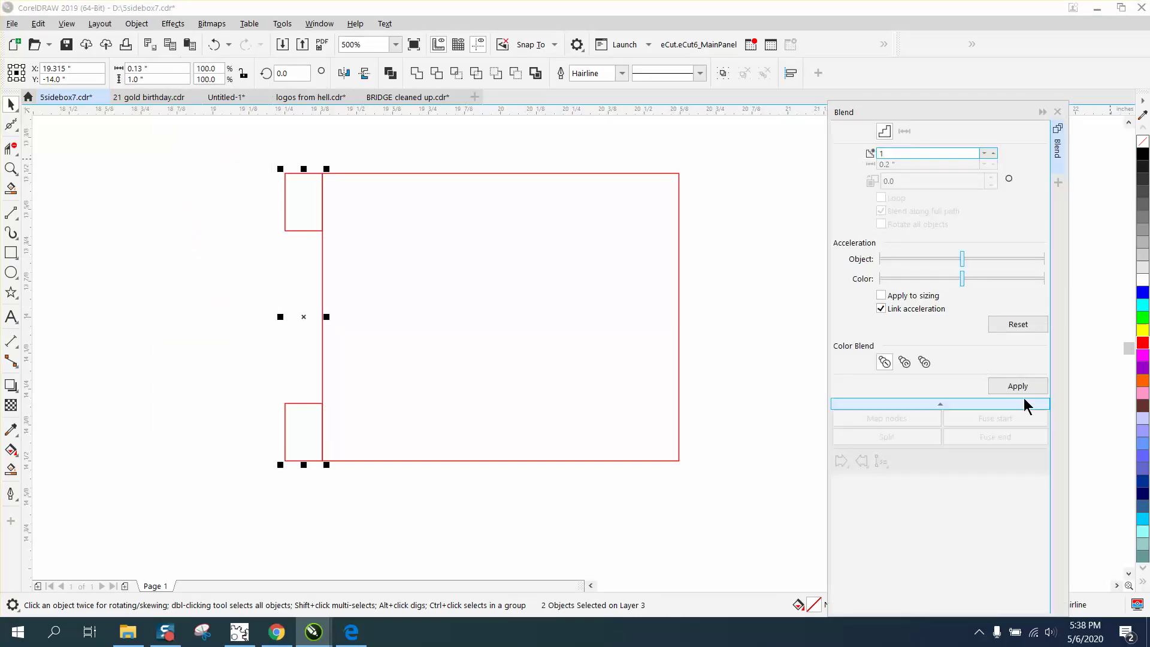
{"action": "left_click", "coordinate": [1017, 386]}
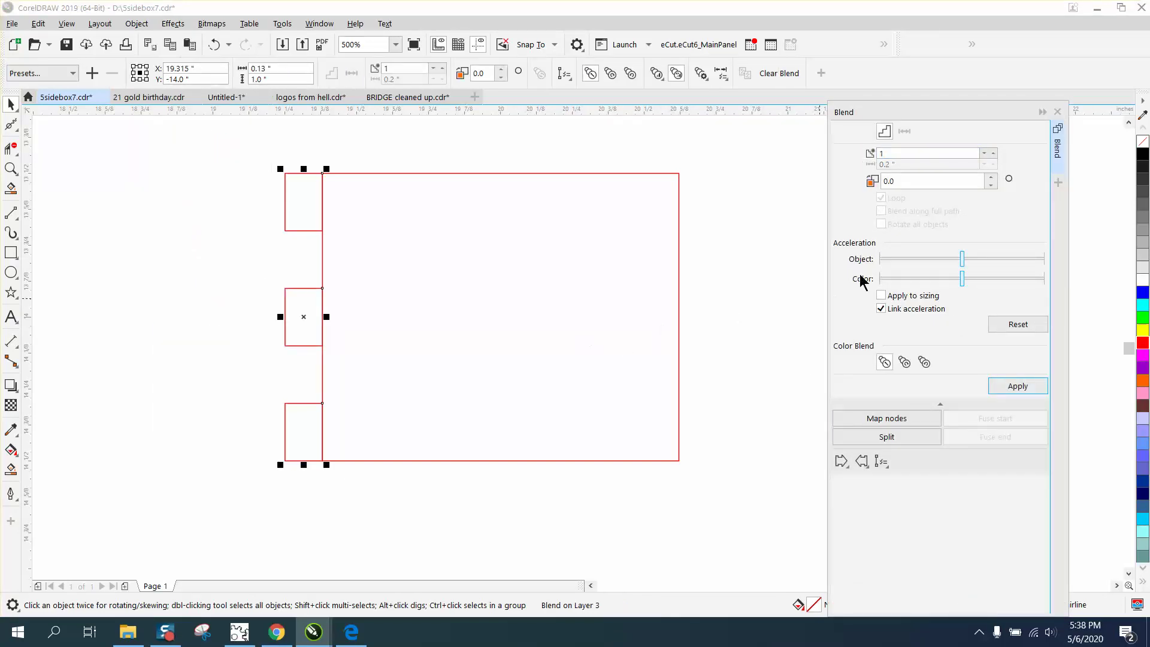
{"action": "left_click", "coordinate": [1057, 112]}
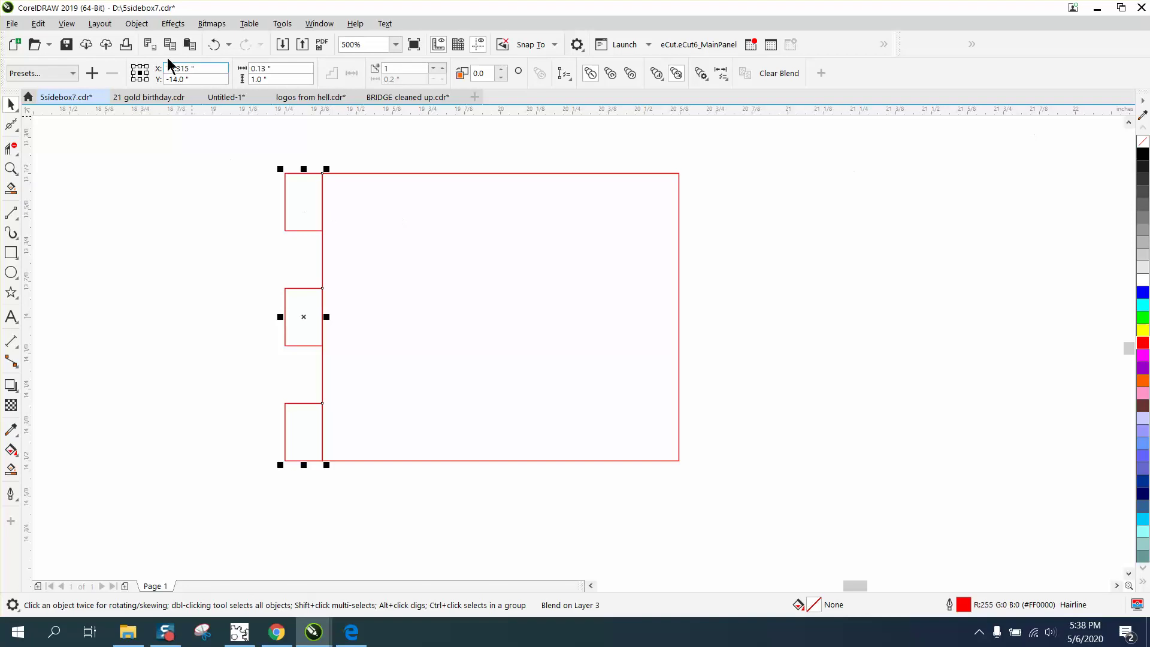
{"action": "left_click", "coordinate": [142, 24]}
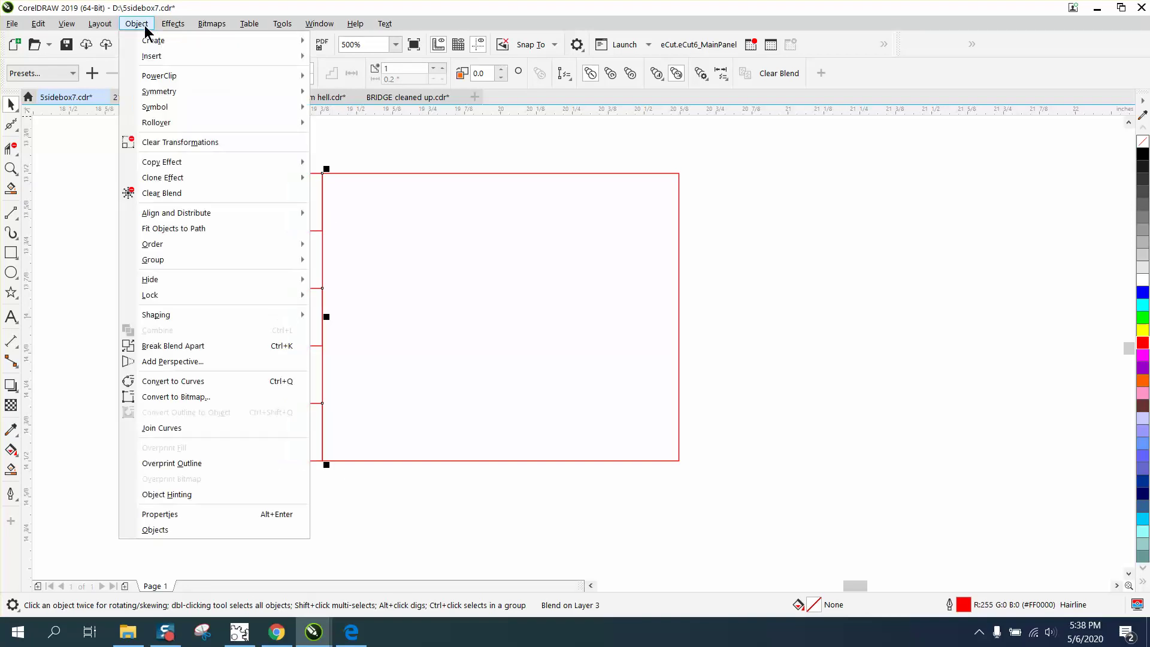
{"action": "left_click", "coordinate": [165, 346]}
Select the three tab rectangles and group them.
{"action": "left_click_drag", "start_coordinate": [473, 511], "coordinate": [473, 511]}
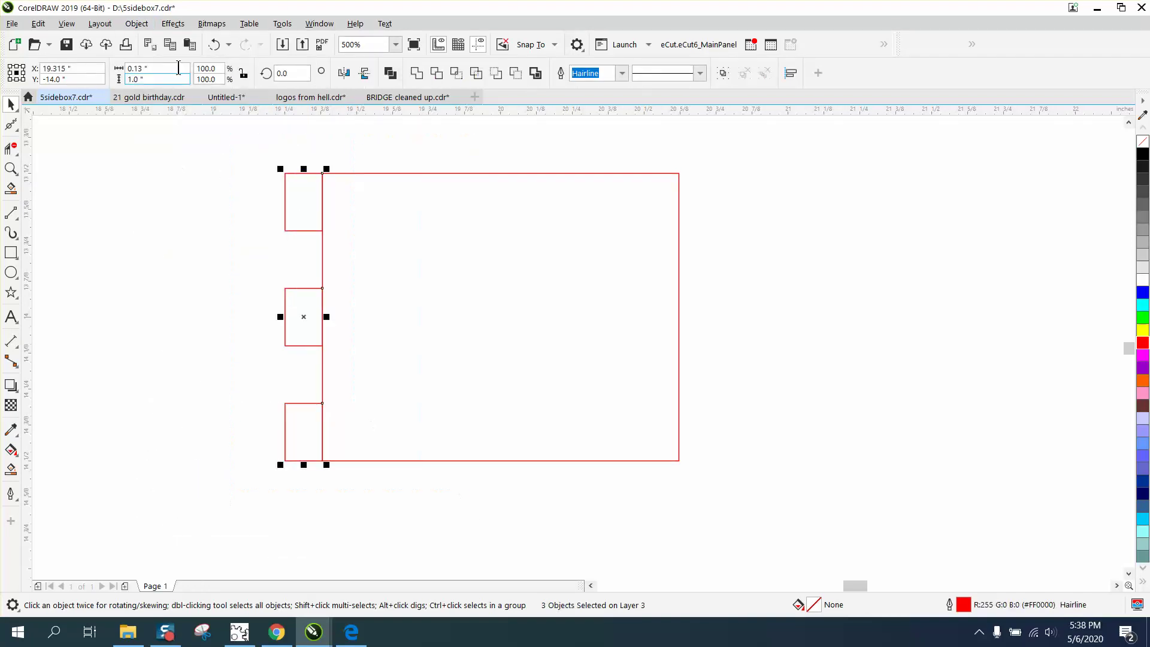
{"action": "left_click", "coordinate": [137, 23]}
{"action": "mouse_move", "coordinate": [282, 264]}
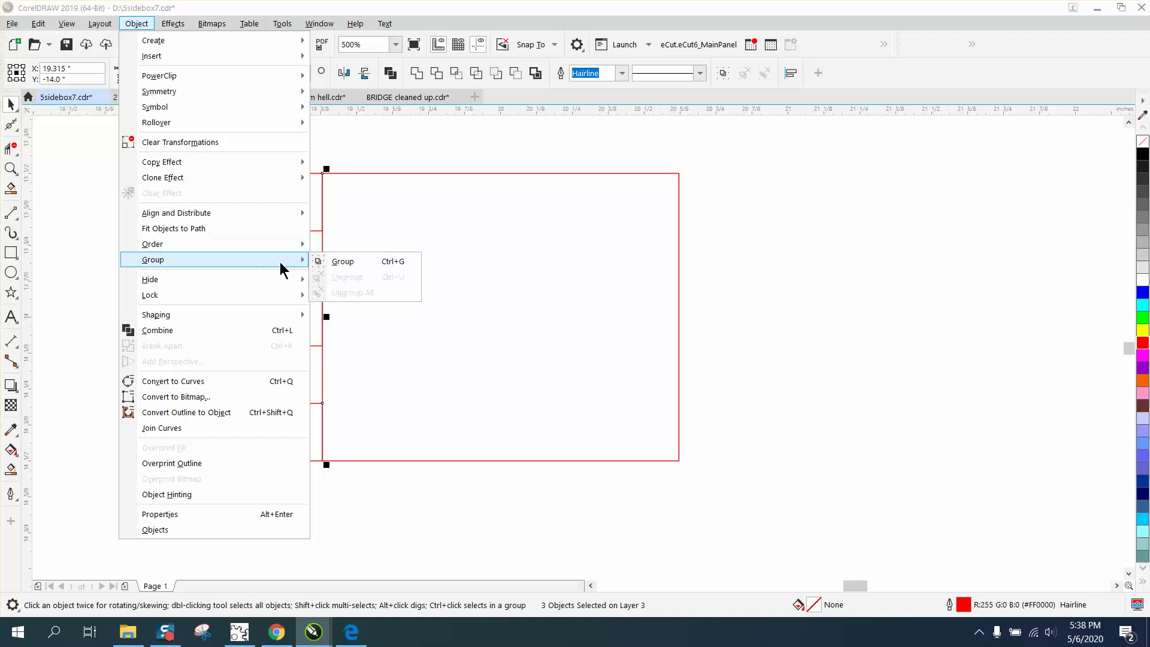
{"action": "left_click", "coordinate": [334, 262]}
Delete the rectangle's edge segments beside the top, middle and bottom tabs with Virtual Segment Delete.
{"action": "left_click", "coordinate": [189, 240]}
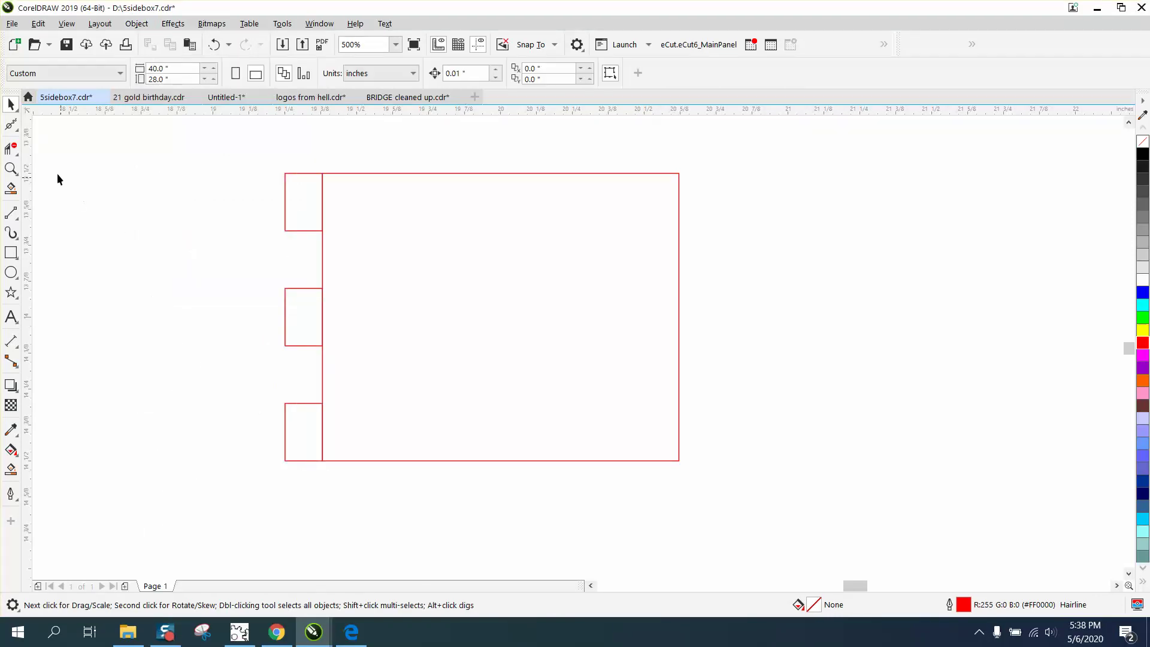
{"action": "left_click", "coordinate": [10, 148]}
{"action": "left_click_drag", "start_coordinate": [311, 206], "coordinate": [364, 206]}
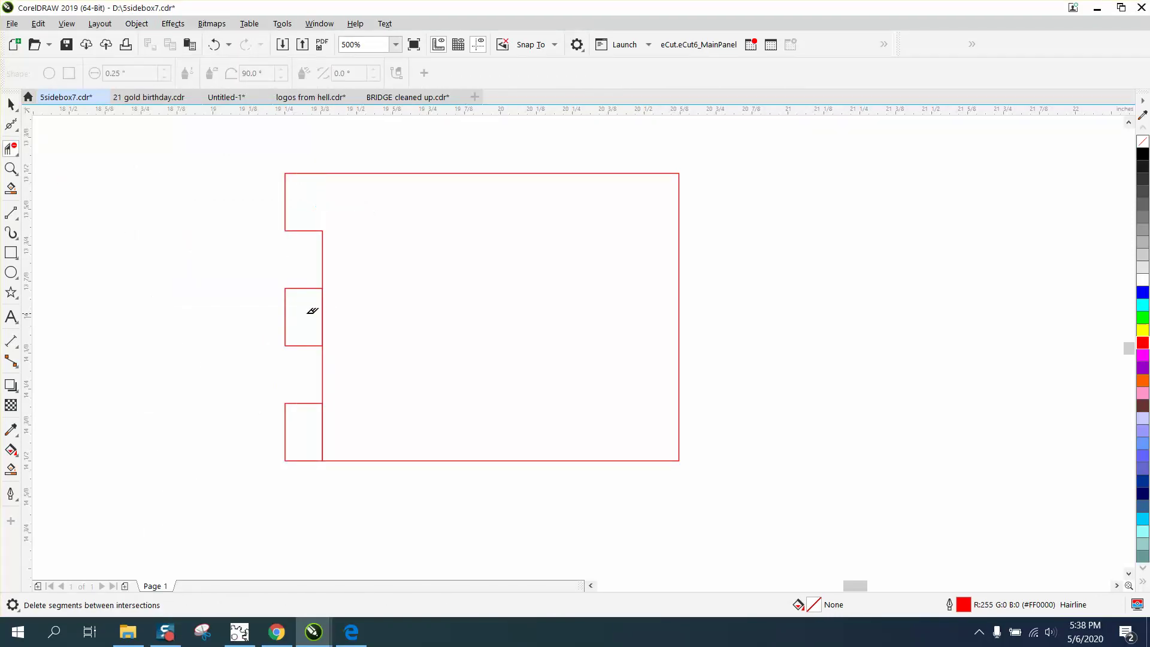
{"action": "left_click_drag", "start_coordinate": [311, 311], "coordinate": [363, 358]}
{"action": "left_click_drag", "start_coordinate": [335, 415], "coordinate": [352, 423]}
{"action": "key", "text": "space"}
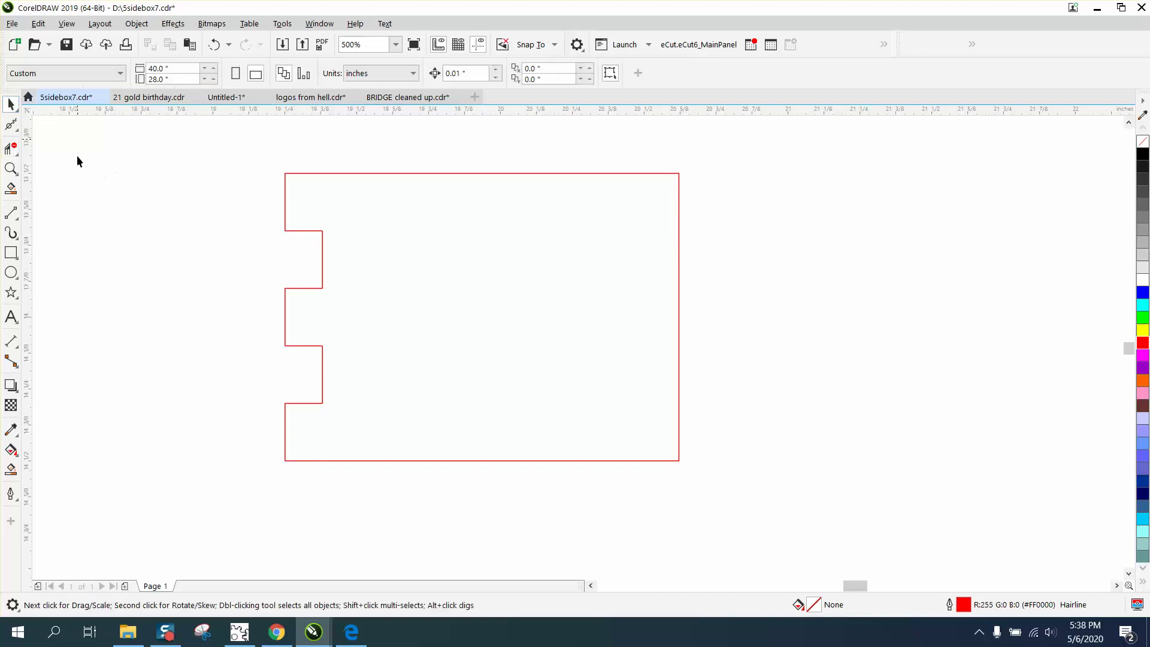
Smart Fill the notched outline into one curve and delete the old red lines.
{"action": "left_click", "coordinate": [11, 469]}
{"action": "left_click", "coordinate": [473, 367]}
{"action": "scroll", "coordinate": [328, 242], "scroll_direction": "down", "scroll_amount": 2}
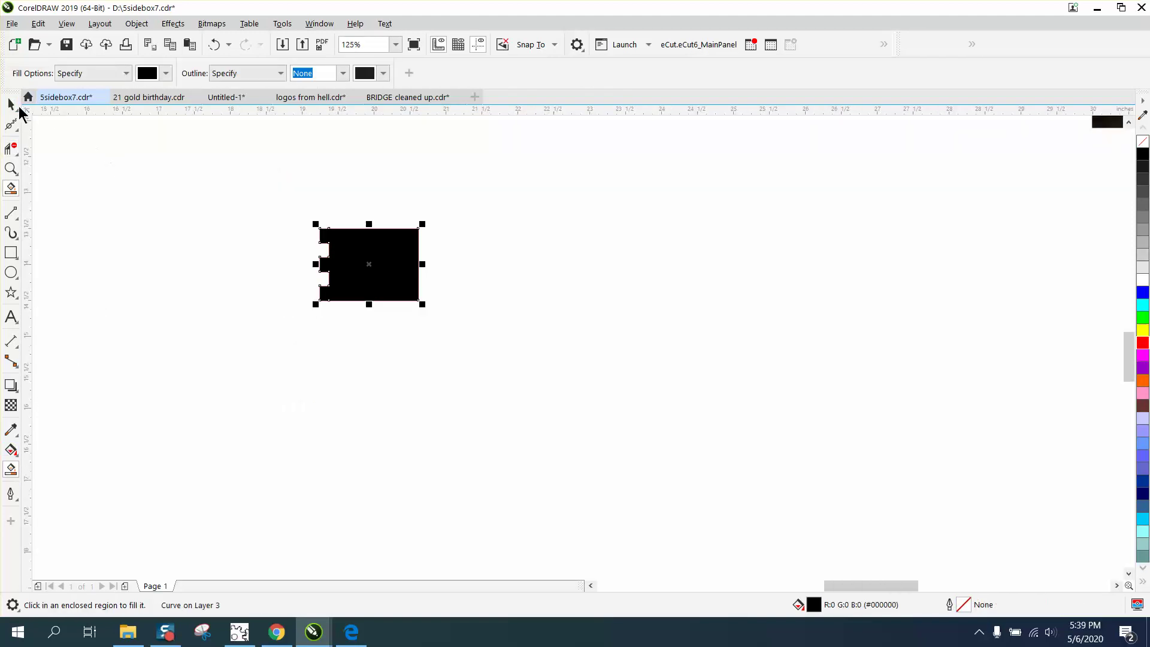
{"action": "left_click", "coordinate": [16, 111]}
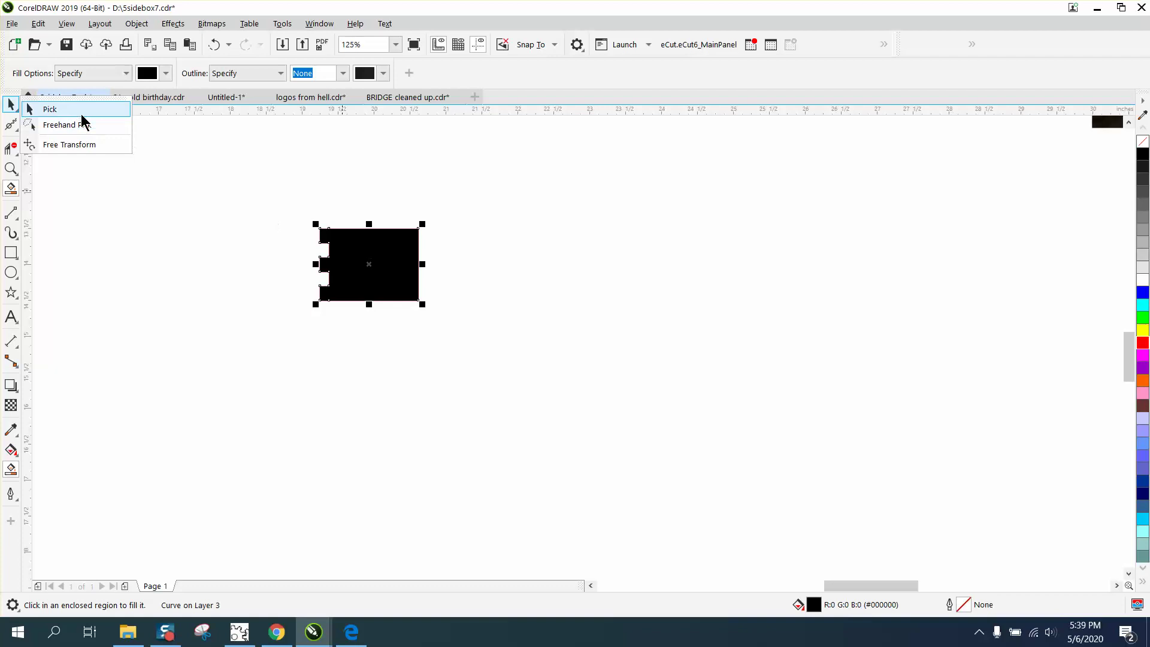
{"action": "left_click", "coordinate": [82, 111]}
{"action": "left_click_drag", "start_coordinate": [380, 270], "coordinate": [541, 282]}
{"action": "left_click_drag", "start_coordinate": [288, 198], "coordinate": [441, 323]}
{"action": "key", "text": "Delete"}
Place the new panel curve at X 20", Y -14" with no fill and a red outline.
{"action": "left_click", "coordinate": [537, 304]}
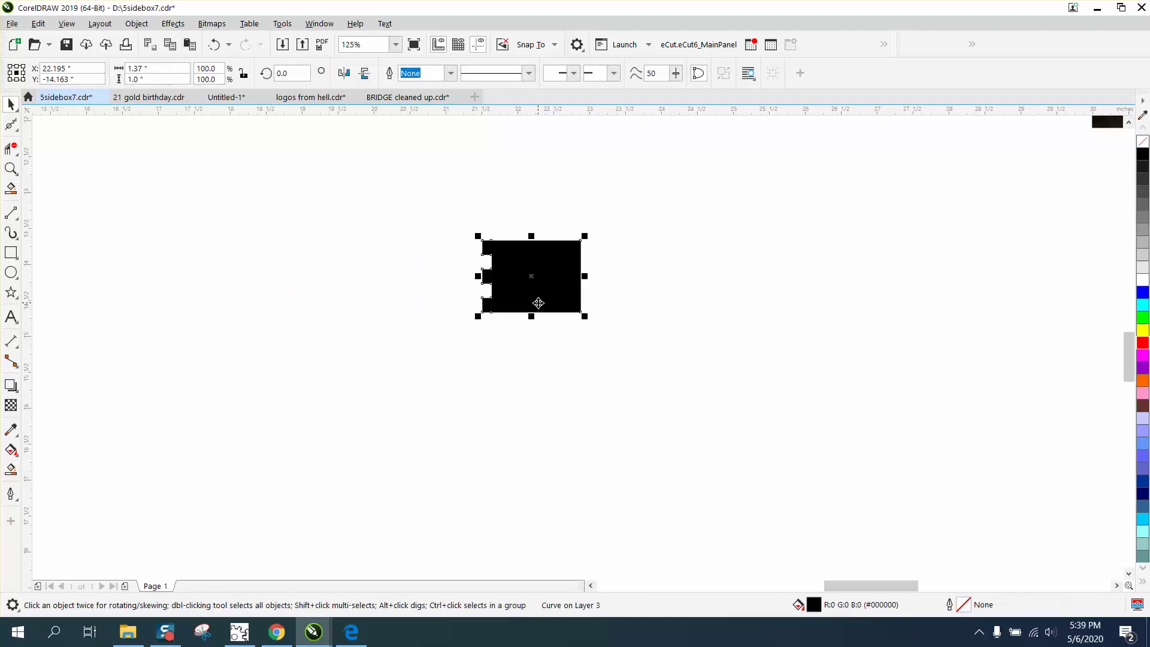
{"action": "key", "text": "ctrl+z"}
{"action": "left_click", "coordinate": [1143, 141]}
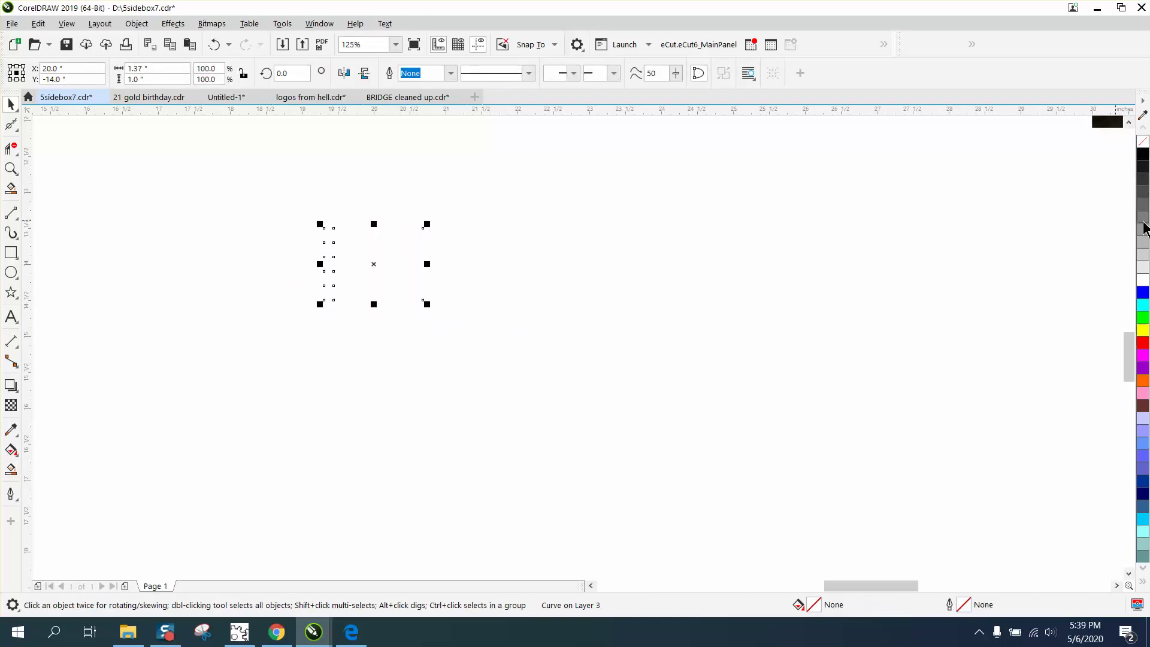
{"action": "right_click", "coordinate": [1144, 343]}
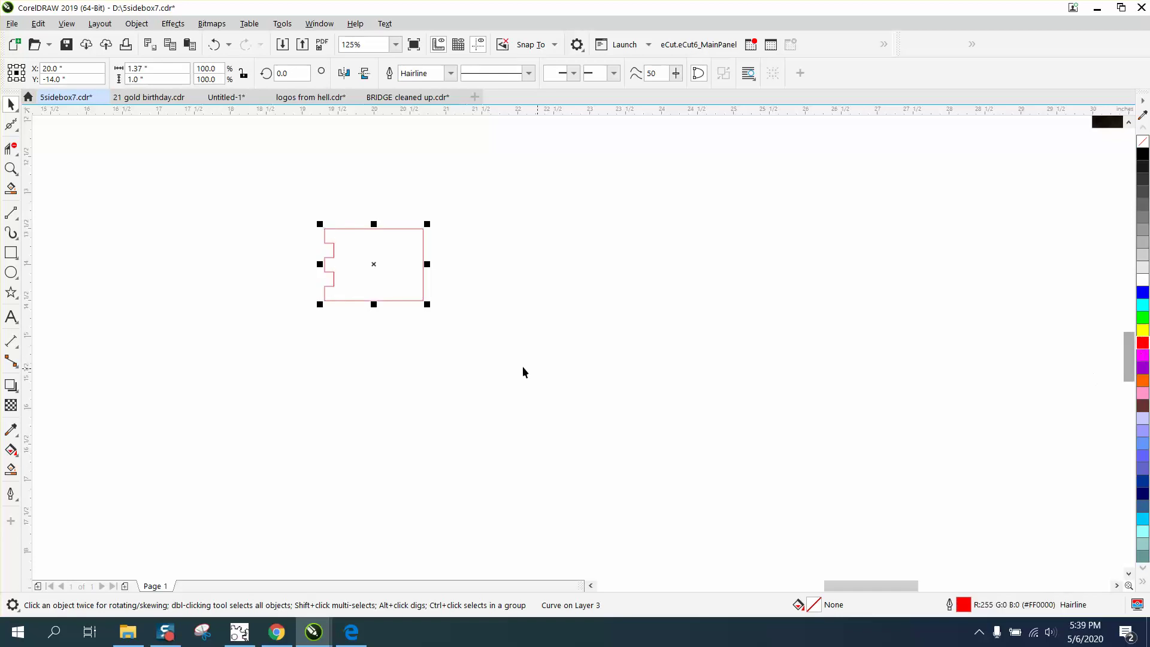
Select the panel and try a horizontal mirror and an extra copy, undoing both.
{"action": "left_click", "coordinate": [11, 169]}
{"action": "left_click_drag", "start_coordinate": [296, 228], "coordinate": [503, 336]}
{"action": "right_click", "coordinate": [459, 318]}
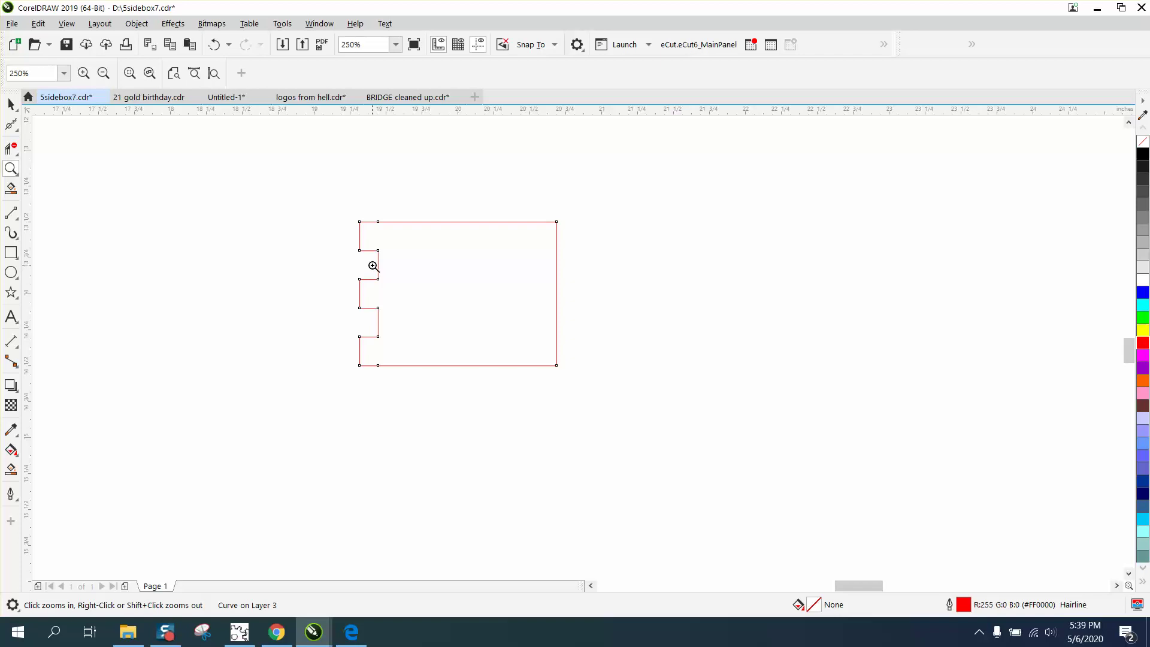
{"action": "left_click", "coordinate": [11, 105]}
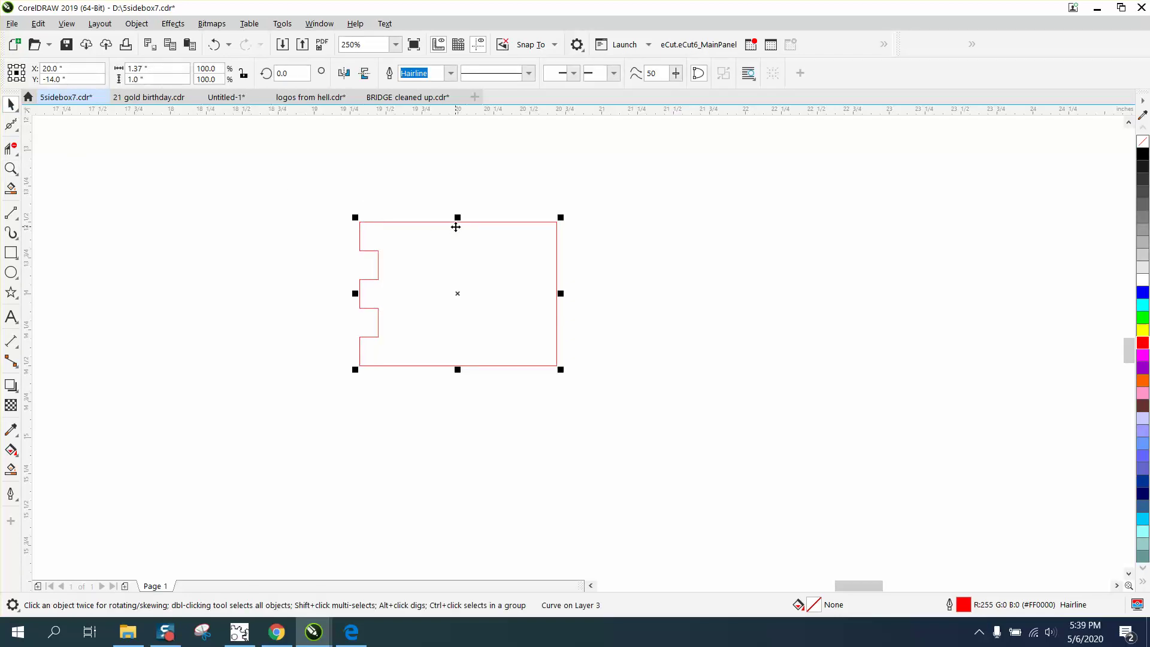
{"action": "left_click", "coordinate": [345, 74]}
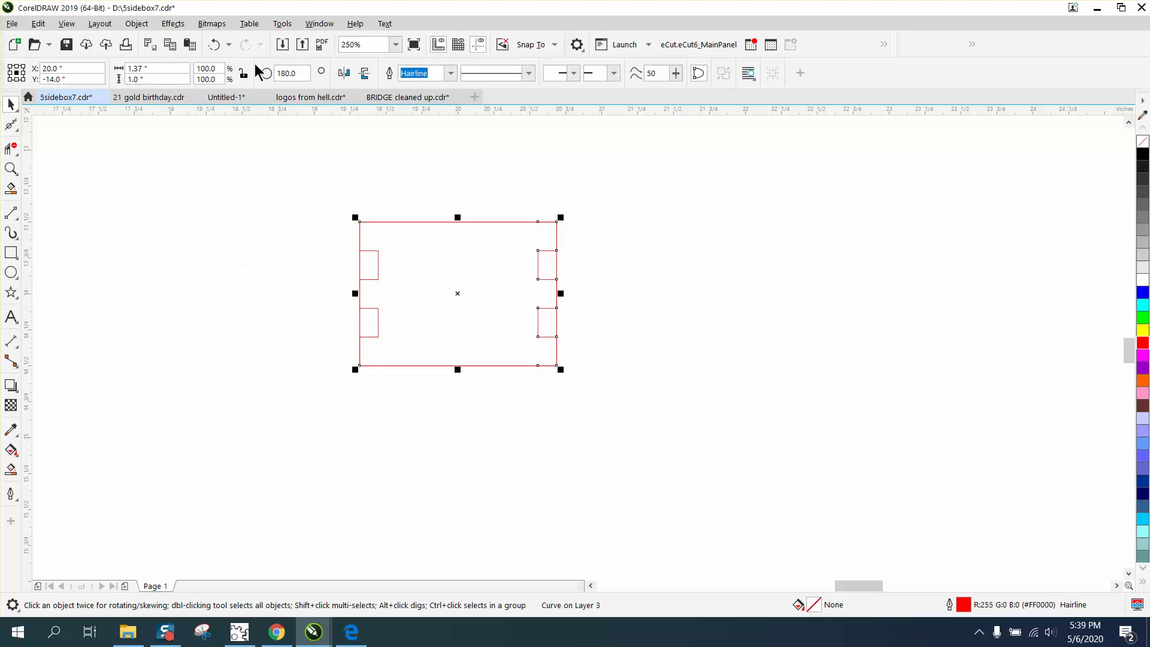
{"action": "left_click", "coordinate": [214, 44]}
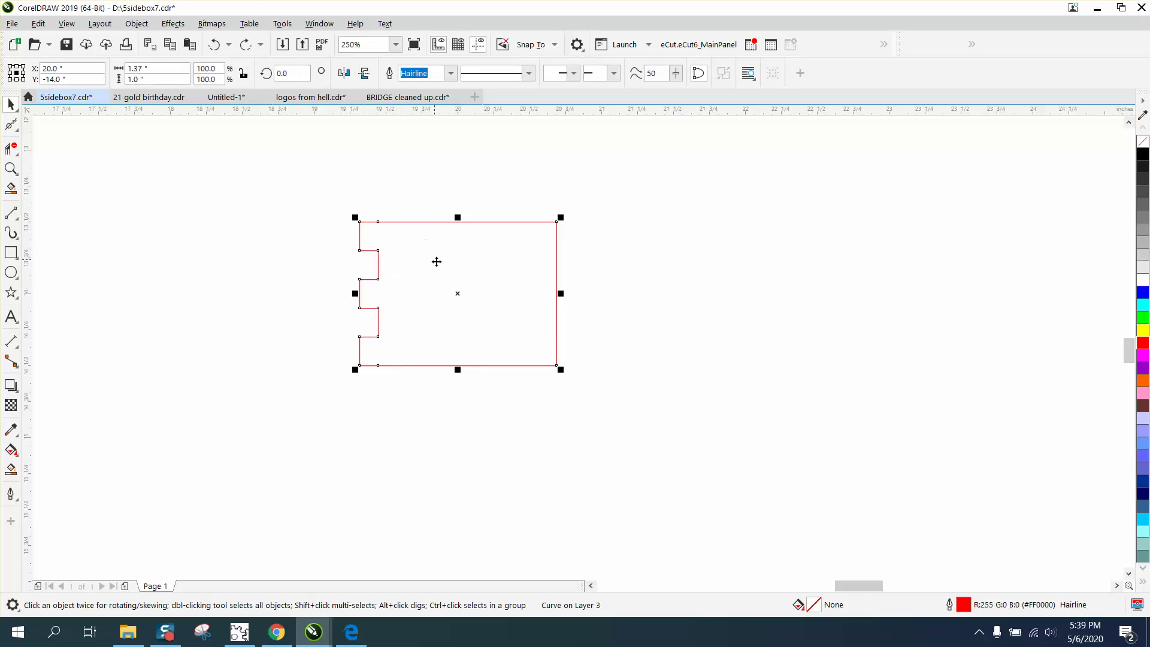
{"action": "left_click_drag", "start_coordinate": [428, 270], "coordinate": [715, 456]}
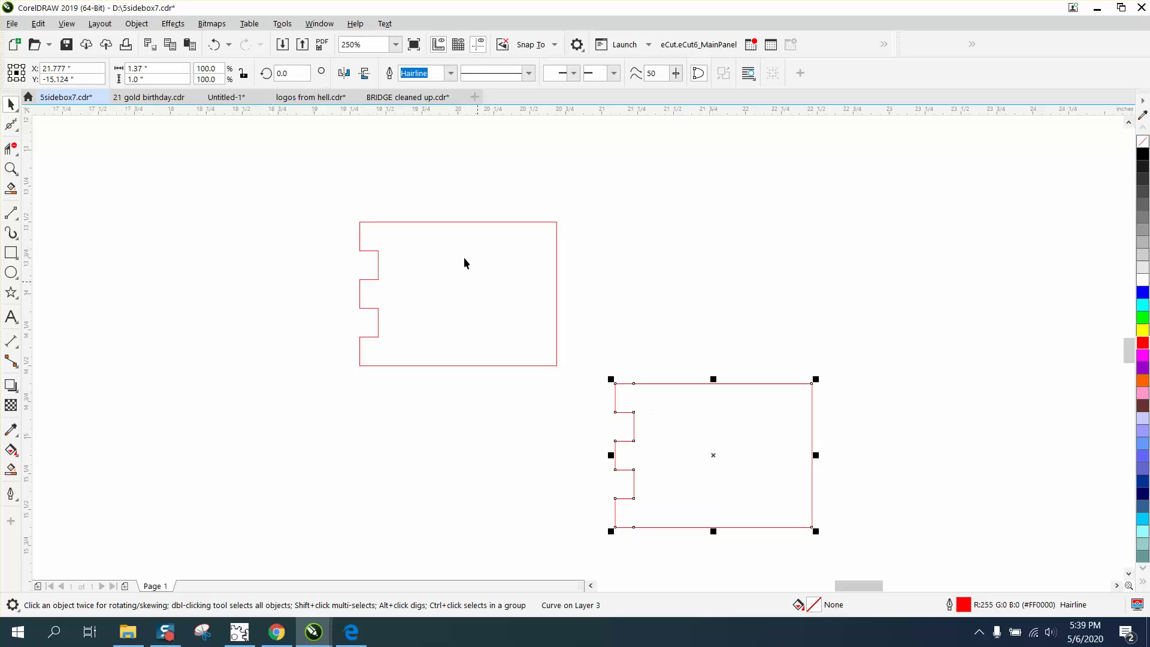
{"action": "left_click", "coordinate": [214, 44]}
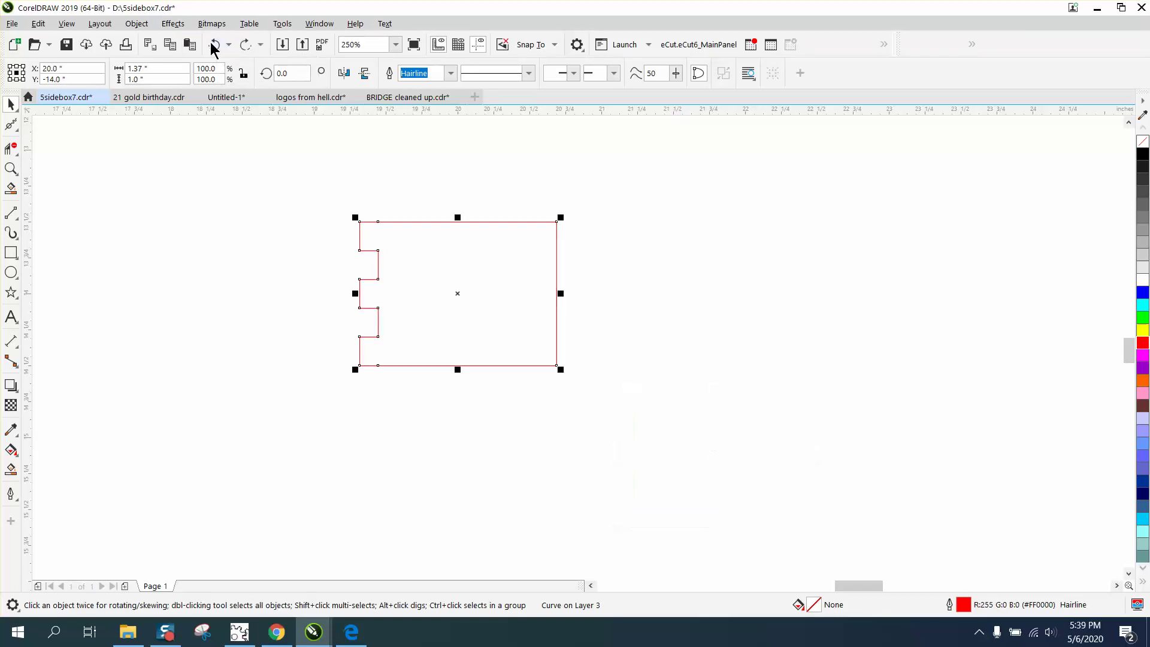
Mirror the panel horizontally and zoom in closely on its notches, undoing a trial segment deletion.
{"action": "left_click", "coordinate": [345, 73]}
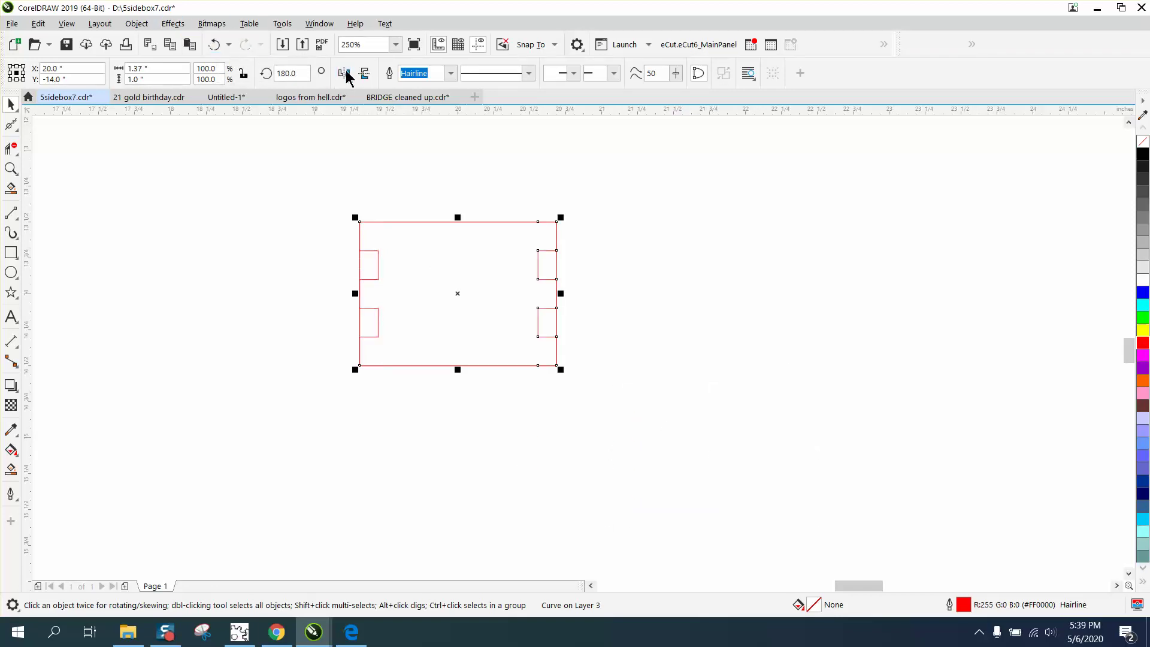
{"action": "left_click", "coordinate": [11, 169]}
{"action": "left_click_drag", "start_coordinate": [297, 202], "coordinate": [805, 486]}
{"action": "left_click", "coordinate": [10, 149]}
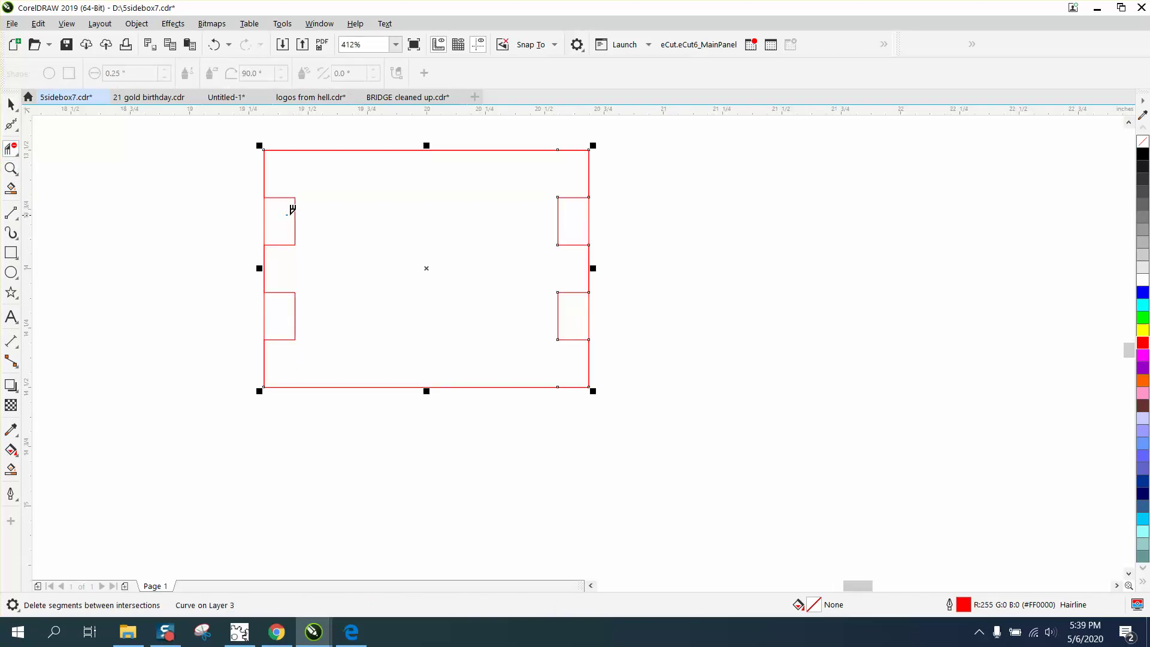
{"action": "left_click", "coordinate": [293, 209]}
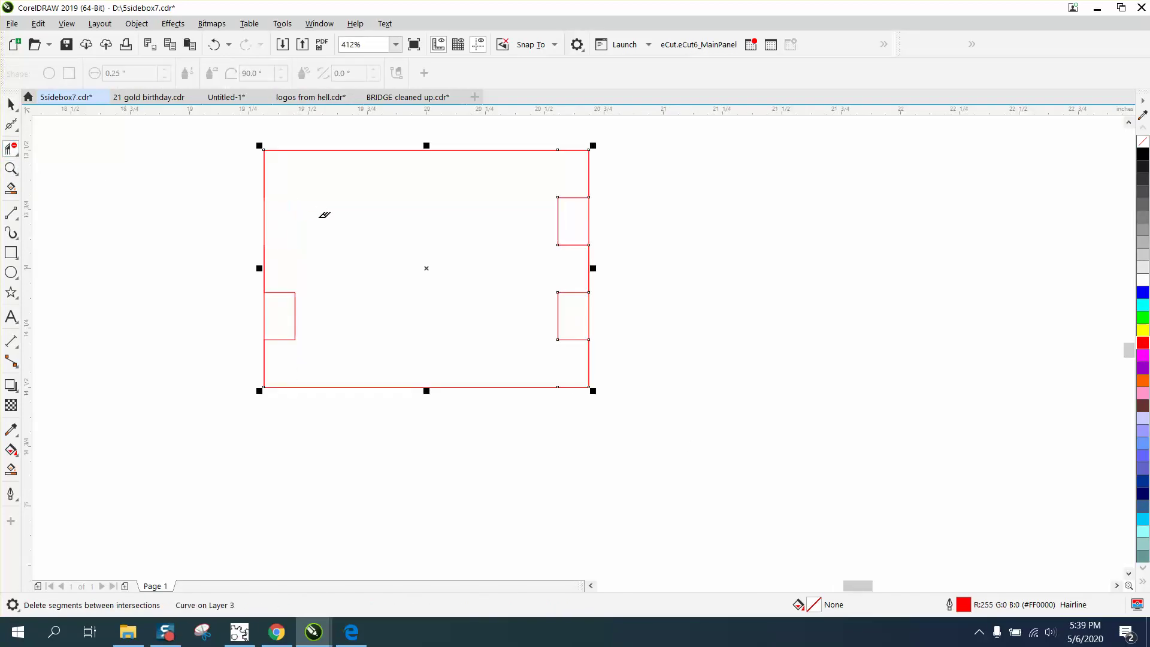
{"action": "left_click", "coordinate": [215, 44]}
Draw a vertical 2-point line and snap it onto the tabs' inner edge.
{"action": "left_click", "coordinate": [18, 220]}
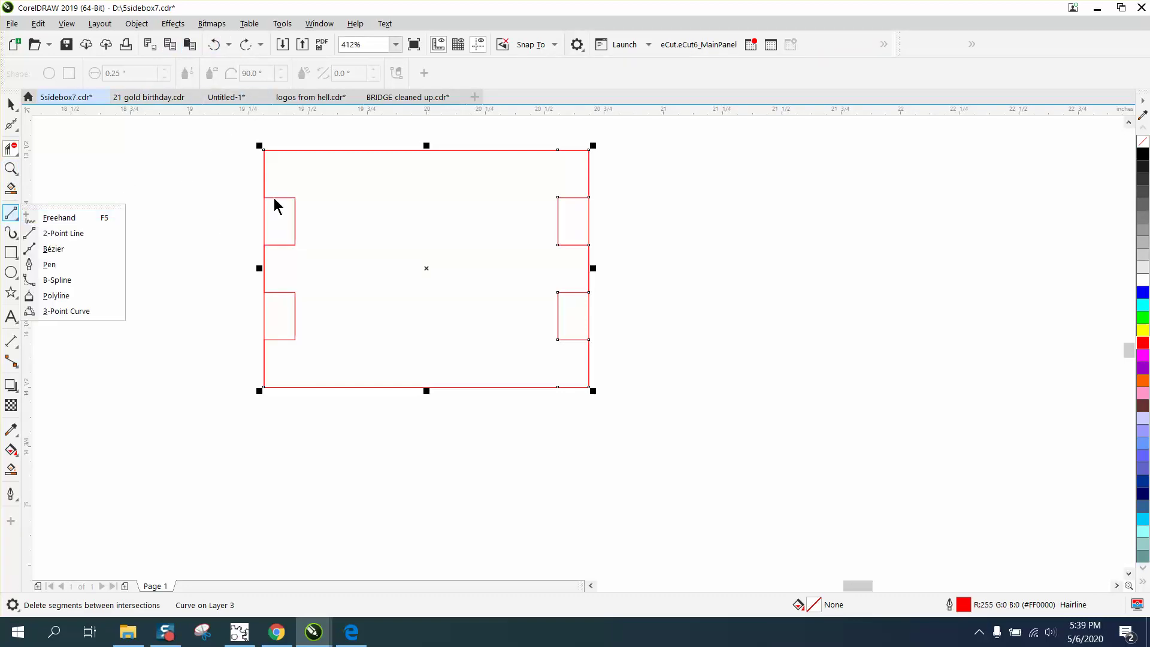
{"action": "left_click", "coordinate": [76, 234]}
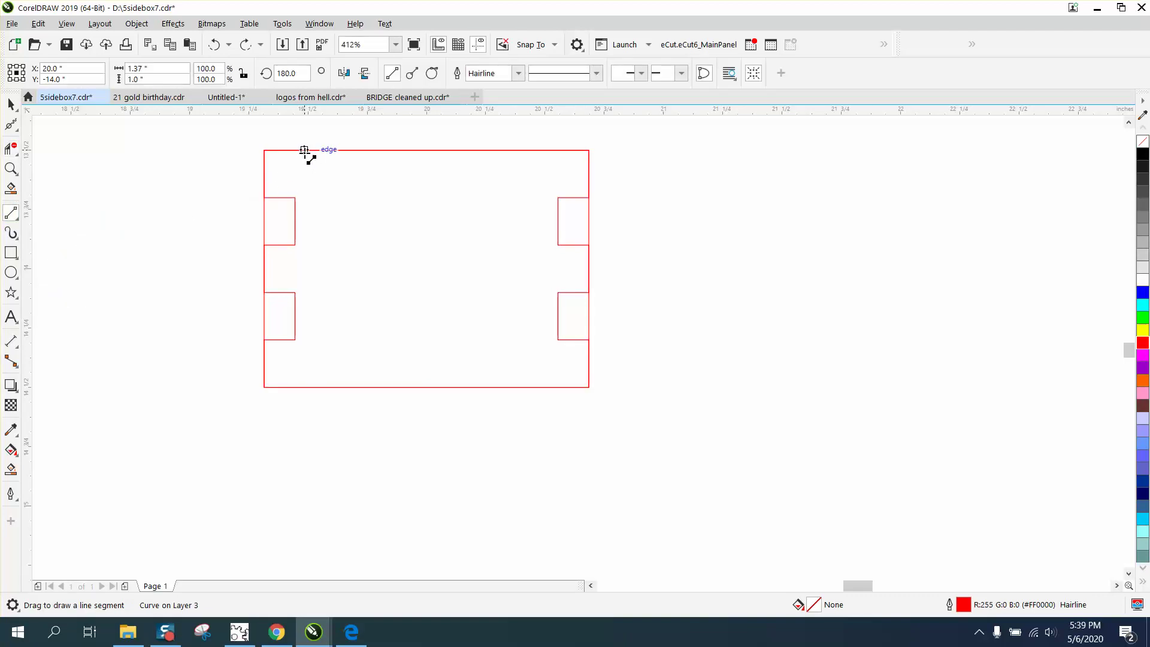
{"action": "left_click_drag", "start_coordinate": [304, 150], "coordinate": [306, 387]}
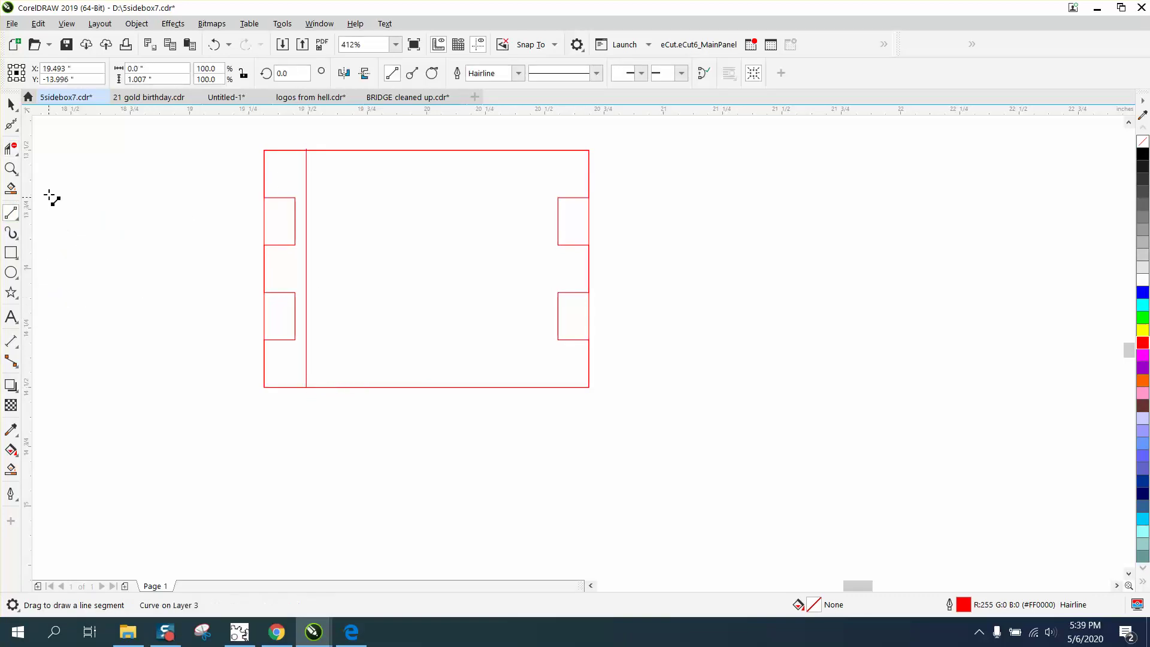
{"action": "left_click", "coordinate": [11, 104]}
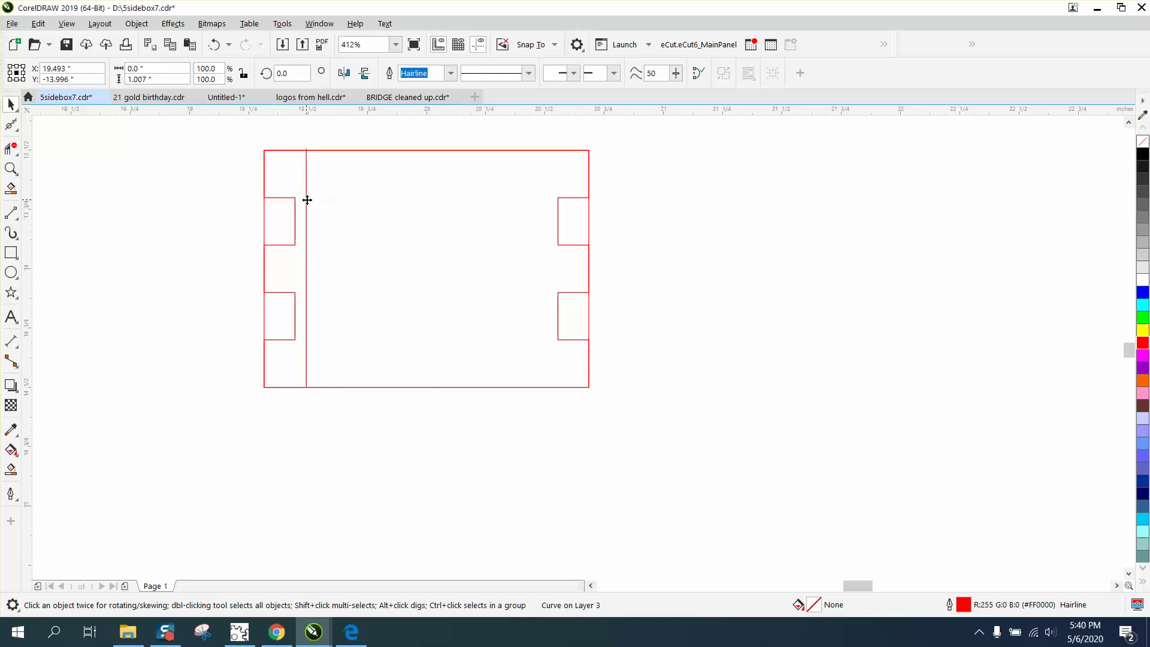
{"action": "left_click_drag", "start_coordinate": [307, 200], "coordinate": [296, 199]}
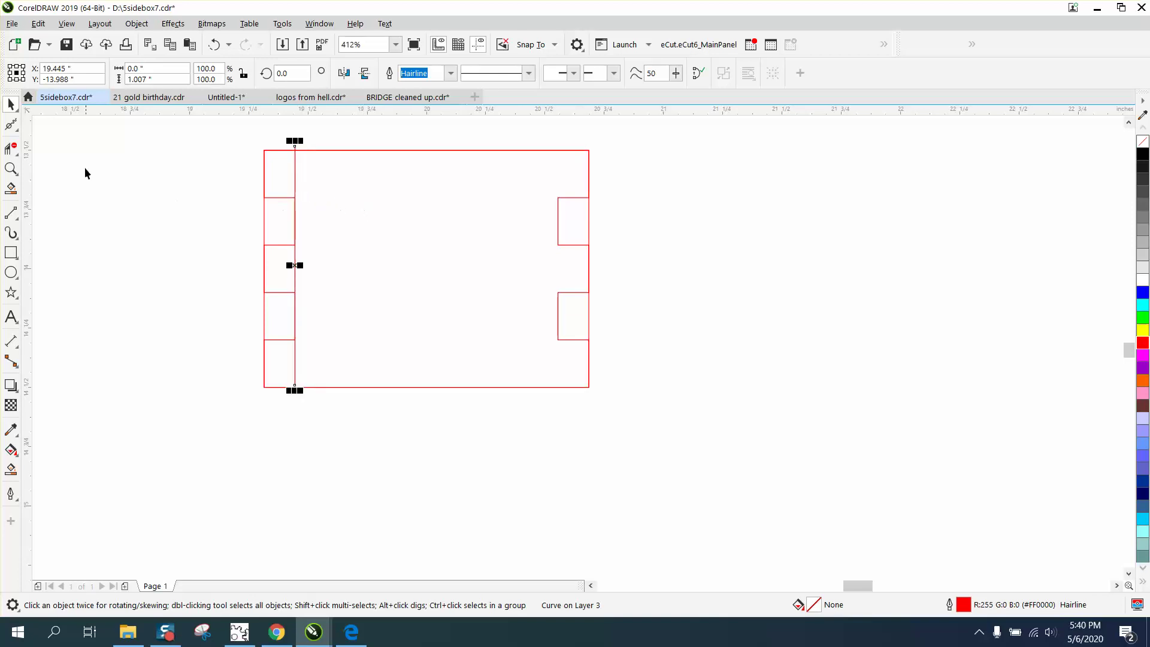
Virtual-delete the surplus left-edge, top and bottom segments left of the new line.
{"action": "left_click", "coordinate": [10, 148]}
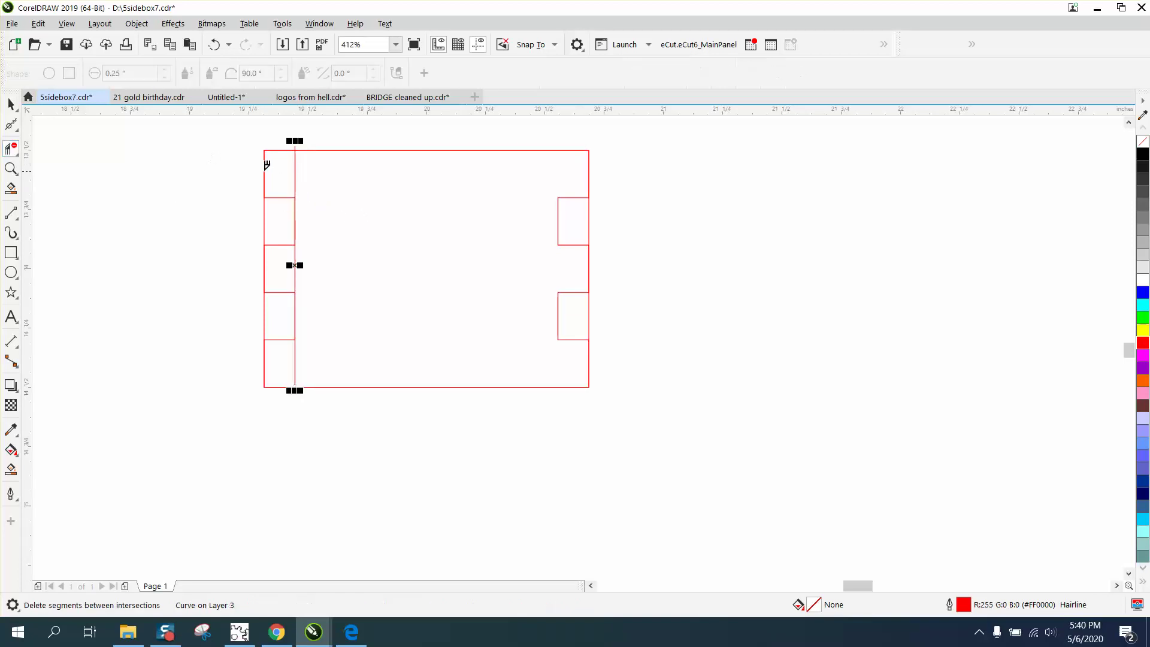
{"action": "left_click", "coordinate": [265, 168]}
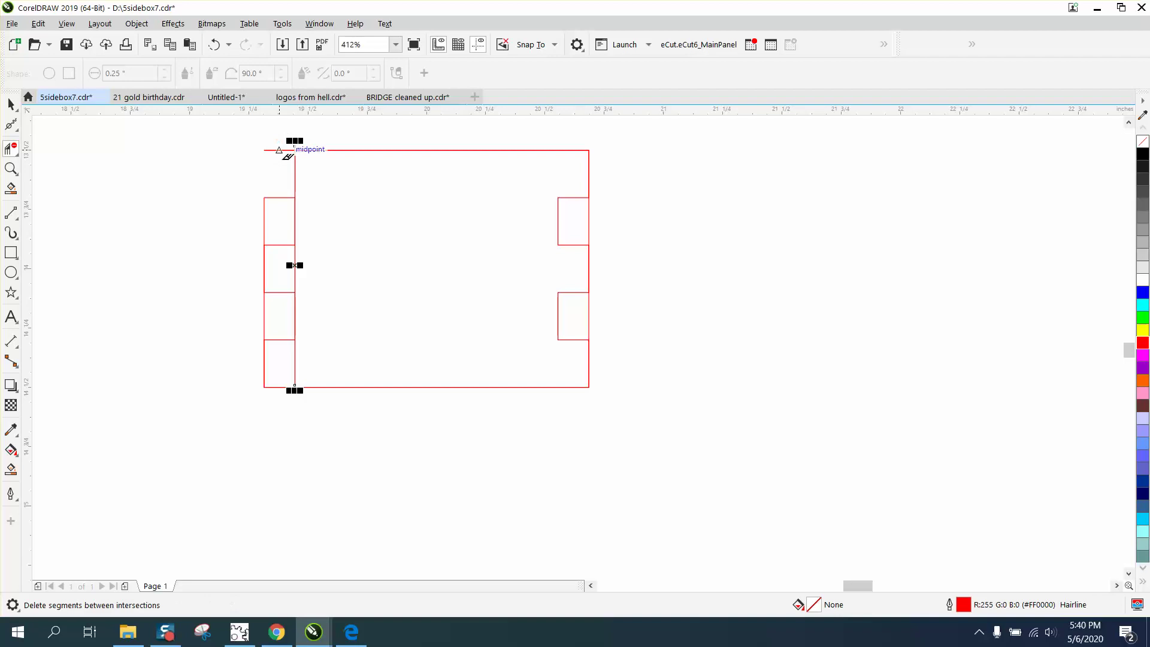
{"action": "left_click", "coordinate": [288, 149]}
{"action": "left_click", "coordinate": [267, 261]}
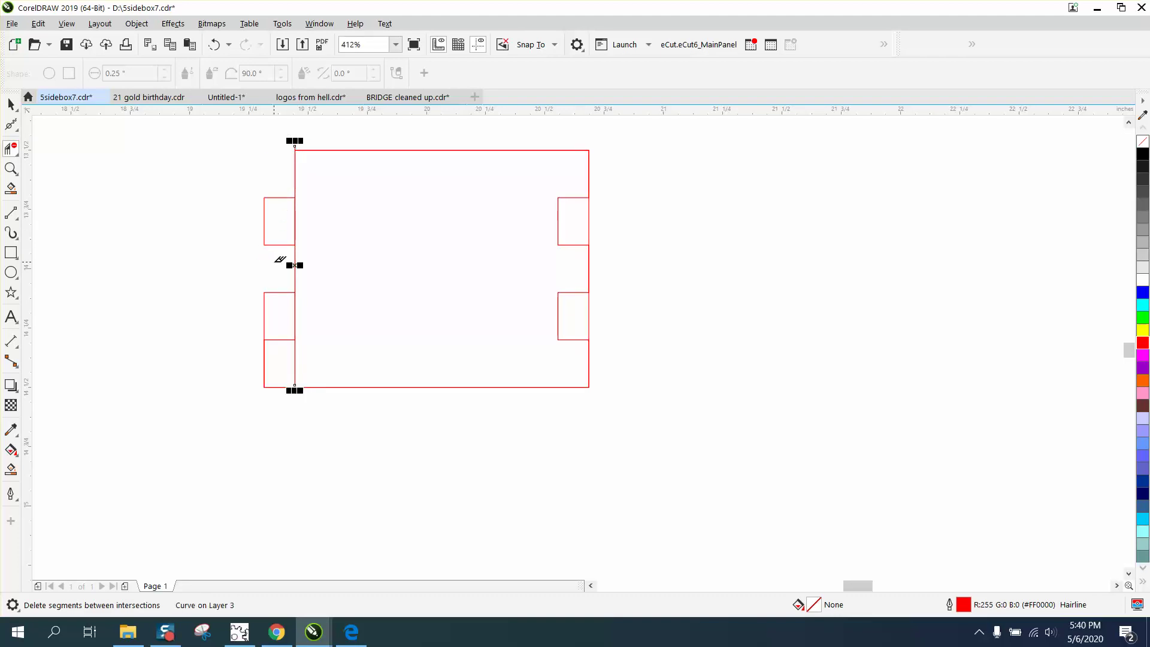
{"action": "left_click_drag", "start_coordinate": [259, 352], "coordinate": [282, 363]}
{"action": "left_click", "coordinate": [278, 388]}
Delete the segments closing the two right notches and the two left tabs.
{"action": "left_click_drag", "start_coordinate": [588, 312], "coordinate": [659, 312]}
{"action": "left_click_drag", "start_coordinate": [591, 213], "coordinate": [616, 217]}
{"action": "left_click_drag", "start_coordinate": [295, 217], "coordinate": [311, 213]}
{"action": "left_click_drag", "start_coordinate": [291, 303], "coordinate": [326, 306]}
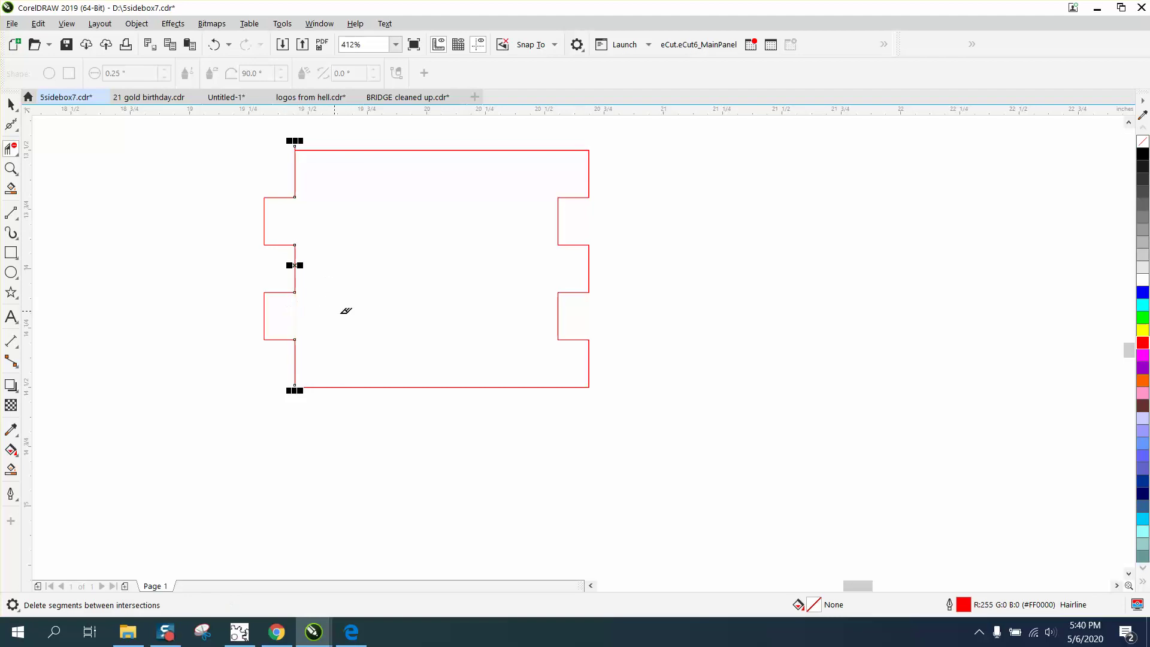
{"action": "left_click", "coordinate": [11, 105]}
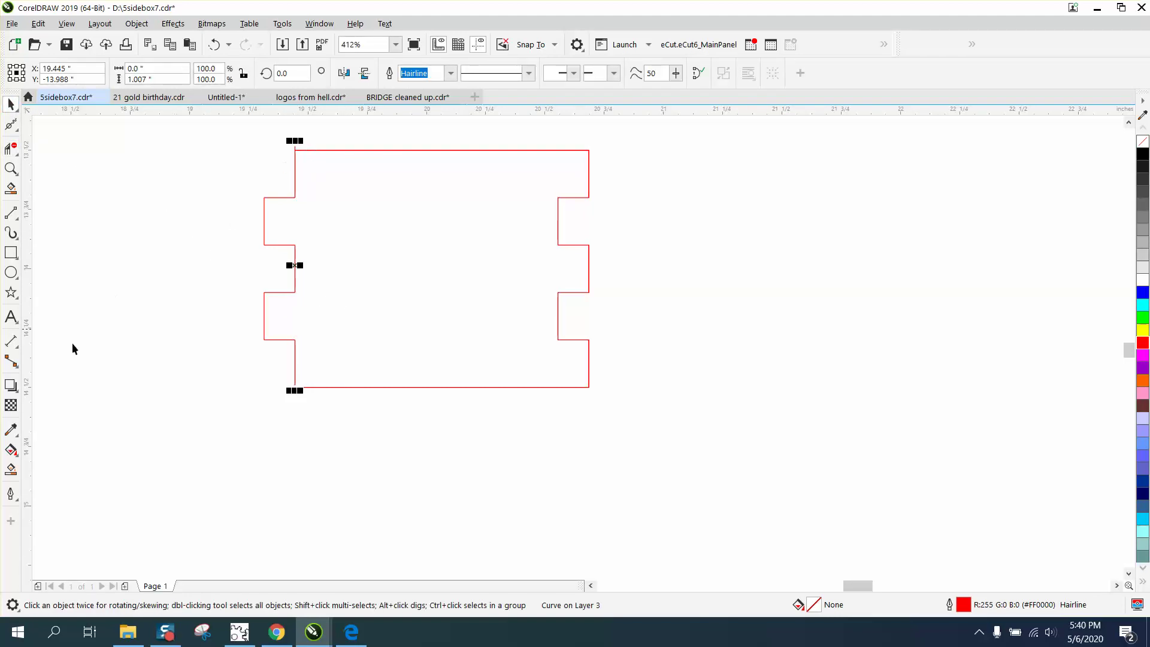
{"action": "left_click", "coordinate": [11, 469]}
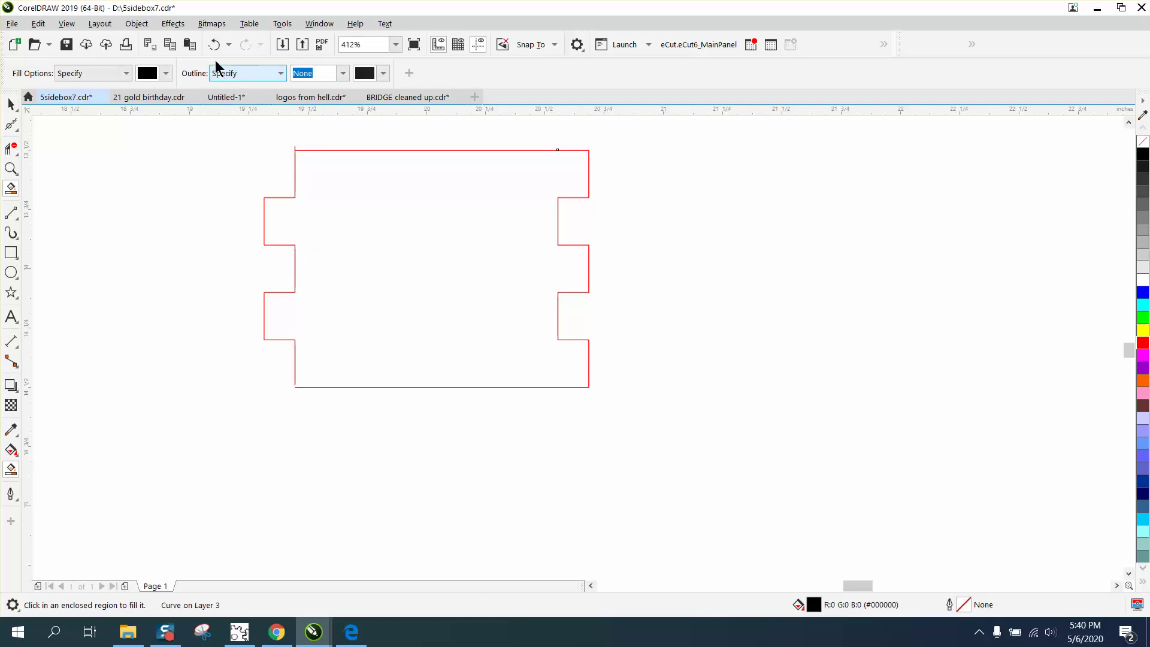
Draw a rectangle enclosing the whole notched panel outline.
{"action": "left_click", "coordinate": [11, 169]}
{"action": "left_click_drag", "start_coordinate": [287, 136], "coordinate": [318, 167]}
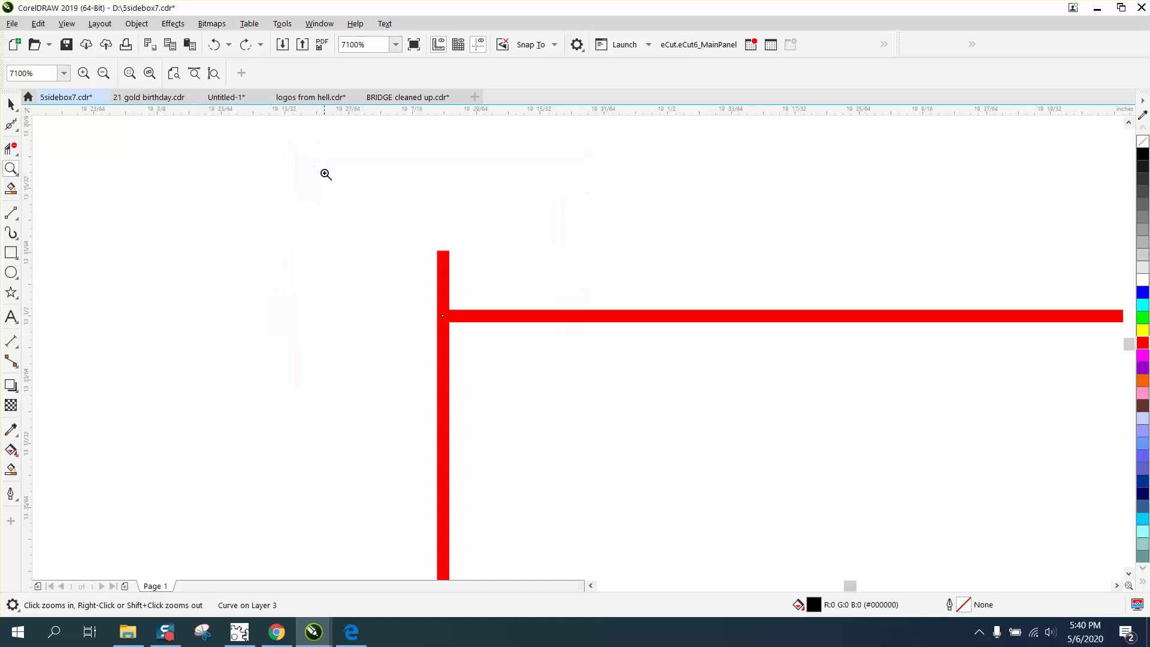
{"action": "scroll", "coordinate": [330, 179], "scroll_direction": "down", "scroll_amount": 5}
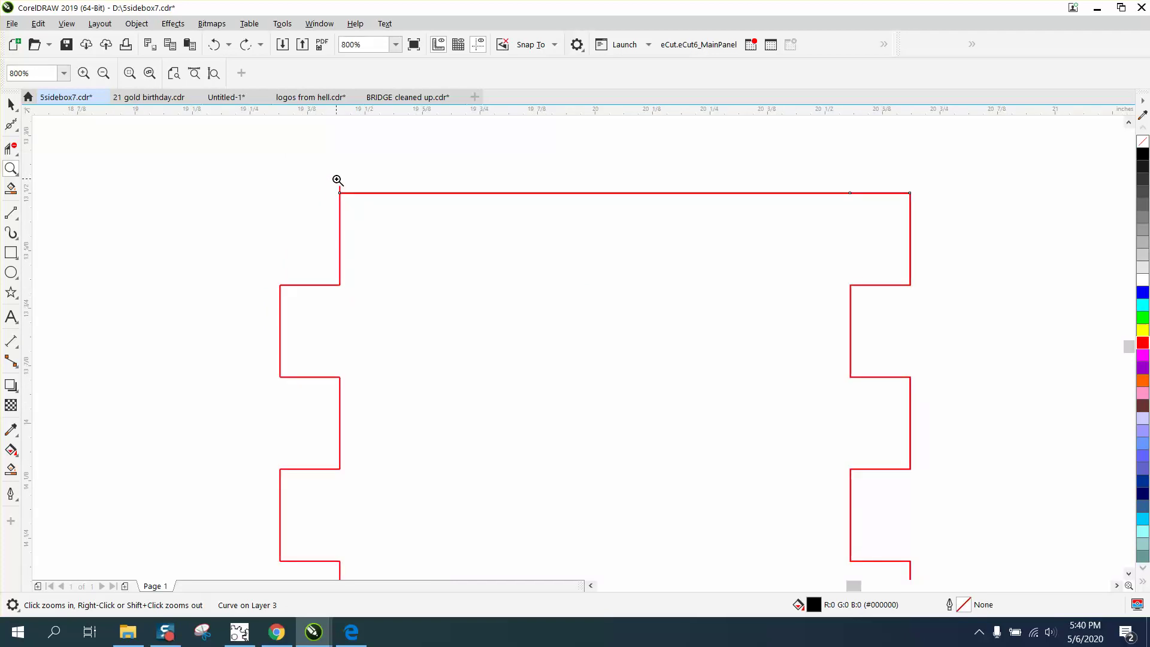
{"action": "scroll", "coordinate": [337, 179], "scroll_direction": "down", "scroll_amount": 1}
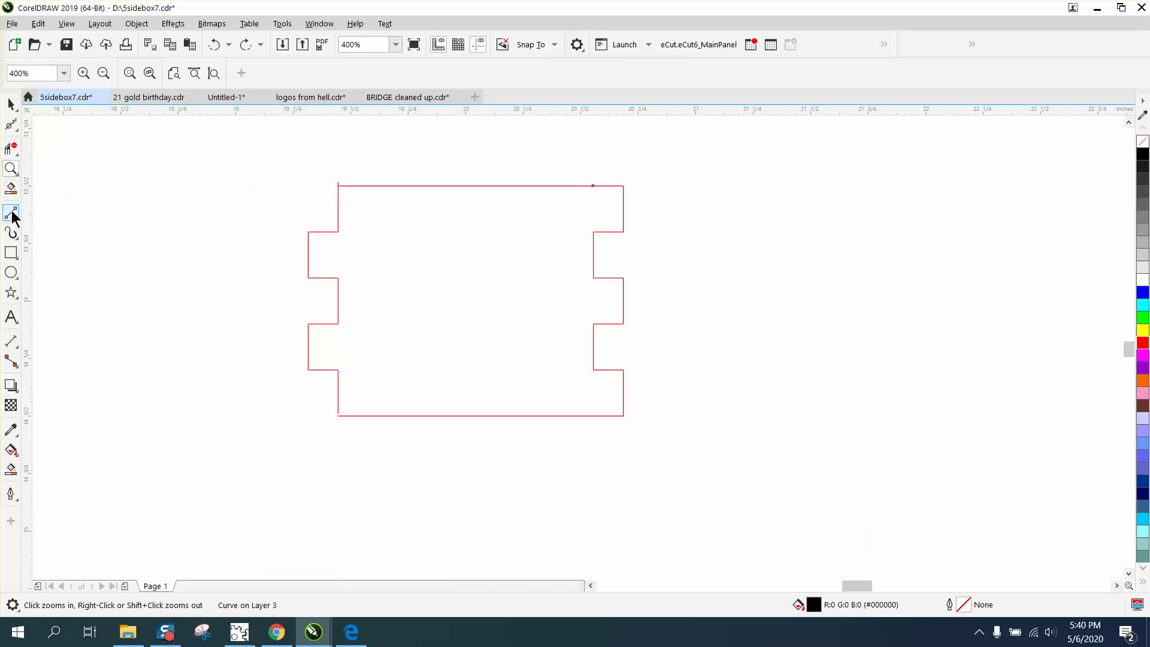
{"action": "left_click", "coordinate": [12, 254]}
{"action": "mouse_move", "coordinate": [279, 161]}
{"action": "left_mouse_down"}
{"action": "mouse_move", "coordinate": [626, 437]}
{"action": "mouse_move", "coordinate": [712, 454]}
{"action": "left_mouse_up"}
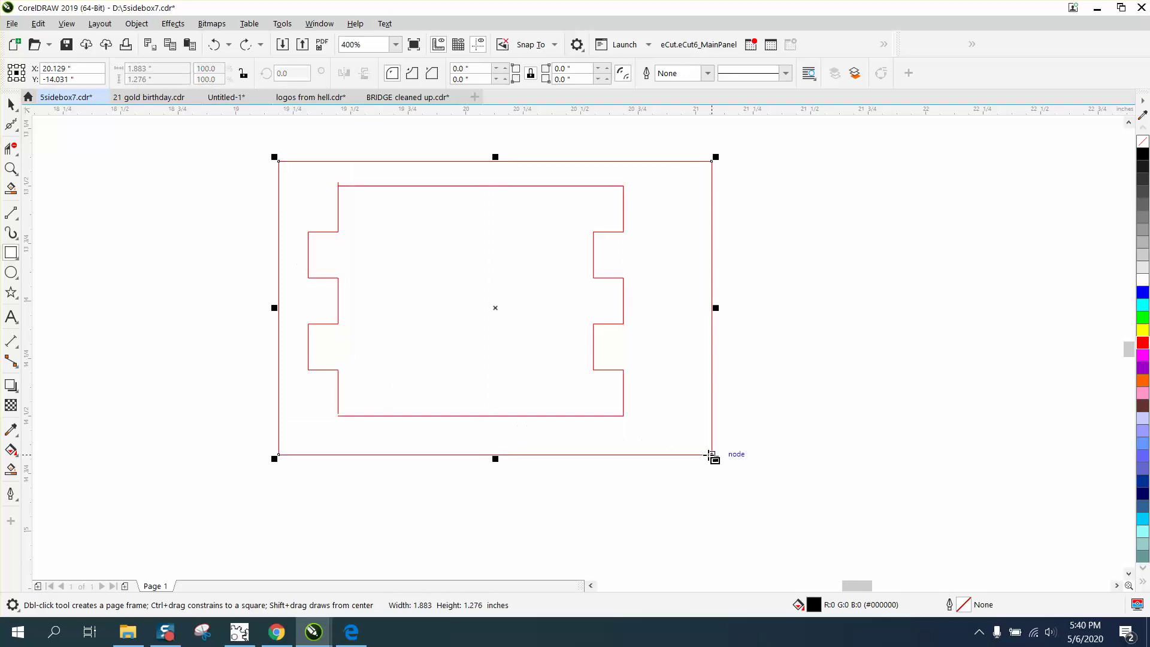
Test the enclosure with a black Smart Fill, undo it, and zoom to the rectangle's top-left corner.
{"action": "left_click", "coordinate": [12, 469]}
{"action": "left_click", "coordinate": [465, 364]}
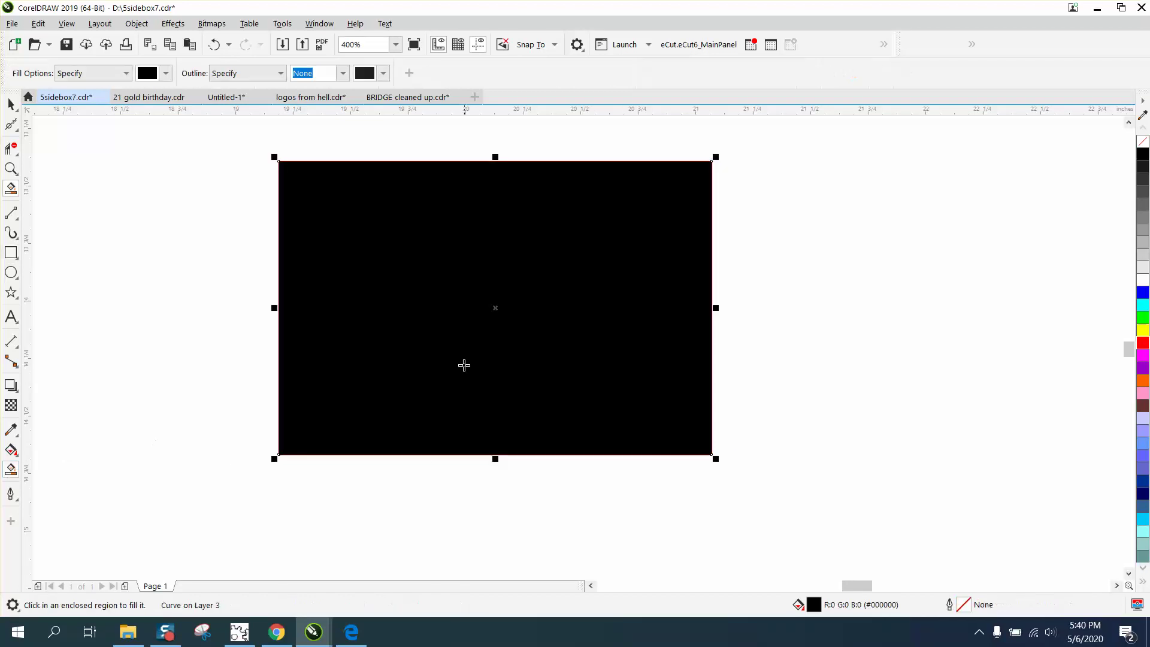
{"action": "left_click", "coordinate": [215, 44]}
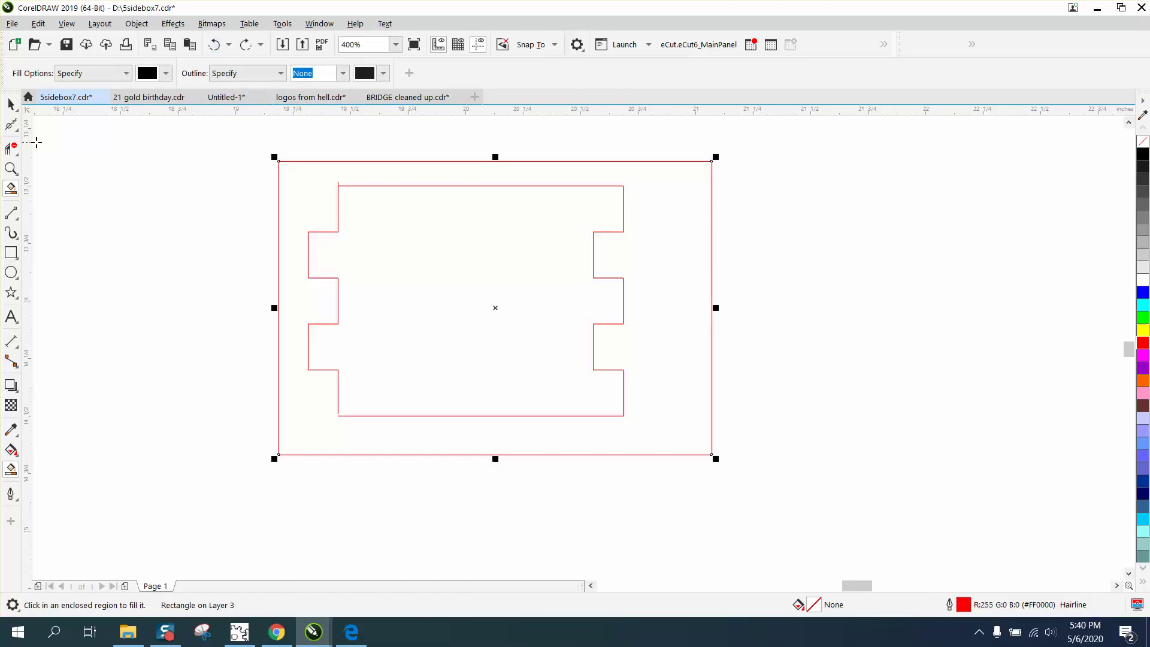
{"action": "left_click", "coordinate": [11, 169]}
{"action": "left_click_drag", "start_coordinate": [301, 168], "coordinate": [383, 216]}
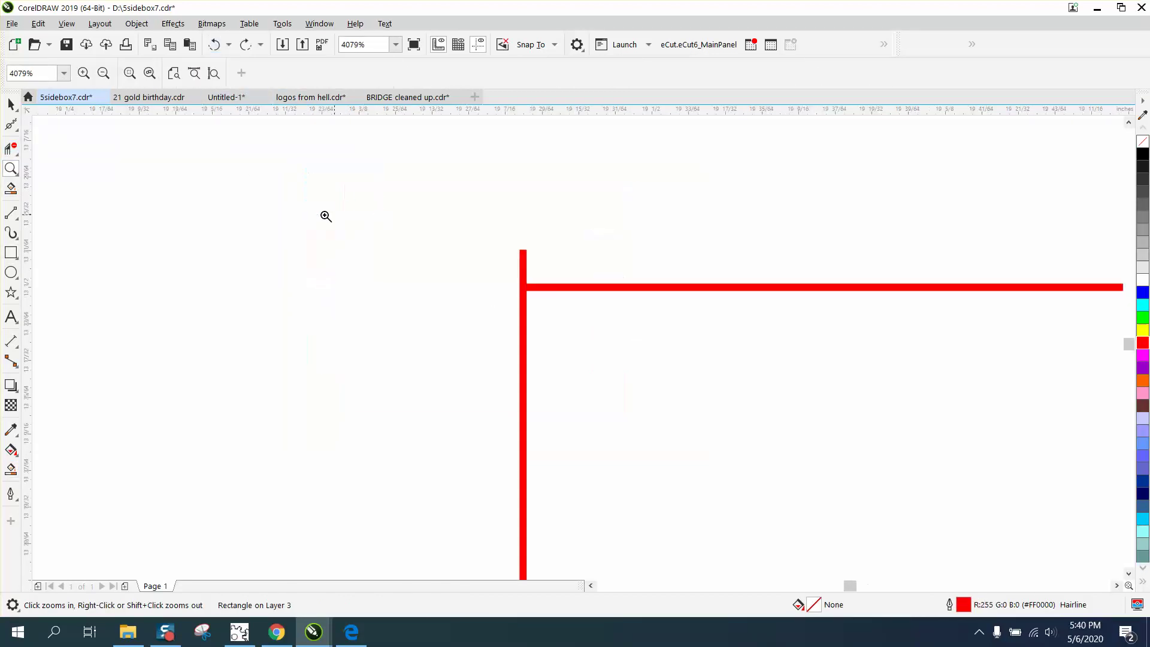
{"action": "left_click", "coordinate": [11, 125]}
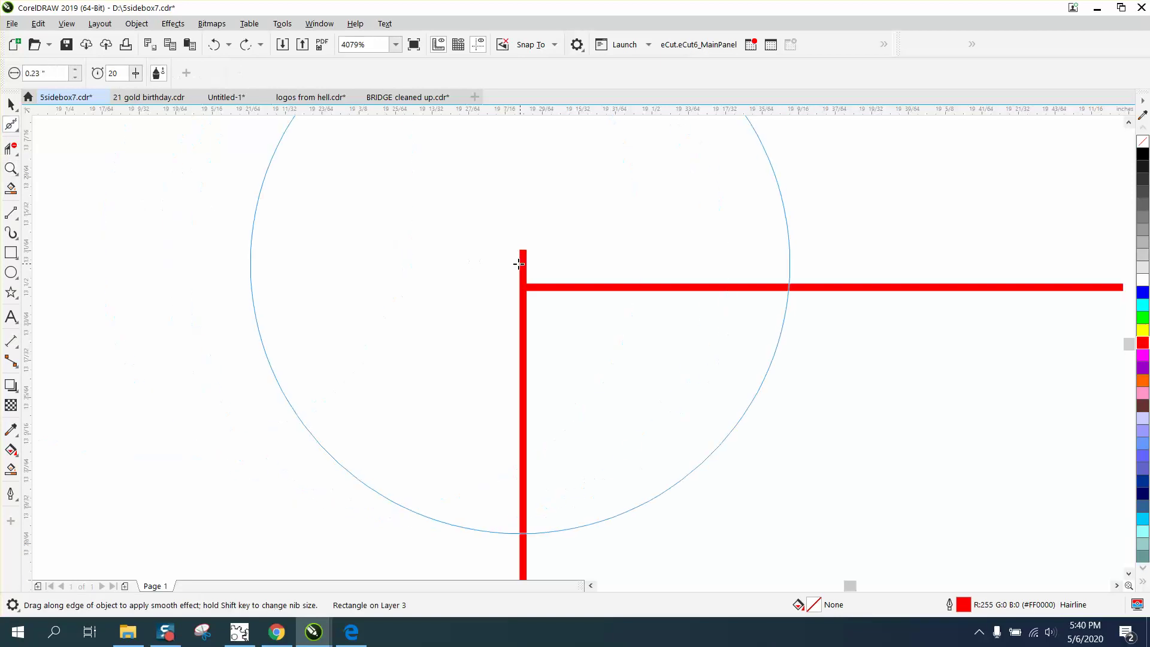
{"action": "left_click", "coordinate": [18, 130]}
{"action": "left_click", "coordinate": [47, 124]}
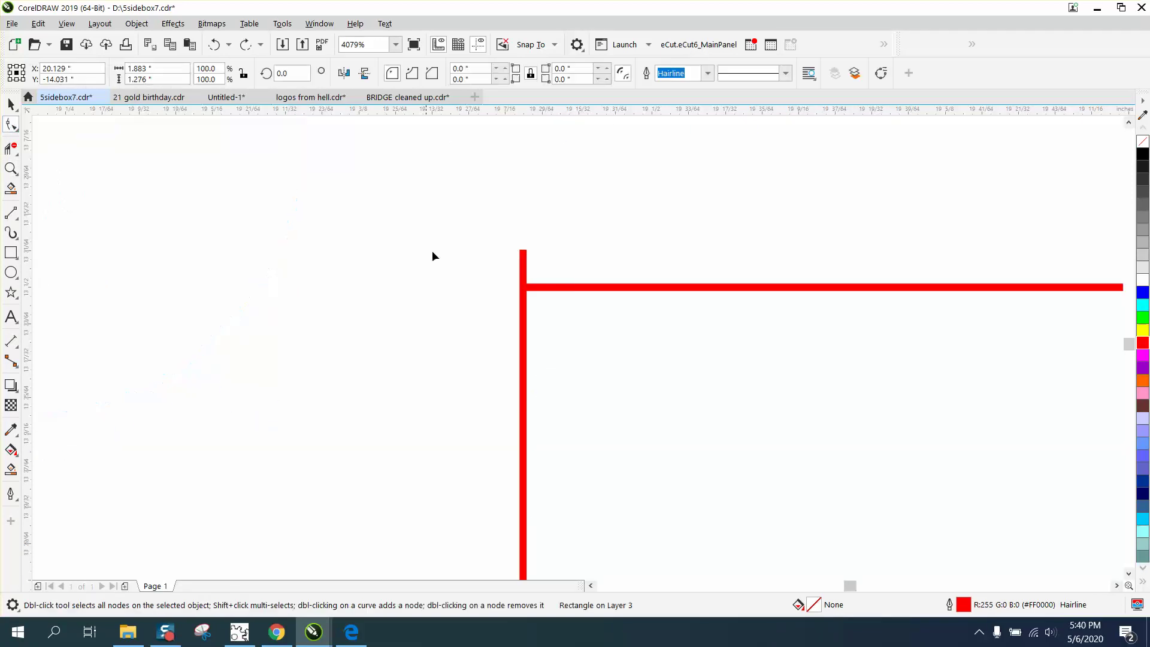
{"action": "left_click", "coordinate": [523, 258]}
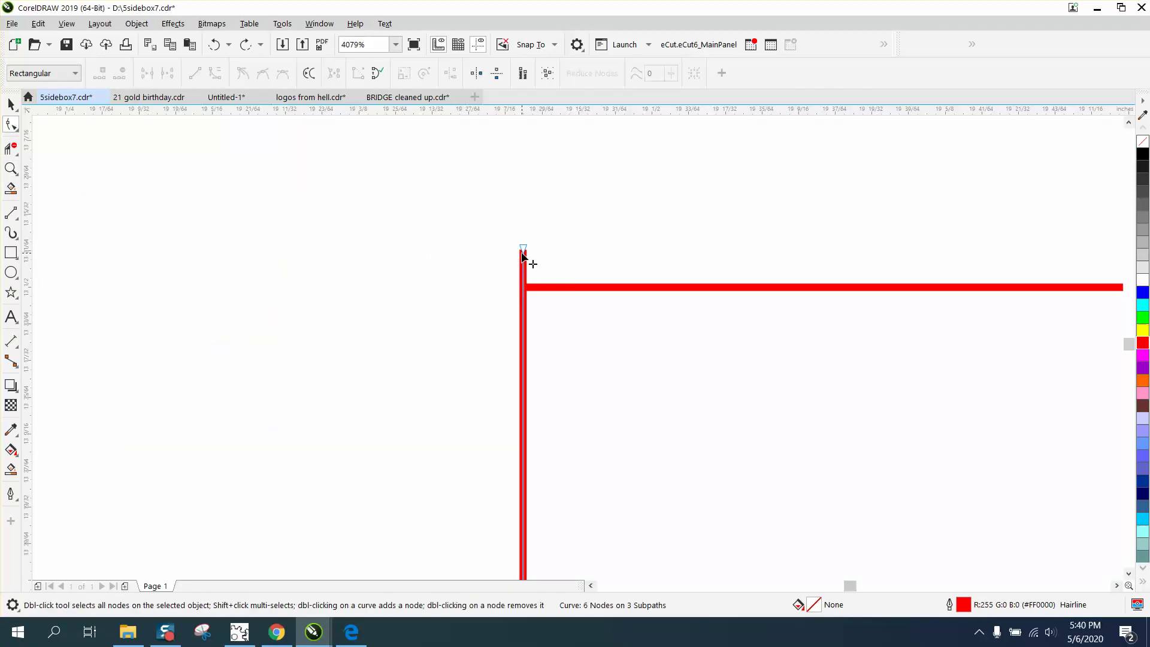
{"action": "left_click", "coordinate": [538, 286]}
{"action": "scroll", "coordinate": [538, 287], "scroll_direction": "down", "scroll_amount": 5}
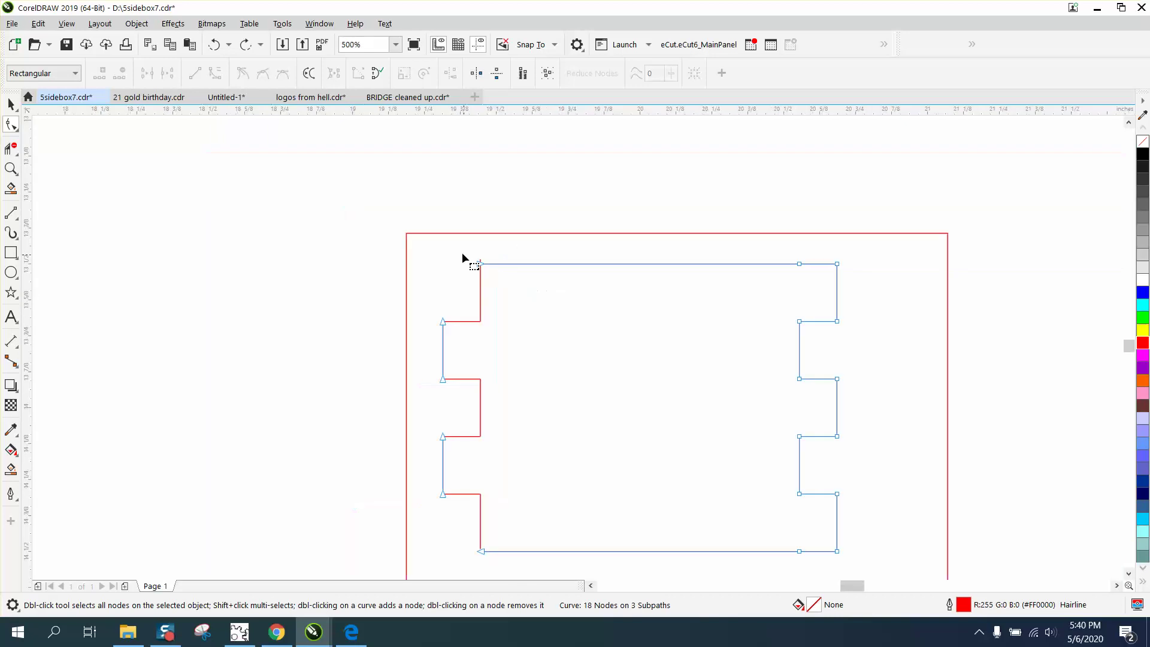
{"action": "left_click_drag", "start_coordinate": [429, 244], "coordinate": [508, 496]}
{"action": "left_click_drag", "start_coordinate": [850, 581], "coordinate": [880, 529]}
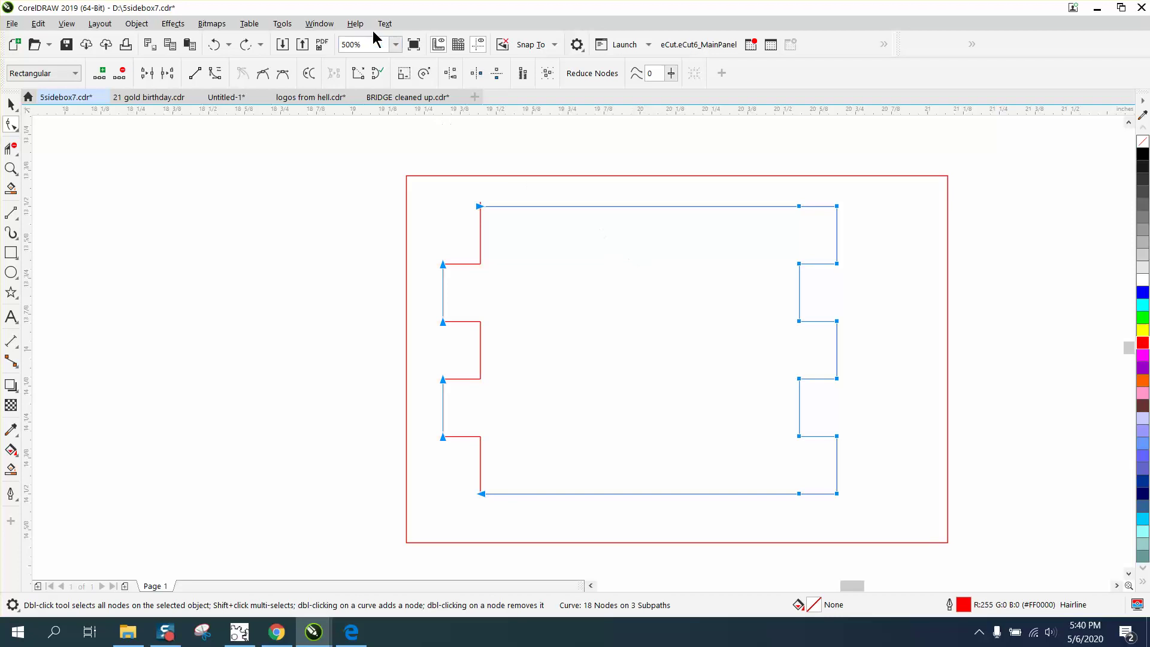
{"action": "left_click", "coordinate": [325, 25]}
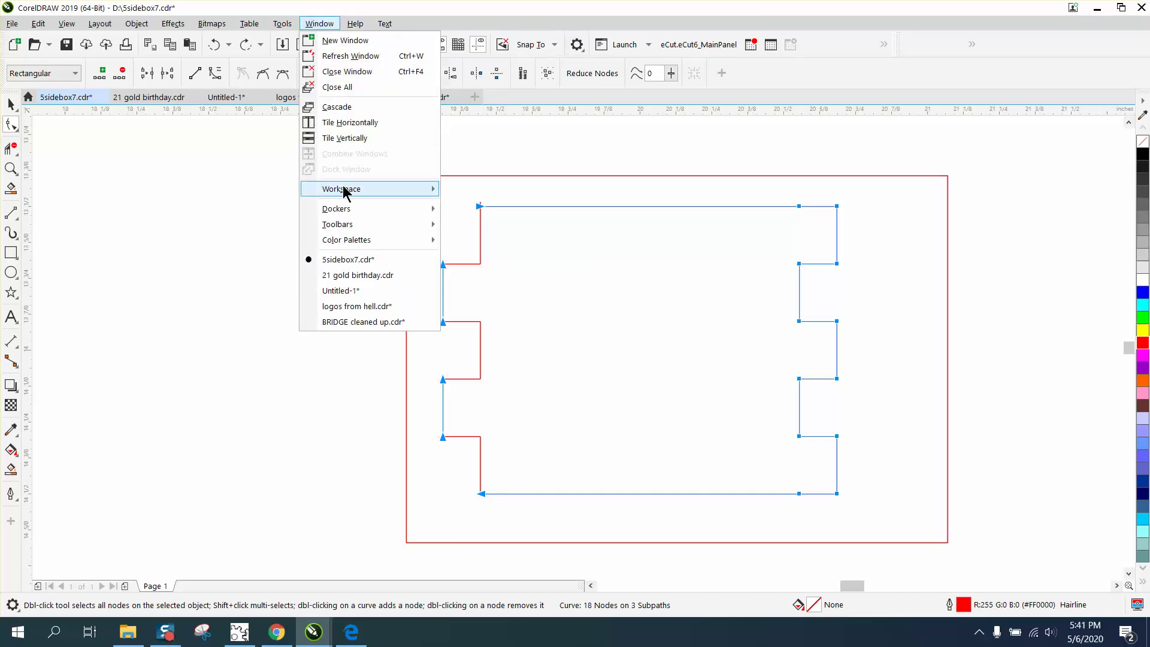
{"action": "mouse_move", "coordinate": [346, 213]}
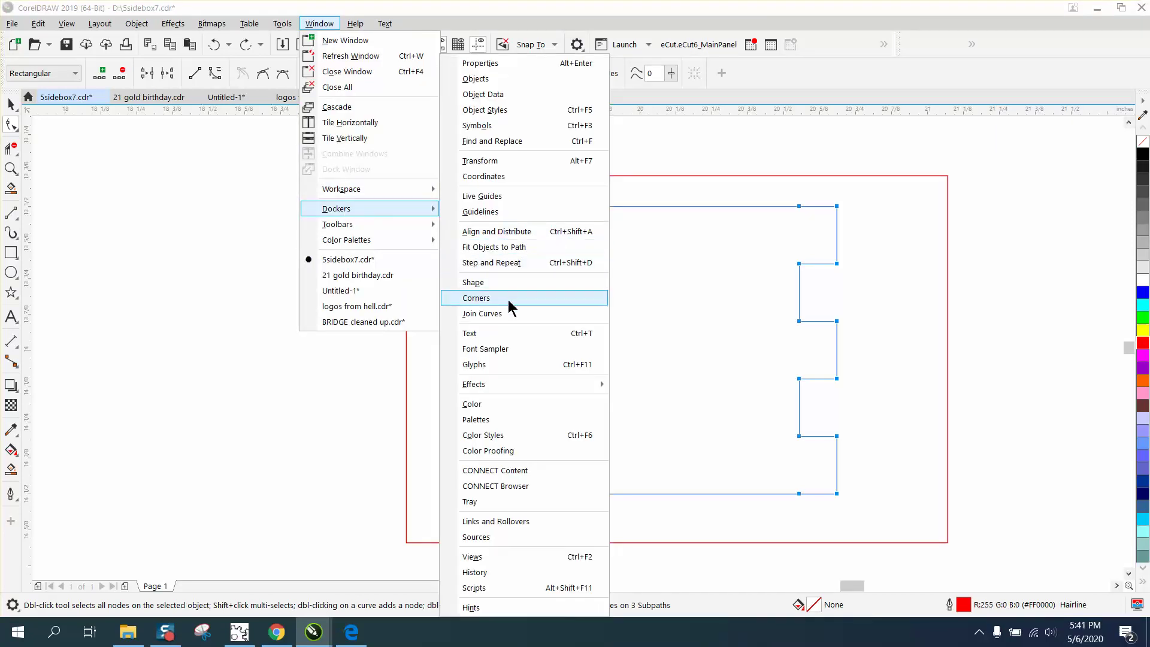
{"action": "left_click", "coordinate": [494, 314]}
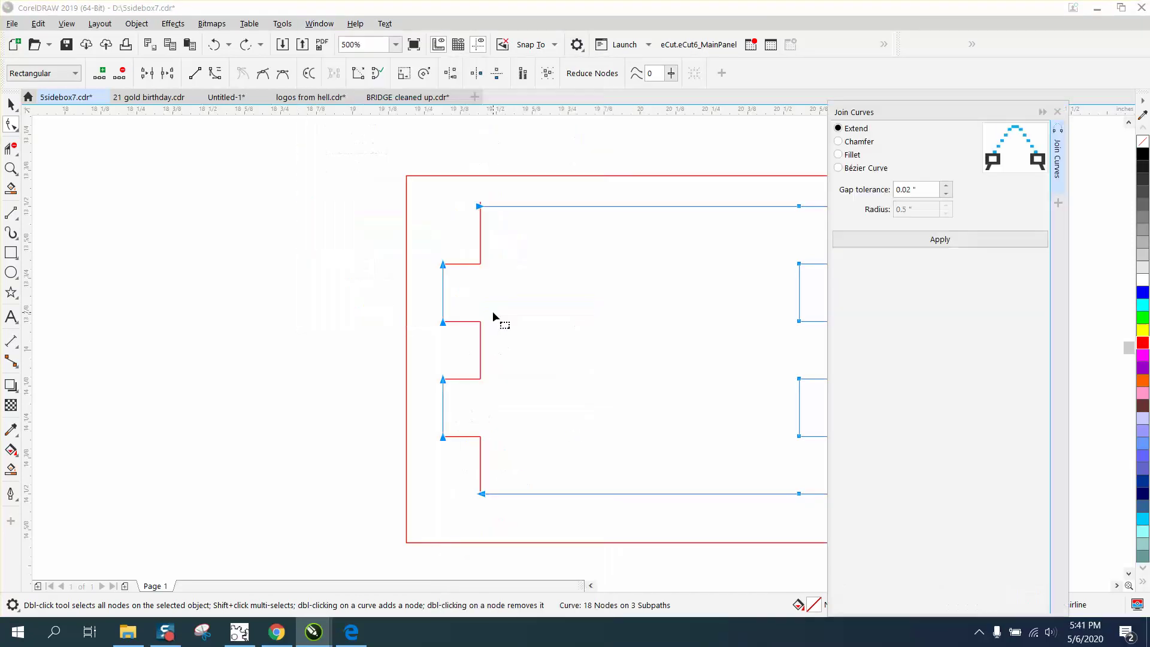
{"action": "left_click", "coordinate": [1057, 112]}
{"action": "left_click", "coordinate": [328, 25]}
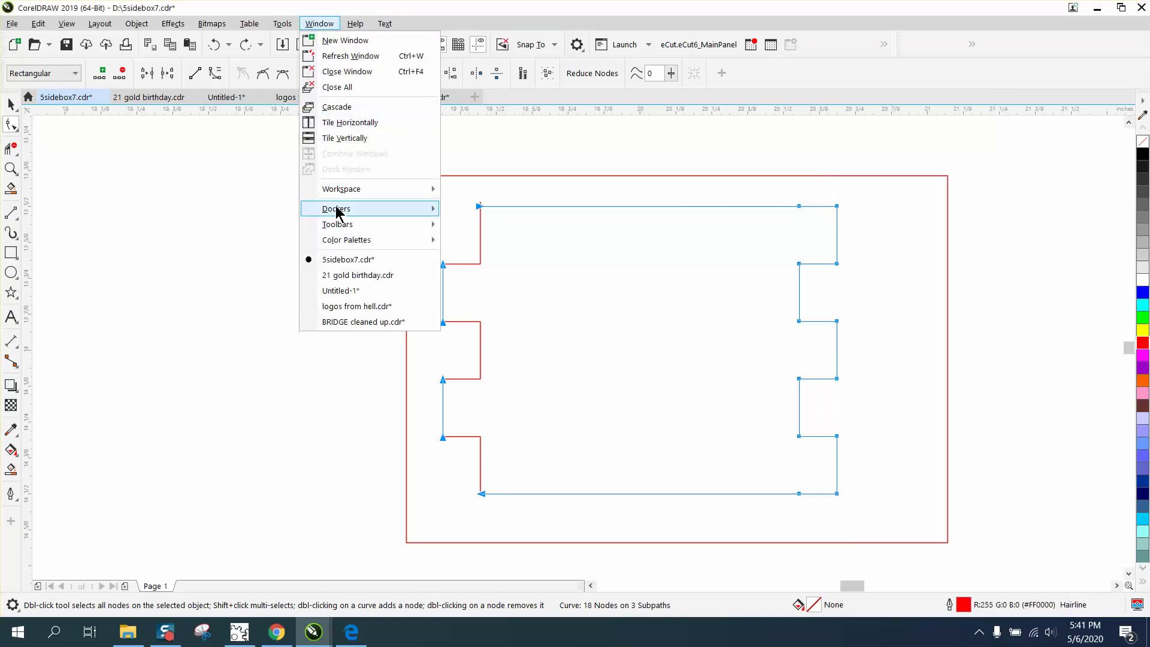
{"action": "mouse_move", "coordinate": [338, 210]}
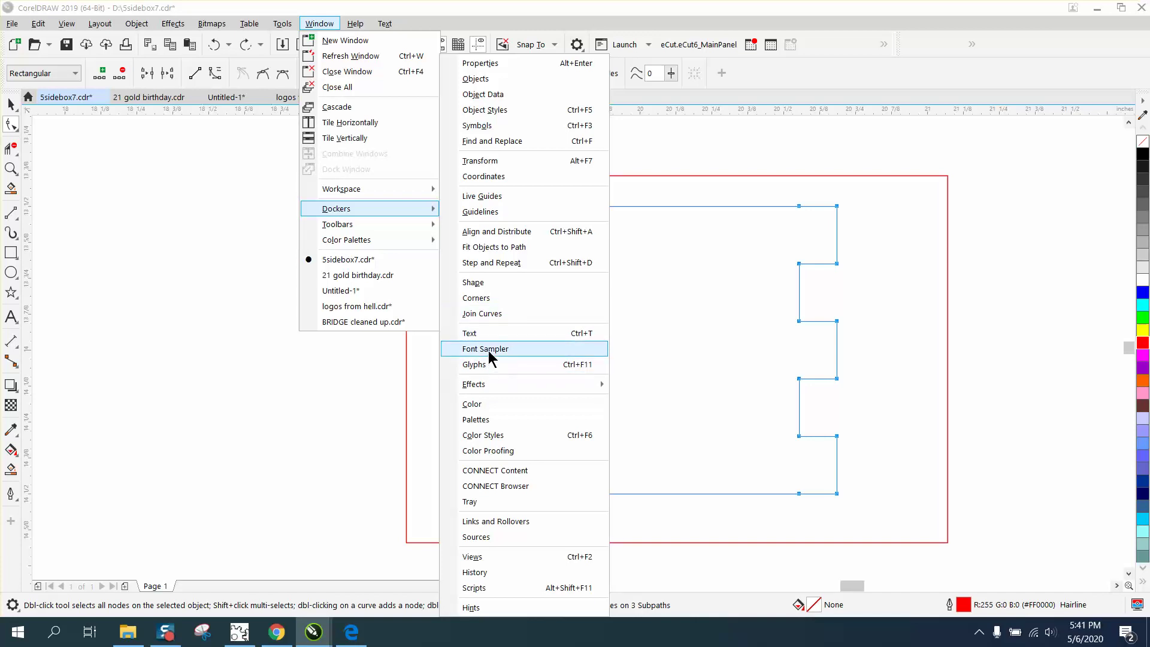
{"action": "left_click", "coordinate": [487, 312]}
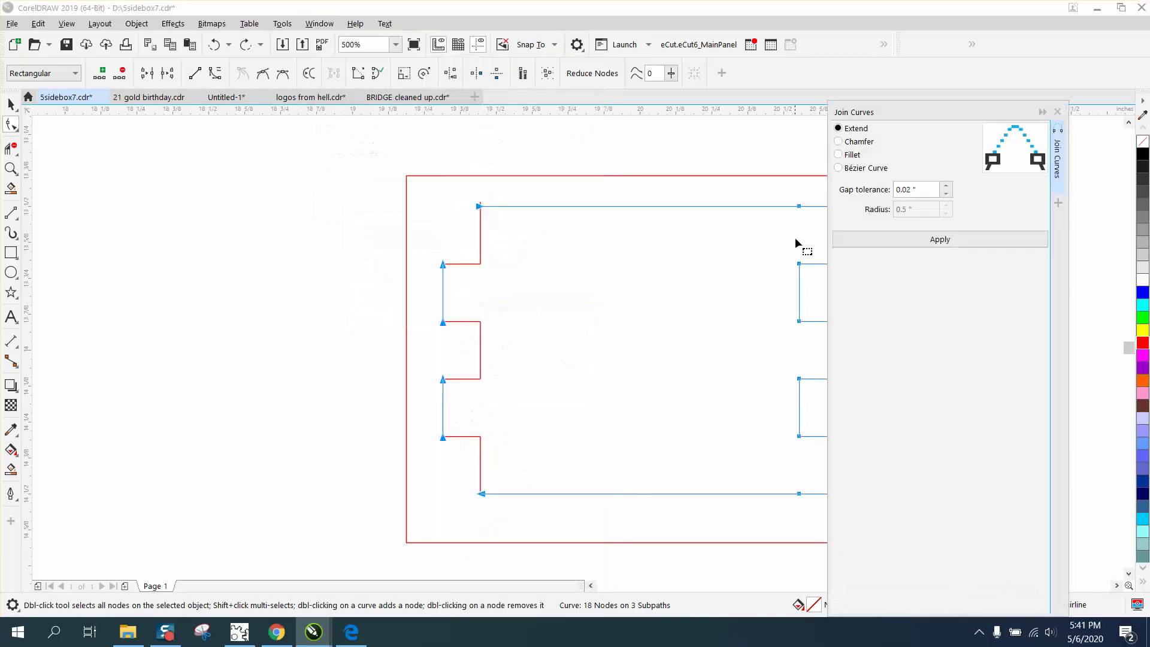
{"action": "key", "text": "Return"}
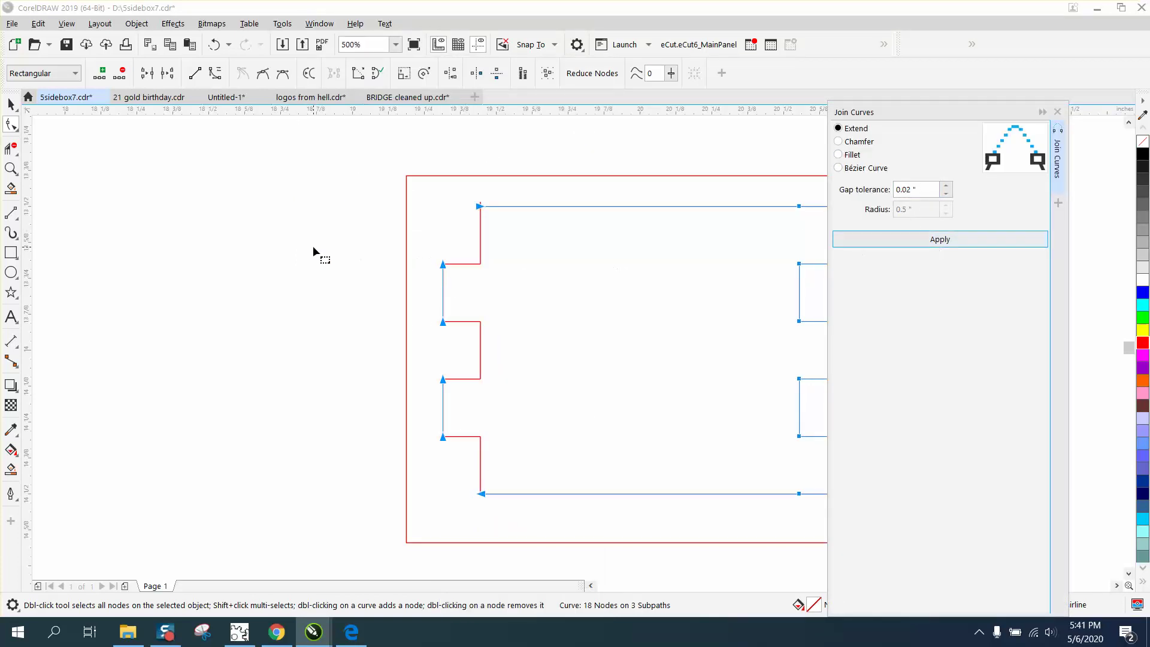
{"action": "scroll", "coordinate": [313, 245], "scroll_direction": "down", "scroll_amount": 2}
Close the Join Curves docker, test the tabbed outline with a black Smart Fill, then undo it.
{"action": "left_click", "coordinate": [1057, 111]}
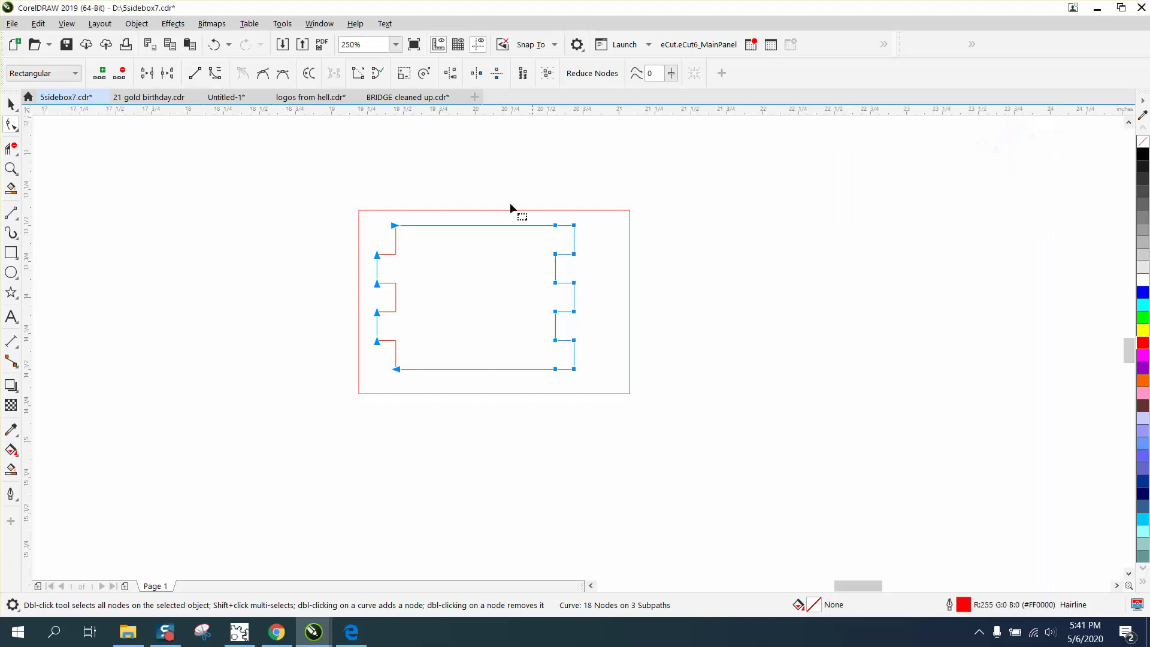
{"action": "left_click", "coordinate": [11, 469]}
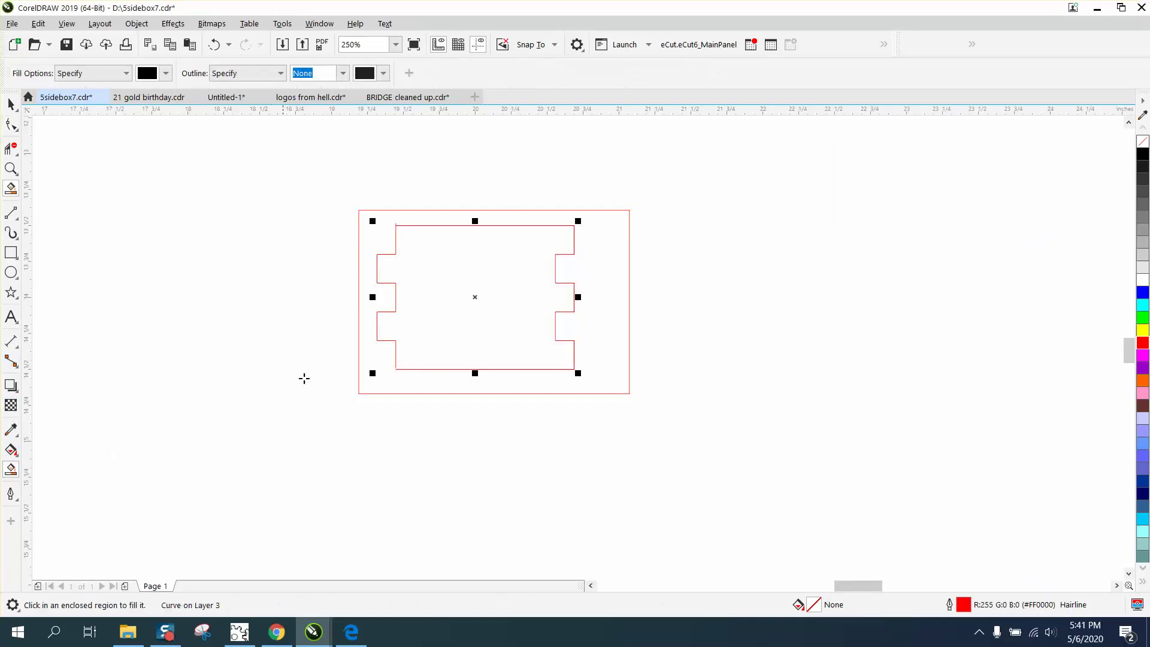
{"action": "left_click", "coordinate": [425, 326]}
{"action": "left_click", "coordinate": [216, 45]}
{"action": "left_click", "coordinate": [11, 148]}
Draw a near-vertical 2-point line across the panel, trial-fill right of it, then undo.
{"action": "left_click", "coordinate": [11, 213]}
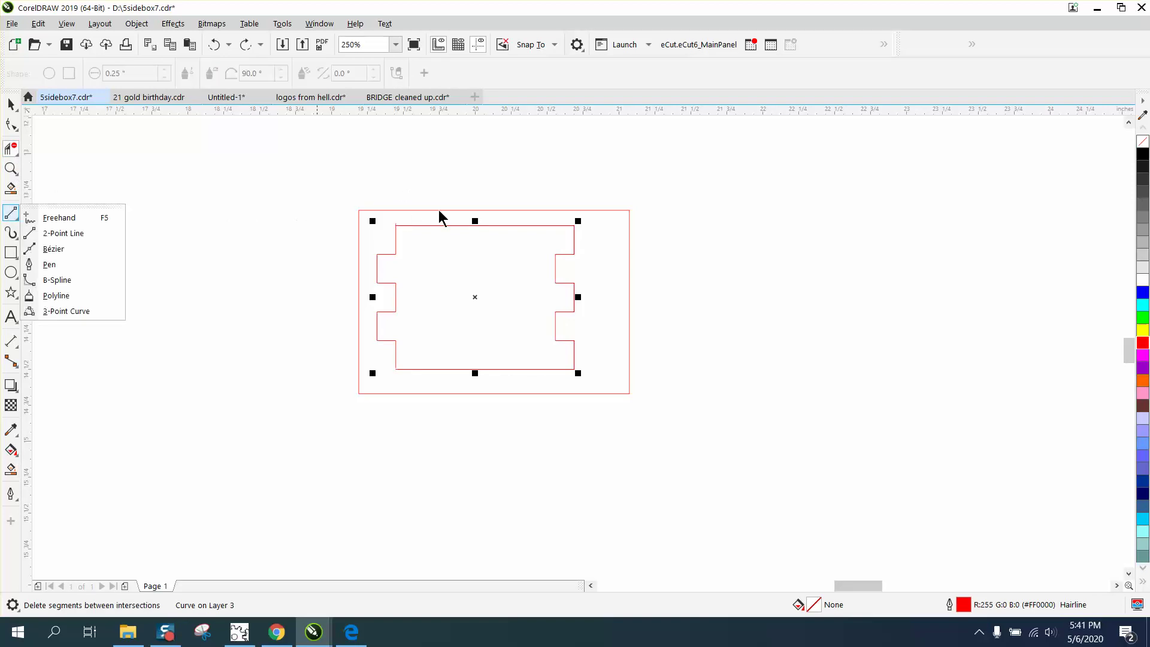
{"action": "left_click", "coordinate": [63, 233]}
{"action": "left_click_drag", "start_coordinate": [450, 206], "coordinate": [457, 375]}
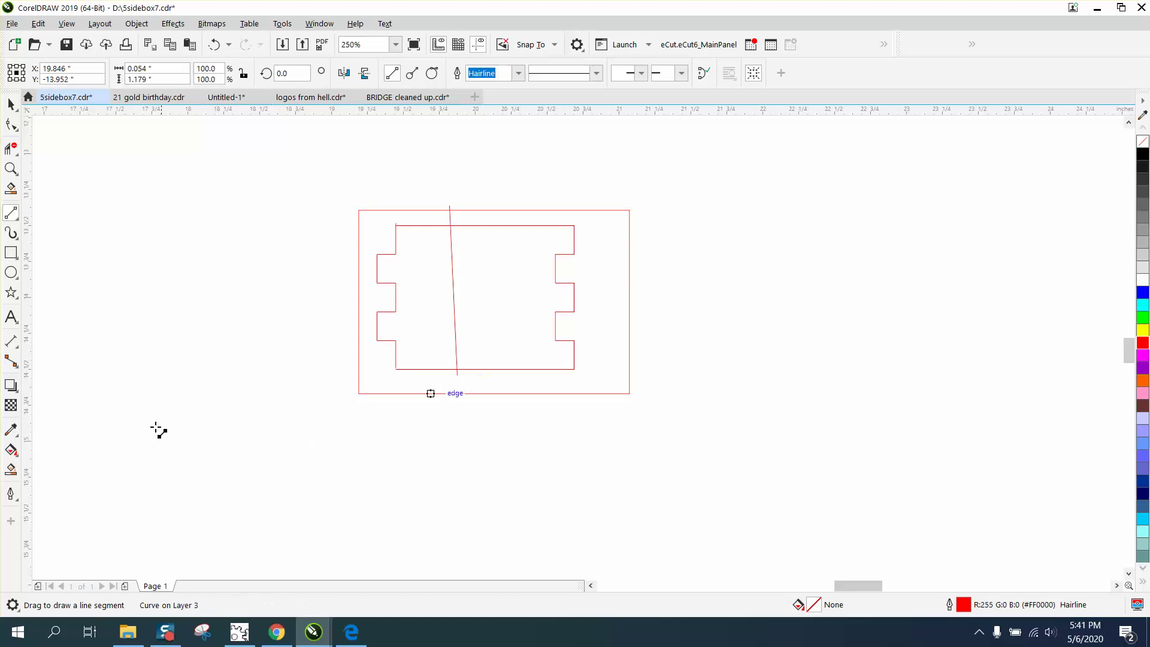
{"action": "left_click", "coordinate": [11, 469]}
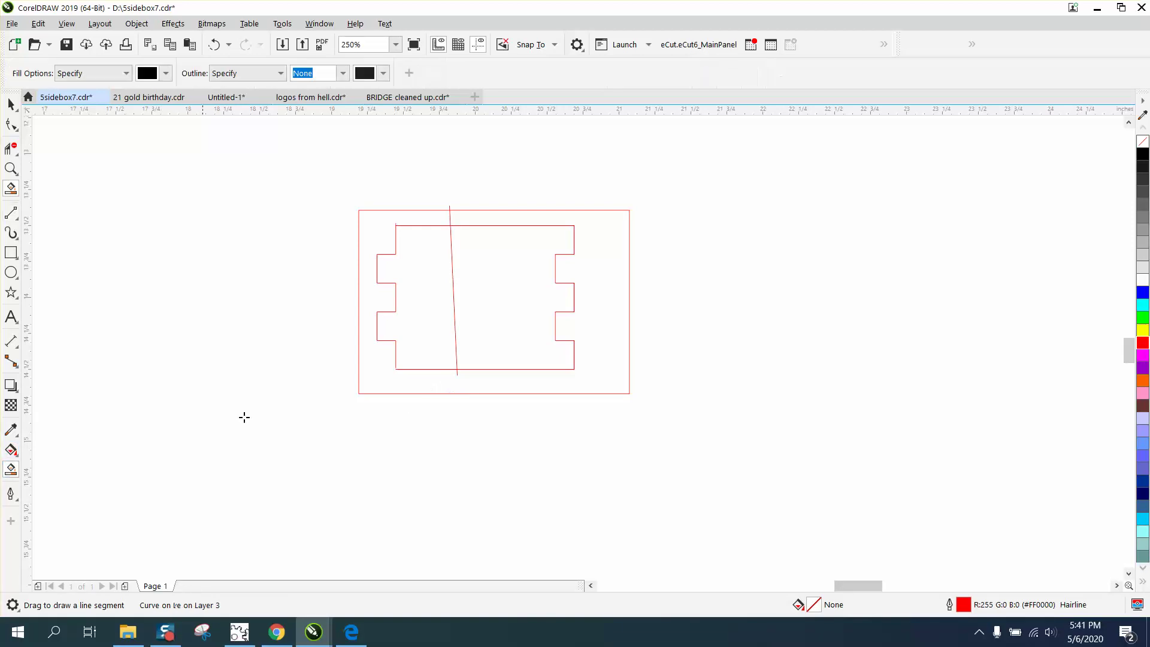
{"action": "left_click", "coordinate": [481, 324]}
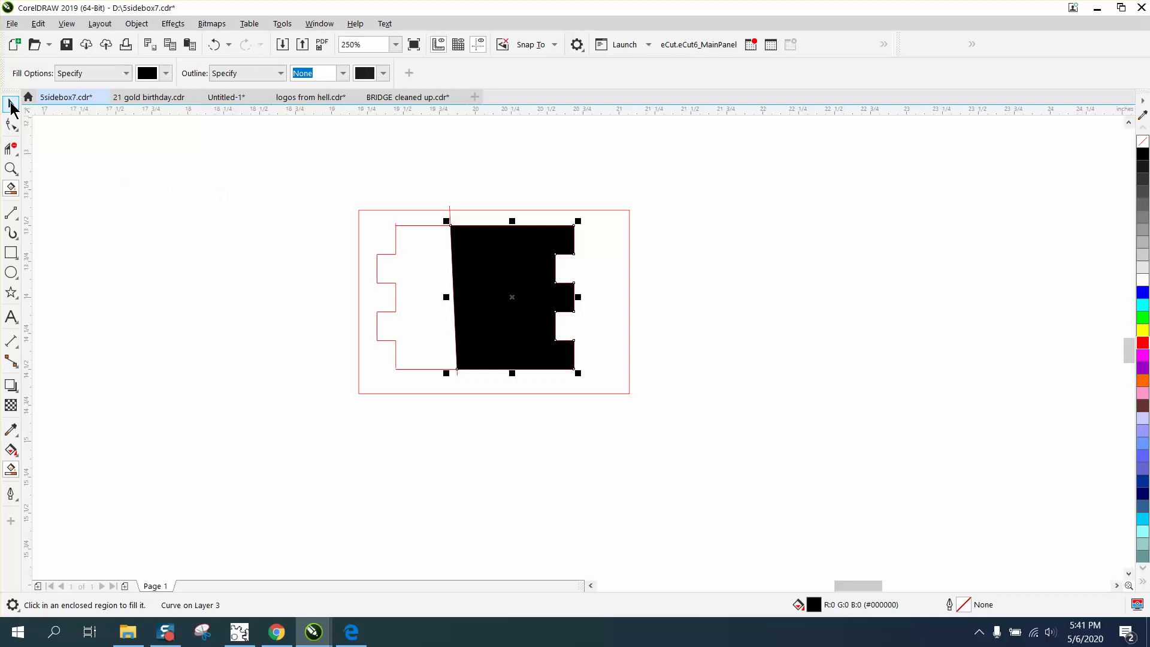
{"action": "left_click", "coordinate": [216, 45]}
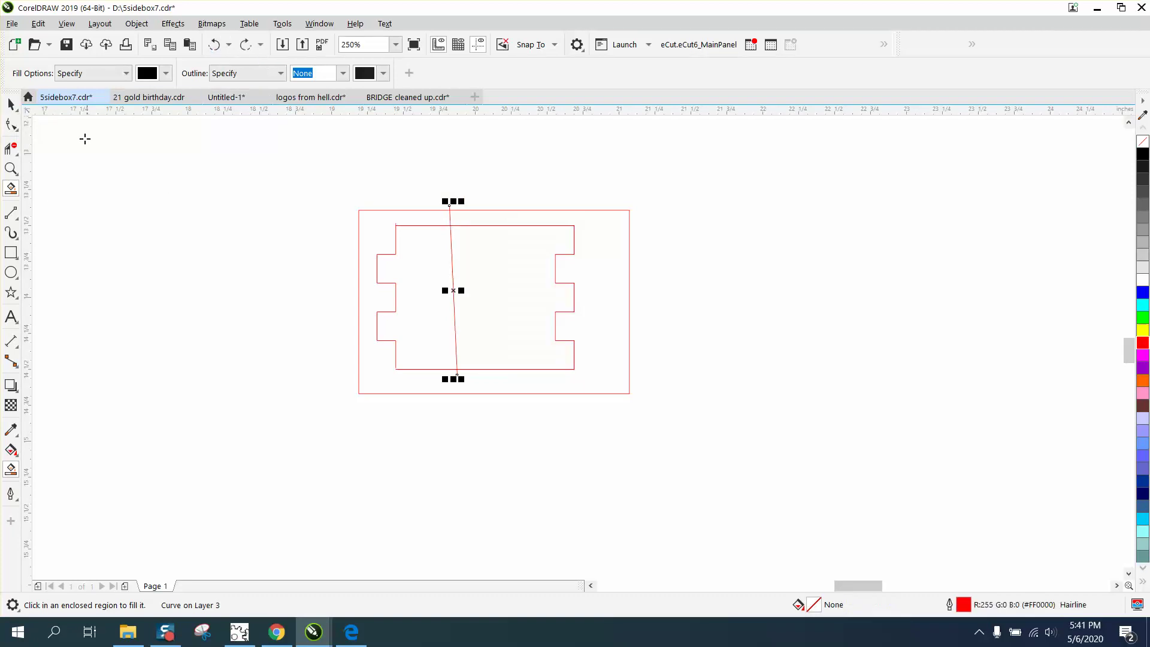
{"action": "left_click", "coordinate": [10, 169]}
Zoom into the line's top and move its top node onto the panel edge.
{"action": "left_click_drag", "start_coordinate": [405, 198], "coordinate": [472, 252]}
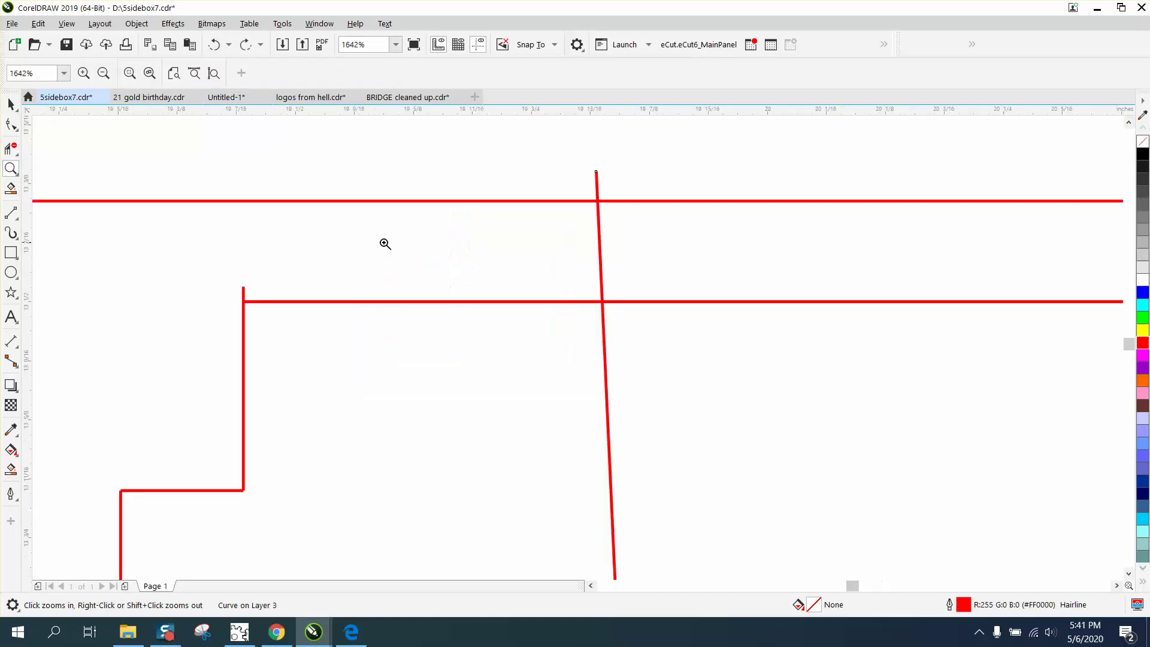
{"action": "left_click_drag", "start_coordinate": [217, 249], "coordinate": [251, 309]}
{"action": "left_click", "coordinate": [11, 125]}
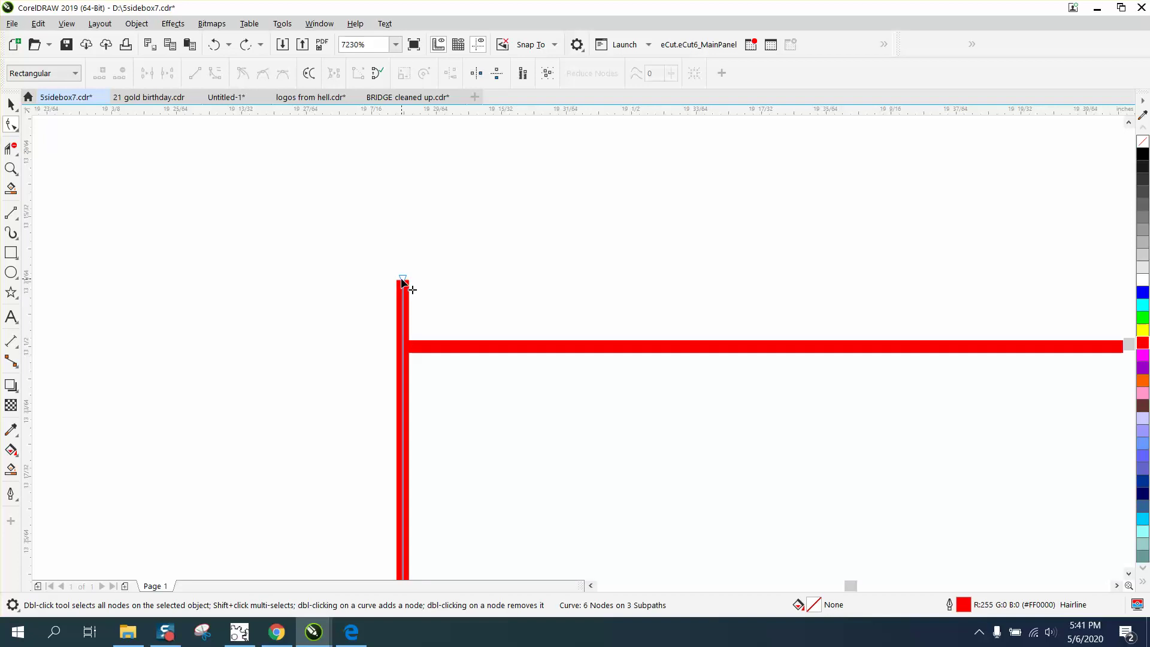
{"action": "left_click_drag", "start_coordinate": [403, 282], "coordinate": [406, 347]}
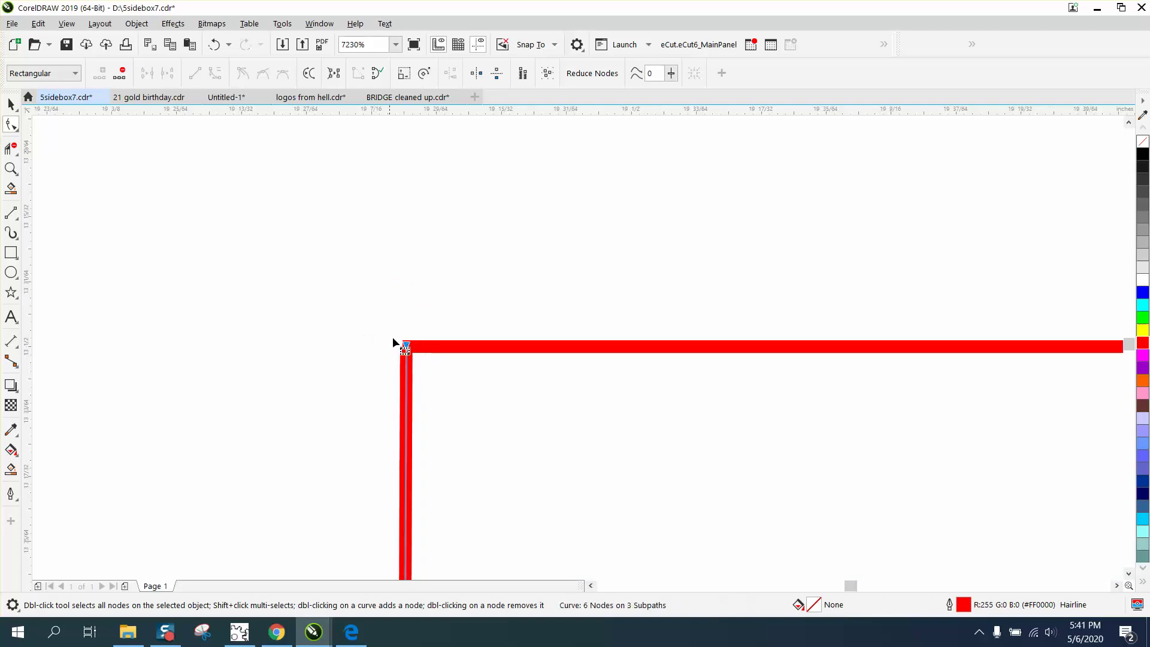
Join the vertical line and top line with Join Curves (Extend, 0.02" tolerance).
{"action": "left_click", "coordinate": [460, 350], "text": "shift"}
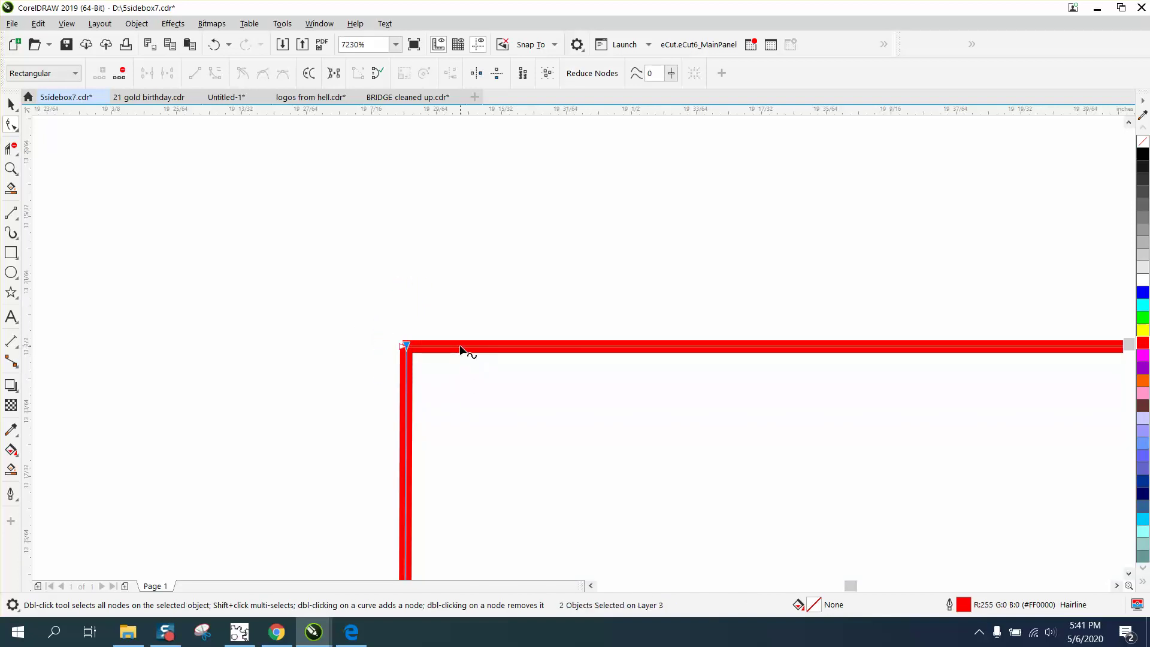
{"action": "left_click", "coordinate": [327, 26]}
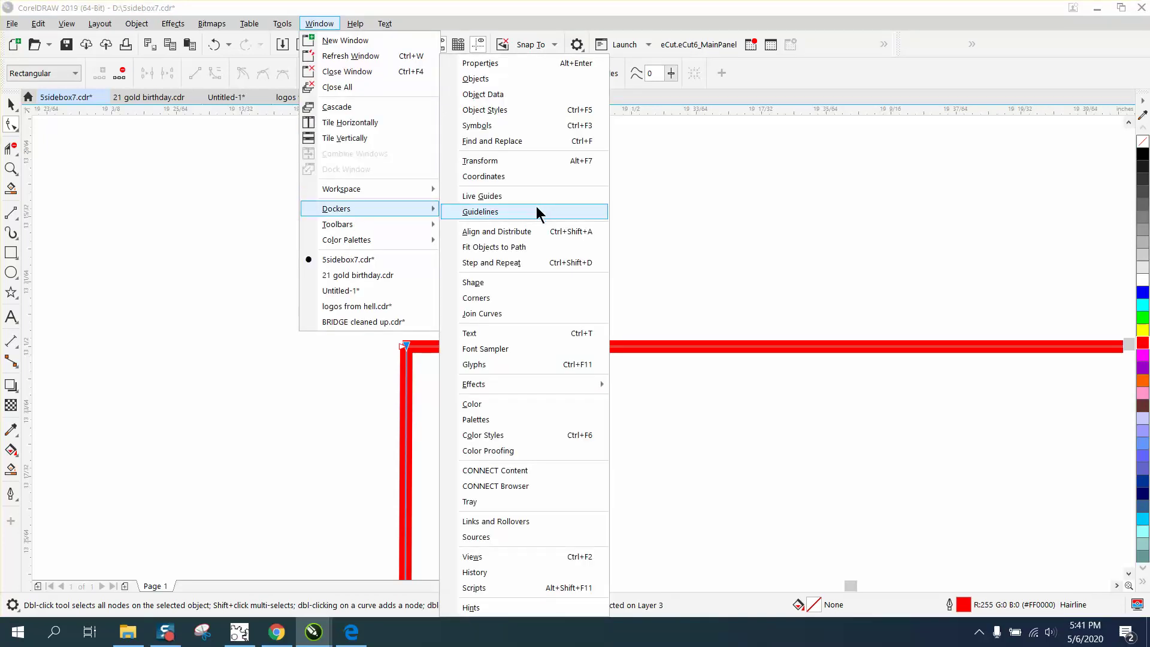
{"action": "left_click", "coordinate": [495, 314]}
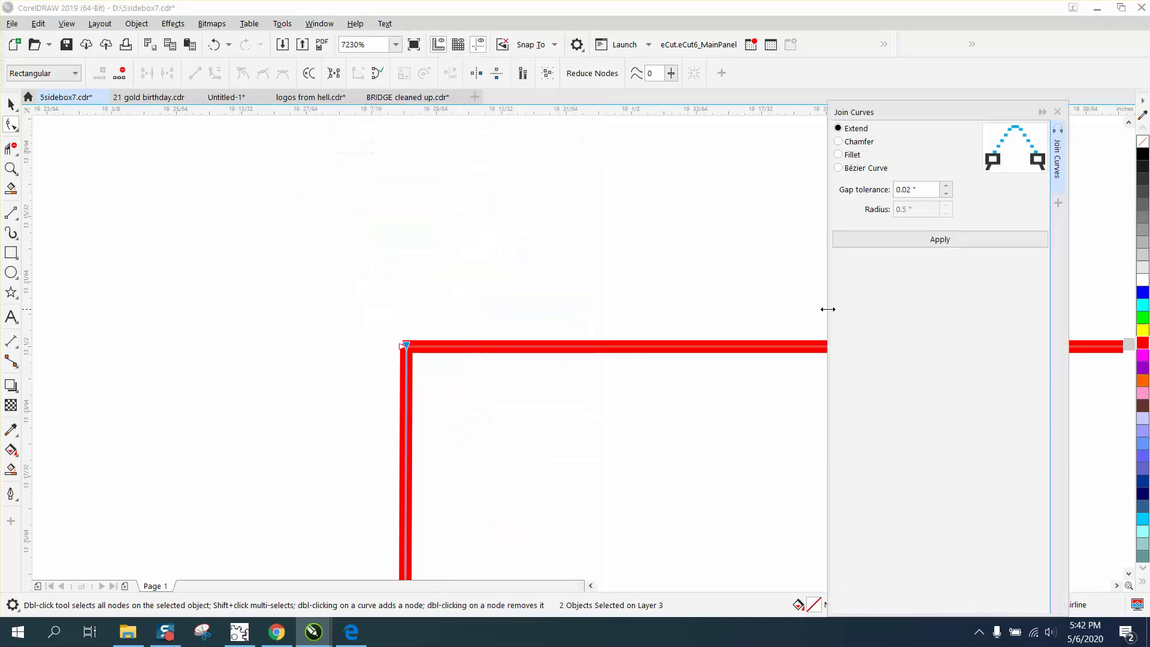
{"action": "left_click", "coordinate": [943, 244]}
{"action": "left_click", "coordinate": [934, 240]}
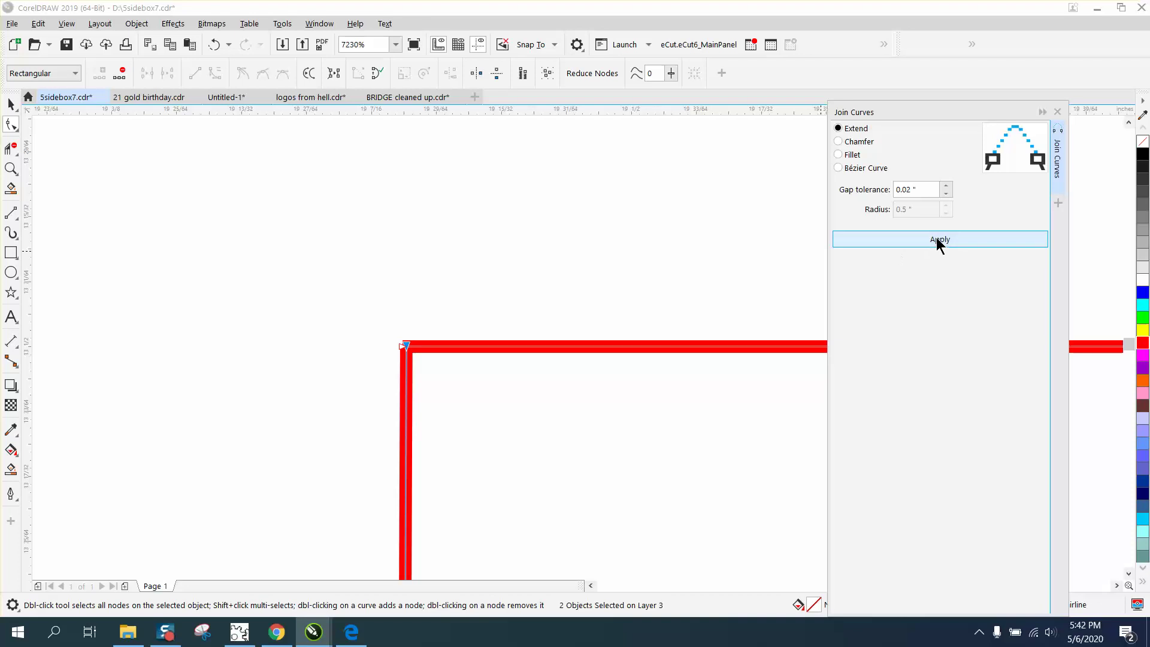
{"action": "scroll", "coordinate": [363, 243], "scroll_direction": "down", "scroll_amount": 2}
{"action": "scroll", "coordinate": [365, 240], "scroll_direction": "down", "scroll_amount": 2}
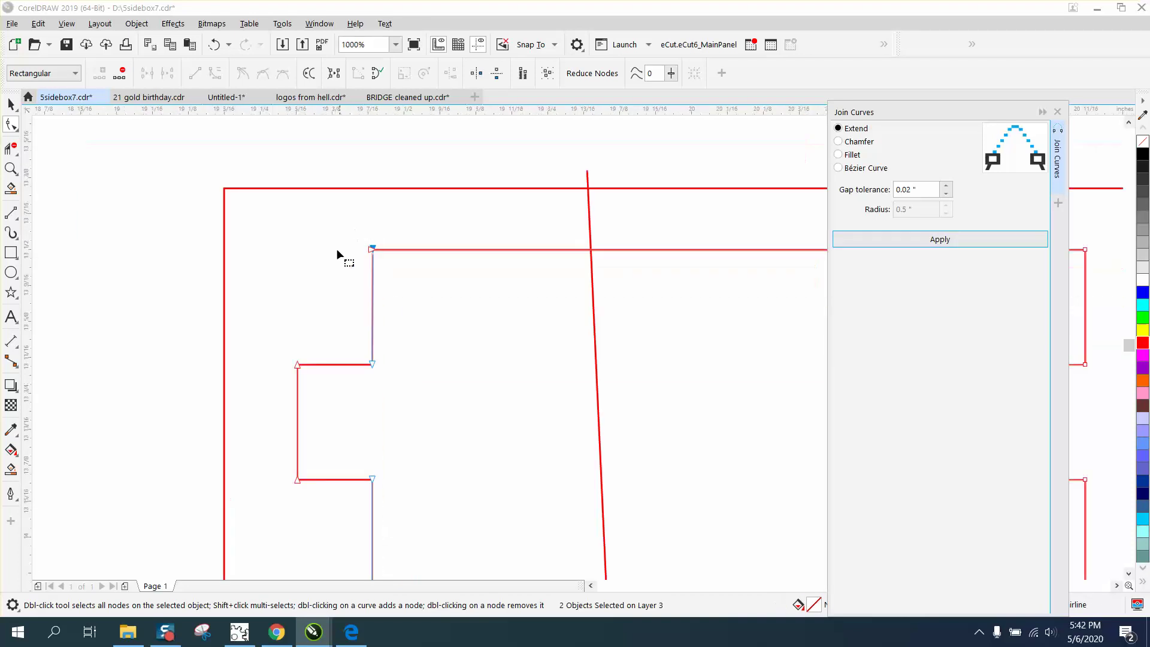
{"action": "left_click", "coordinate": [11, 469]}
Trial-fill the area between the outlines black, then undo it.
{"action": "left_click", "coordinate": [408, 444]}
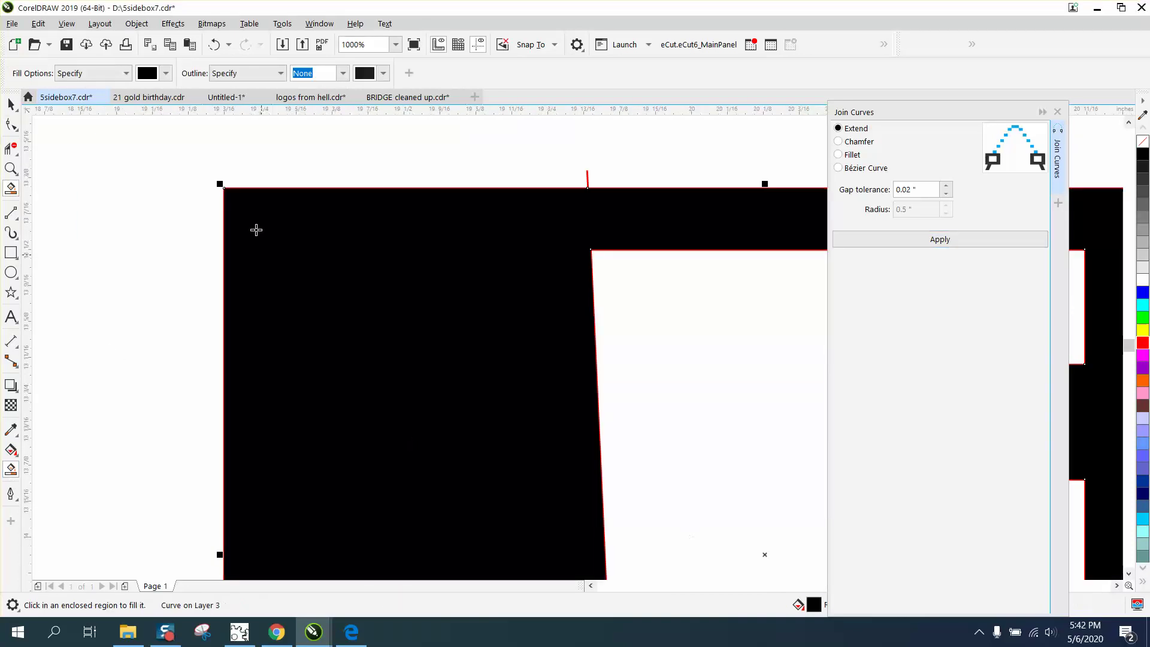
{"action": "left_click", "coordinate": [219, 51]}
{"action": "scroll", "coordinate": [204, 127], "scroll_direction": "down", "scroll_amount": 2}
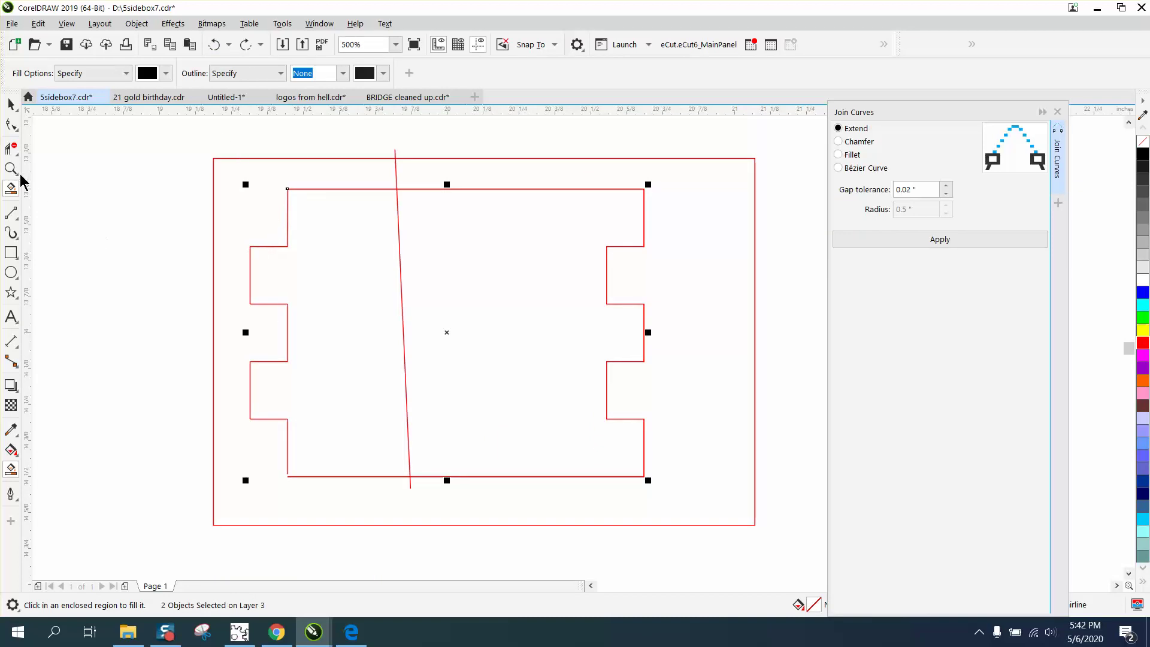
Draw two near-horizontal 2-point lines across the upper and lower left tabs.
{"action": "left_click", "coordinate": [10, 213]}
{"action": "left_click_drag", "start_coordinate": [200, 275], "coordinate": [448, 289]}
{"action": "left_click_drag", "start_coordinate": [226, 400], "coordinate": [422, 395]}
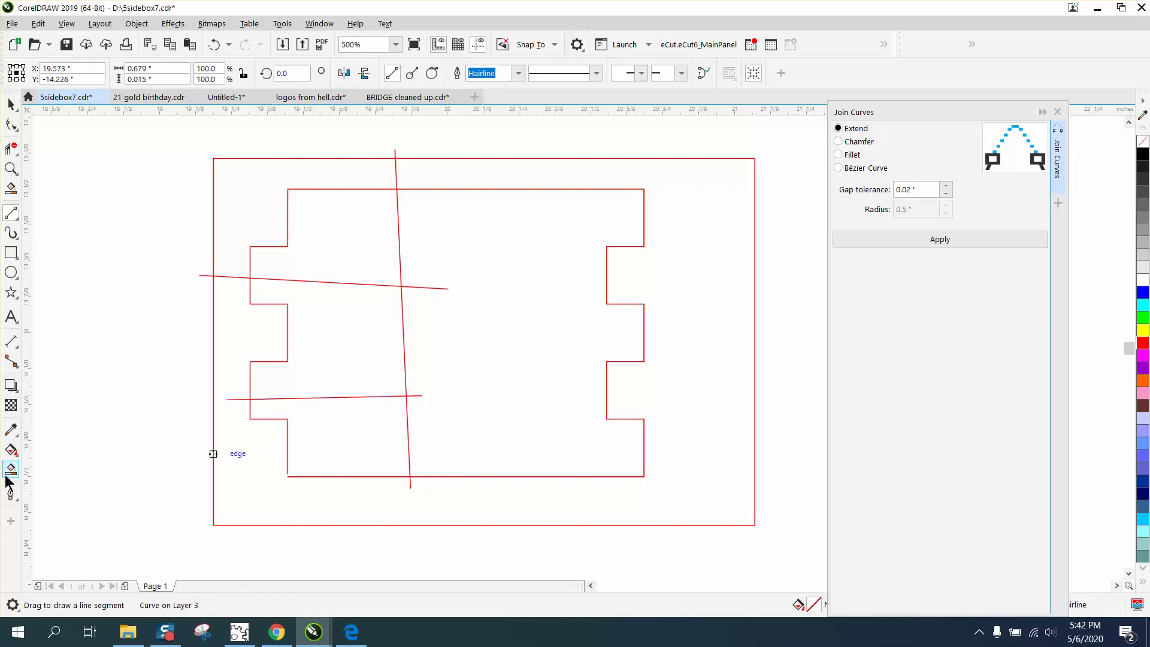
{"action": "left_click", "coordinate": [317, 451]}
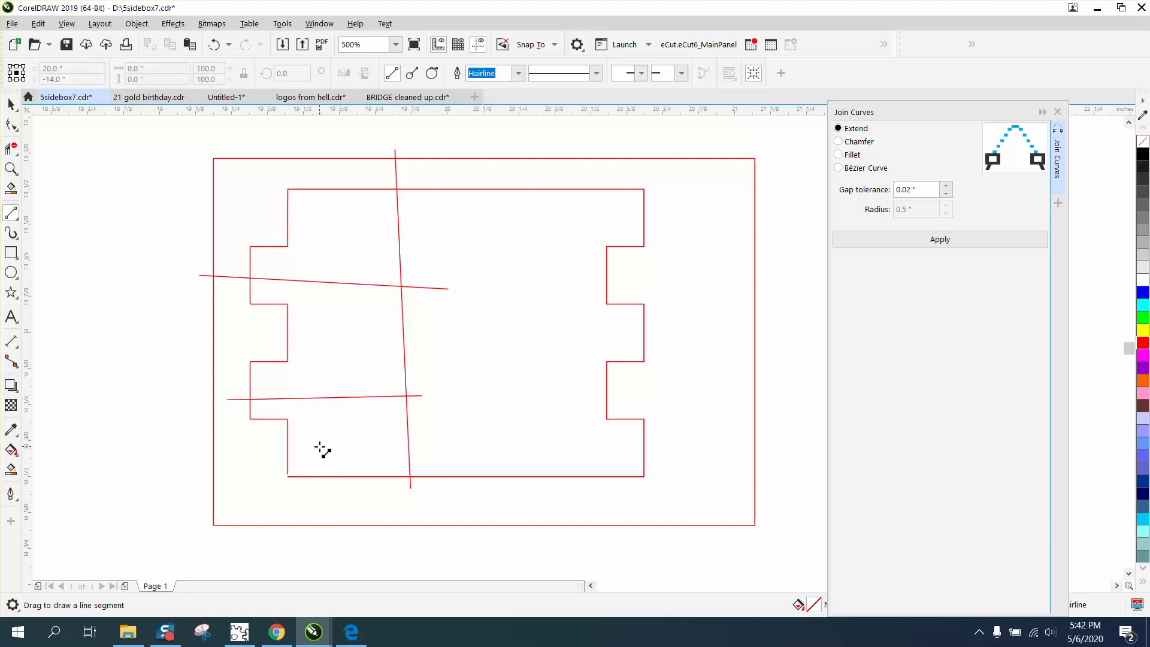
Trial-fill the regions around the new lines black, then undo all the fills.
{"action": "left_click", "coordinate": [10, 469]}
{"action": "left_click", "coordinate": [359, 452]}
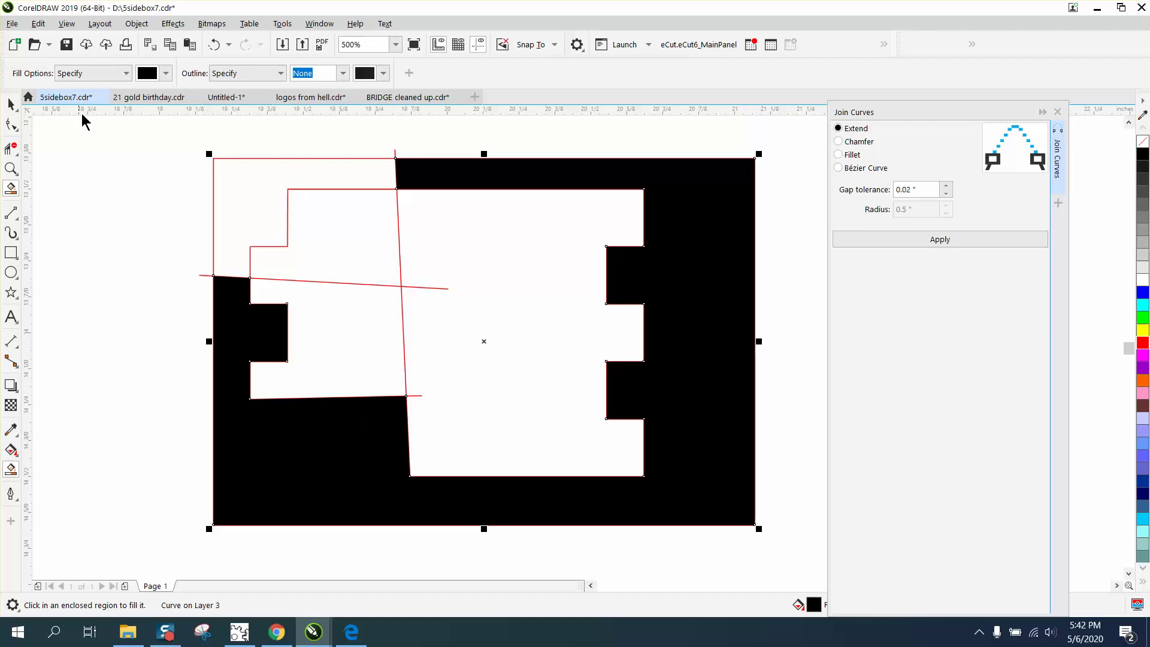
{"action": "left_click", "coordinate": [214, 45]}
{"action": "left_click", "coordinate": [352, 216]}
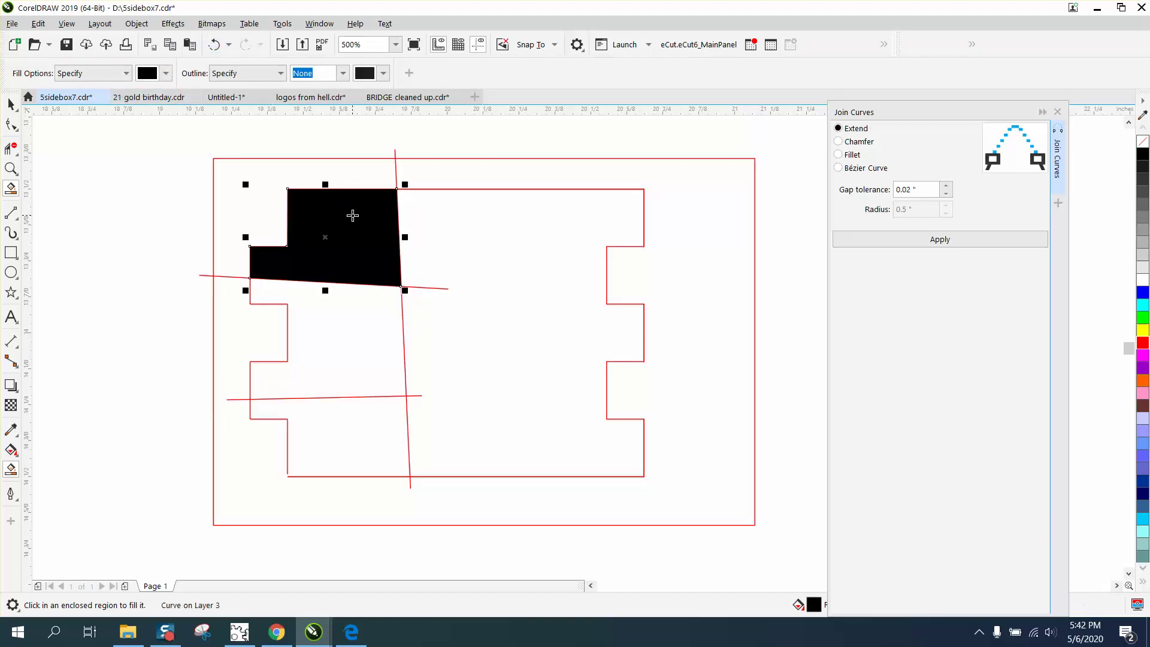
{"action": "left_click", "coordinate": [342, 322]}
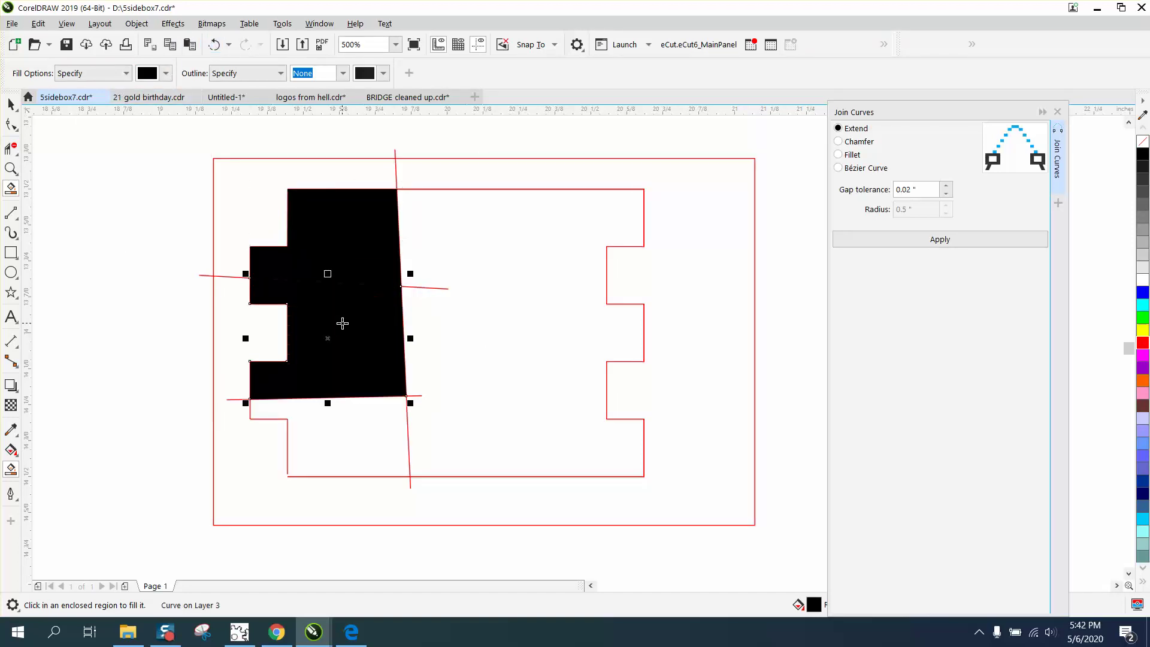
{"action": "left_click", "coordinate": [214, 45]}
{"action": "left_click", "coordinate": [214, 45]}
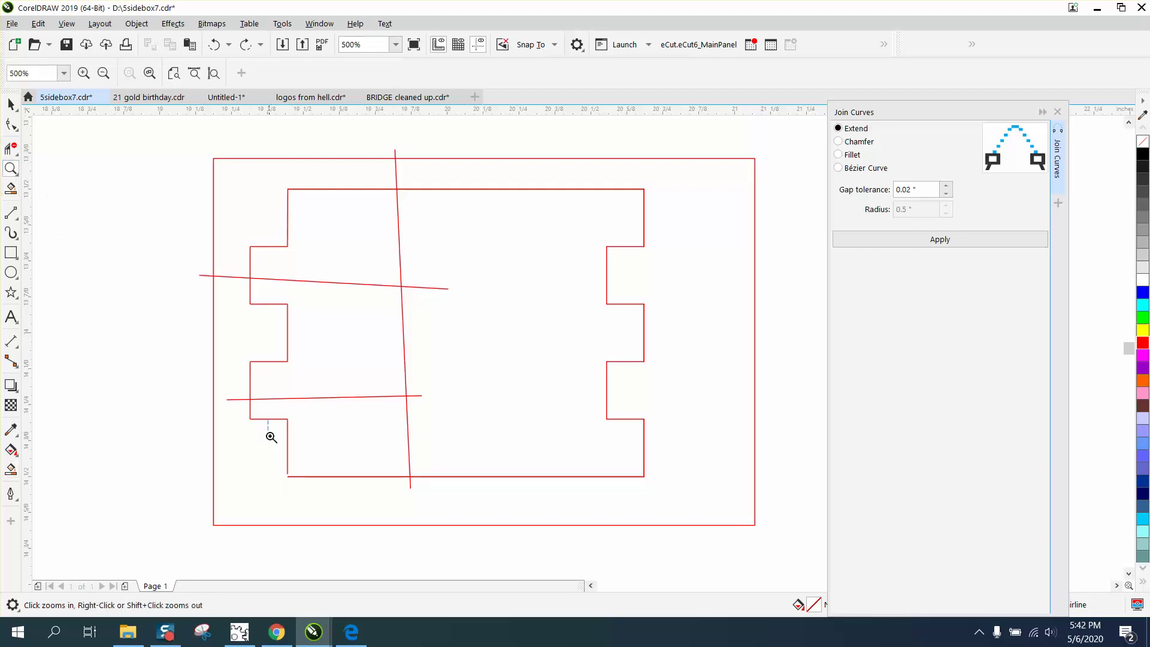
Inspect the red tab outline's nodes with the Shape tool at the lower-left corner.
{"action": "left_click_drag", "start_coordinate": [270, 436], "coordinate": [343, 480]}
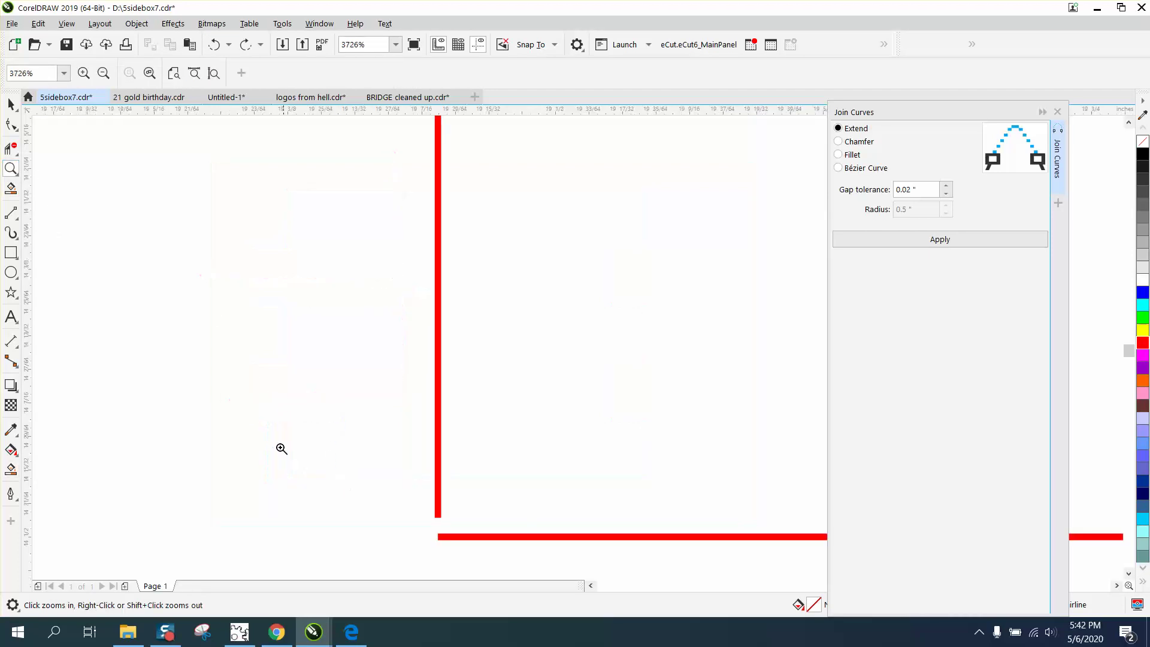
{"action": "left_click", "coordinate": [17, 133]}
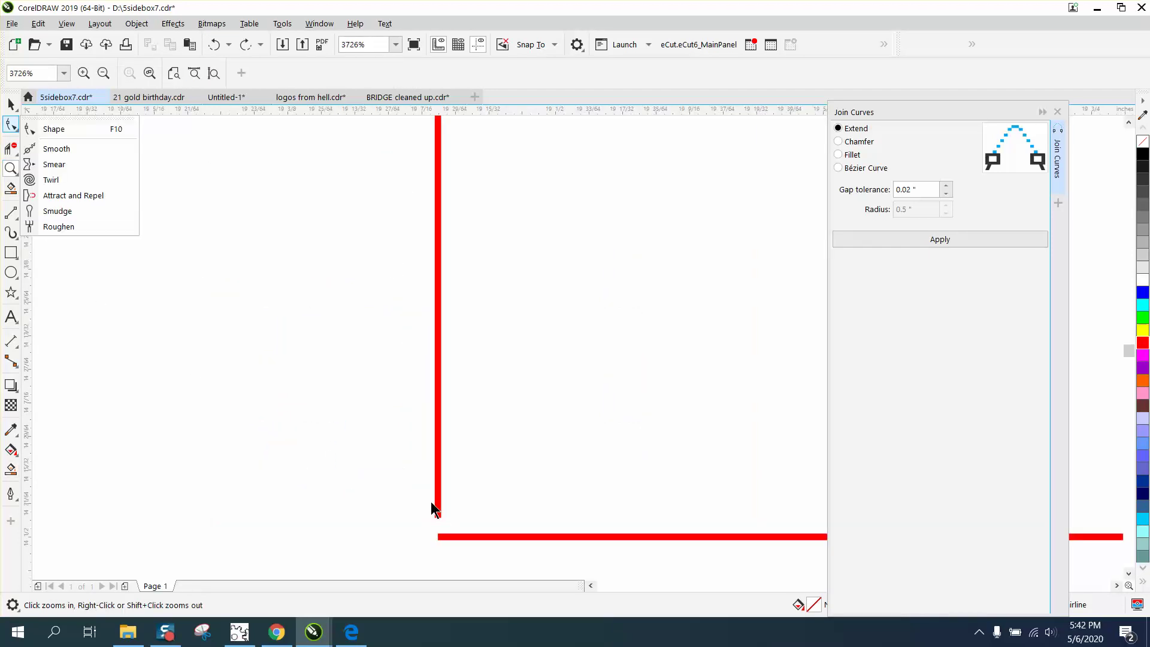
{"action": "left_click", "coordinate": [17, 129]}
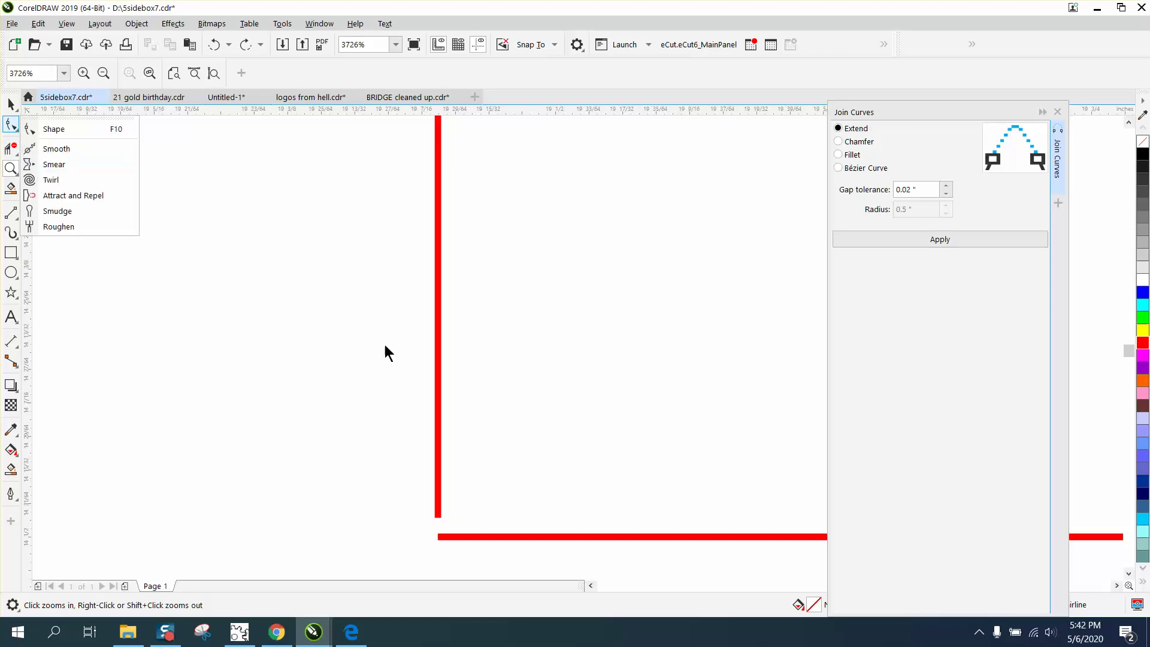
{"action": "left_click", "coordinate": [70, 131]}
{"action": "left_click", "coordinate": [442, 516]}
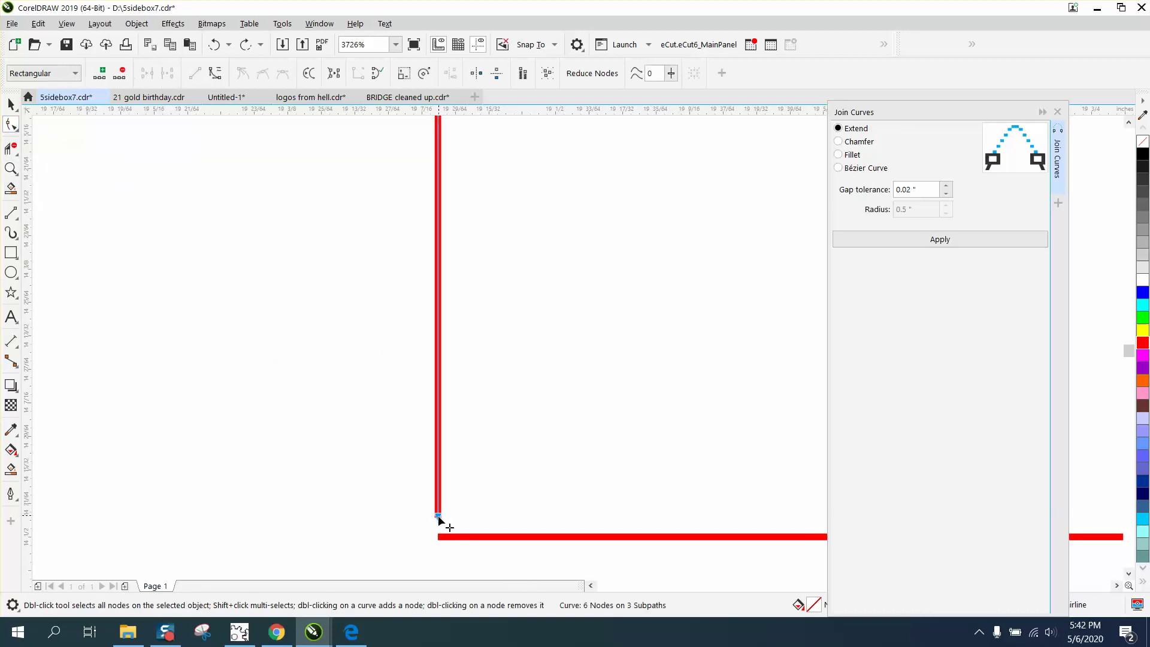
{"action": "scroll", "coordinate": [257, 468], "scroll_direction": "down", "scroll_amount": 3}
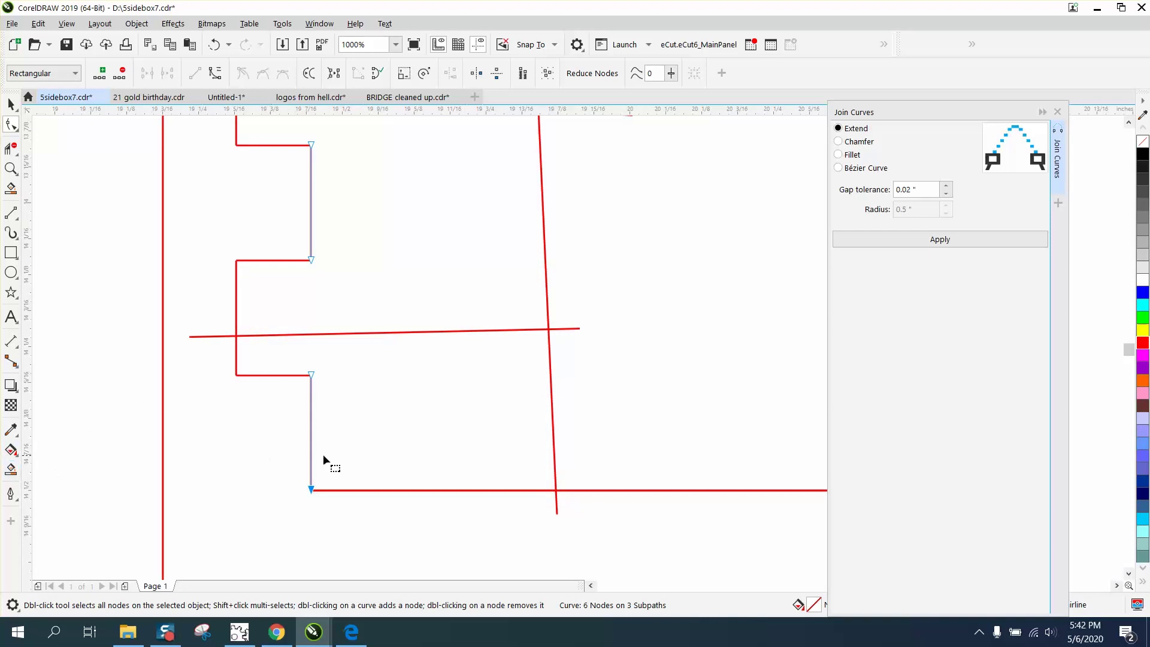
{"action": "left_click", "coordinate": [348, 455]}
Test-fill a region, remove that fill, and delete the two stray crossing lines.
{"action": "left_click", "coordinate": [10, 469]}
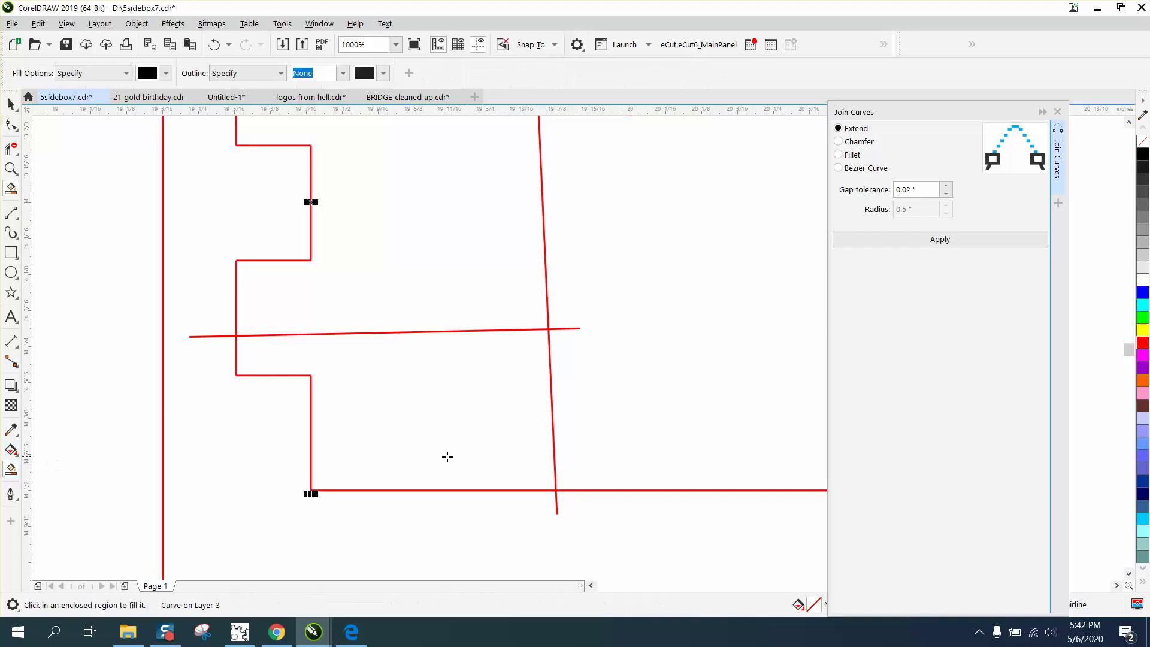
{"action": "left_click", "coordinate": [446, 455]}
{"action": "key", "text": "Delete"}
{"action": "left_click", "coordinate": [12, 105]}
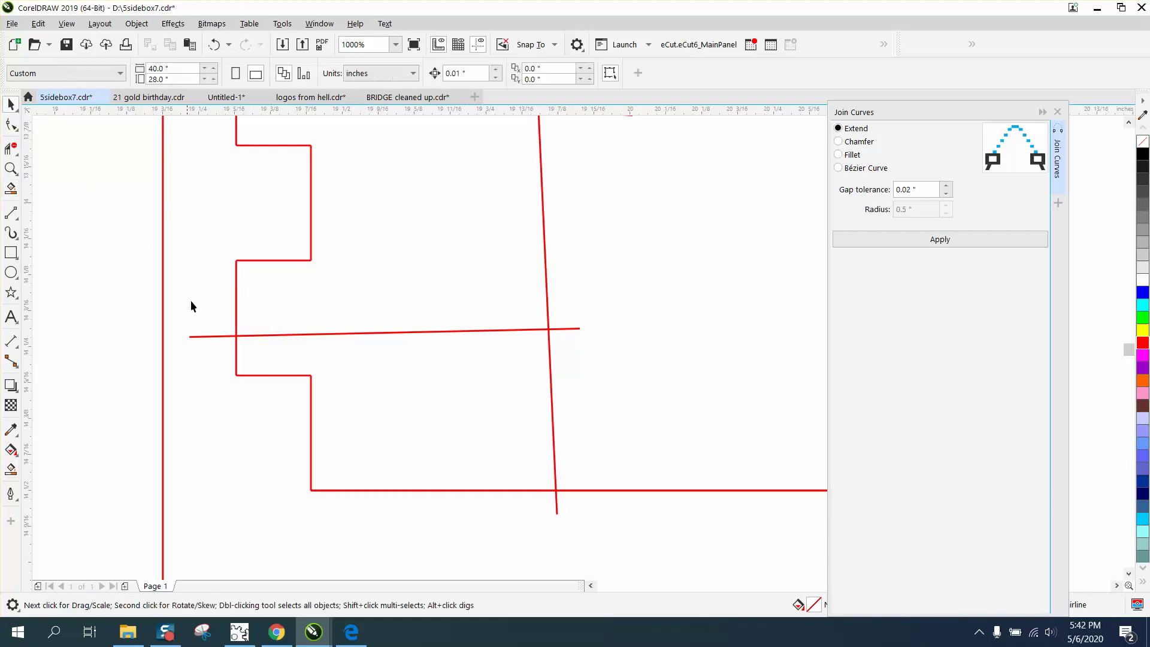
{"action": "left_click", "coordinate": [214, 333]}
{"action": "key", "text": "Delete"}
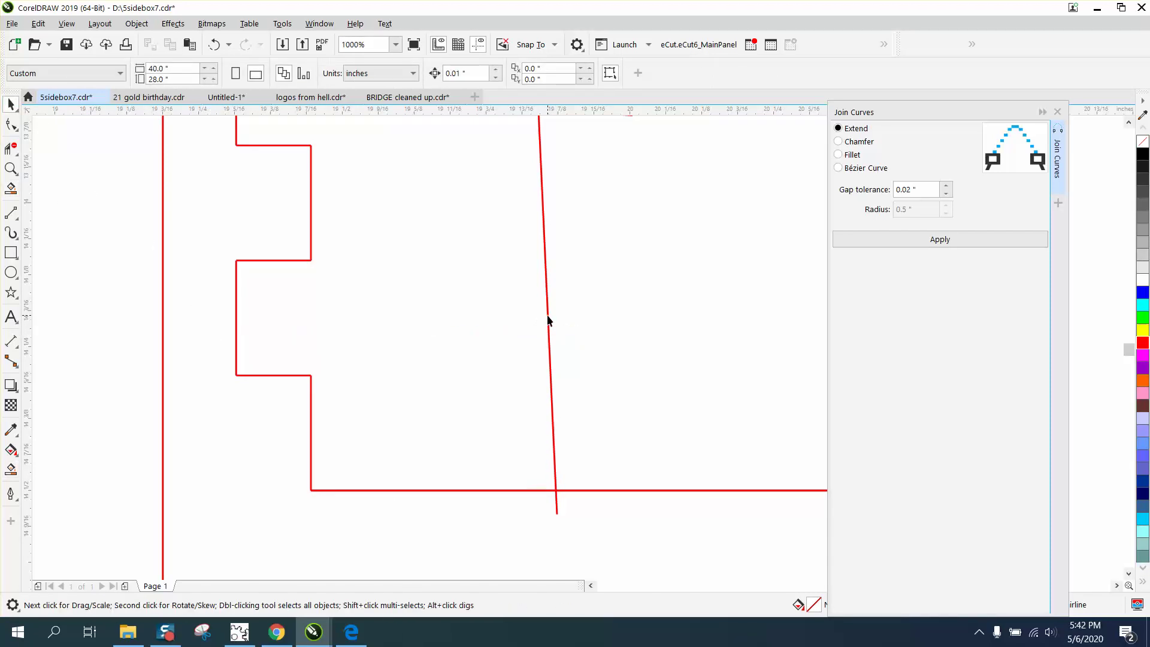
{"action": "scroll", "coordinate": [551, 333], "scroll_direction": "down", "scroll_amount": 2}
{"action": "left_click", "coordinate": [532, 220]}
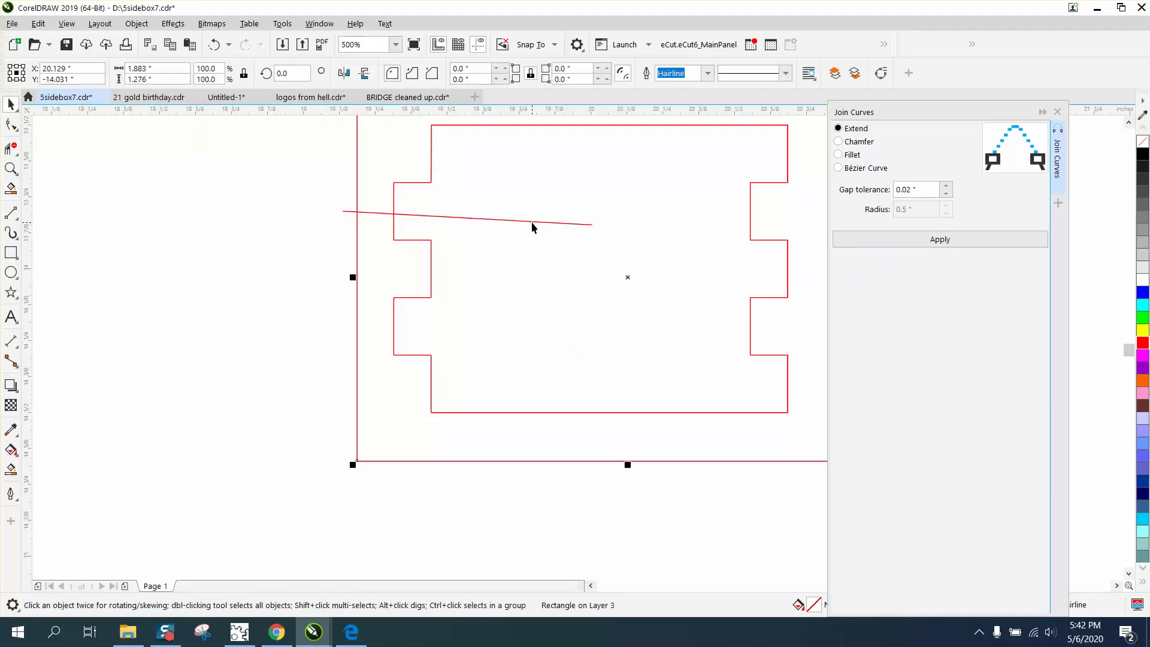
{"action": "key", "text": "Delete"}
Smart Fill the closed tabbed panel black and move the new shape to the left.
{"action": "left_click", "coordinate": [12, 470]}
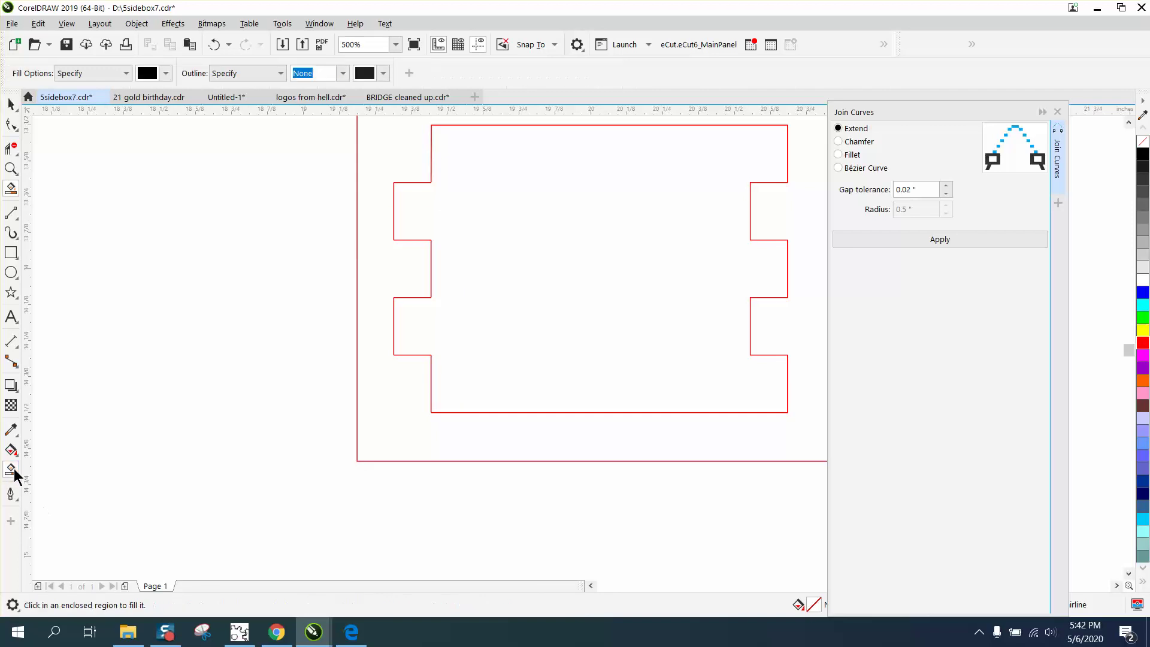
{"action": "left_click", "coordinate": [587, 365]}
{"action": "scroll", "coordinate": [590, 367], "scroll_direction": "down", "scroll_amount": 4}
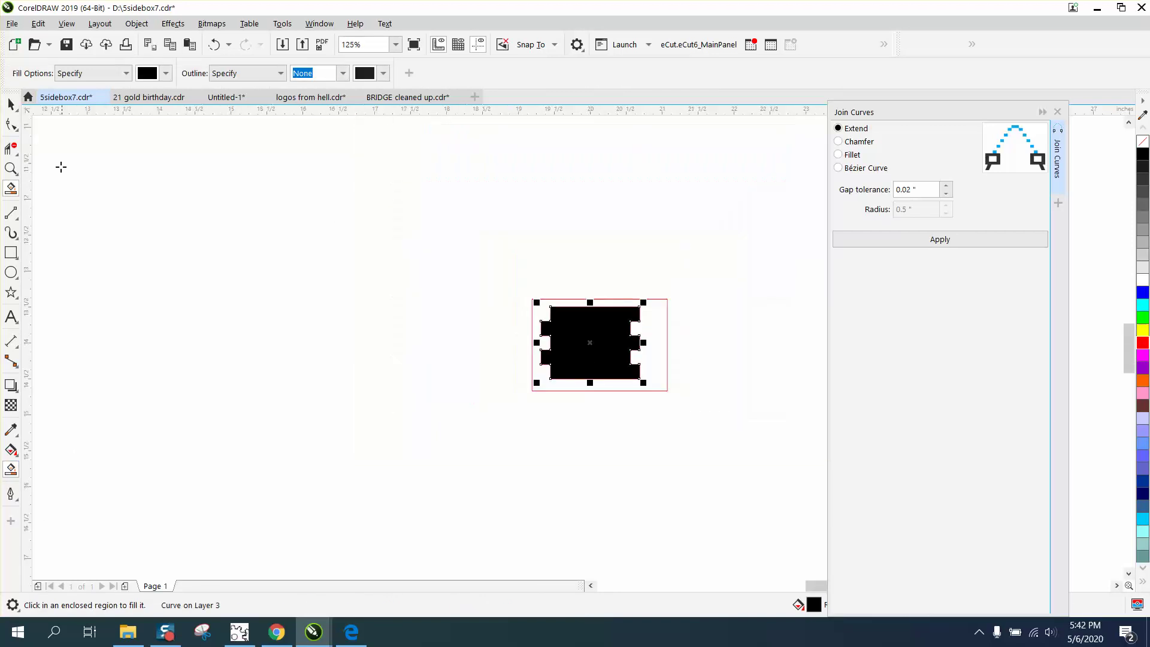
{"action": "left_click", "coordinate": [11, 104]}
{"action": "left_click", "coordinate": [48, 109]}
{"action": "left_click_drag", "start_coordinate": [593, 334], "coordinate": [446, 339]}
Delete the leftover red outline and reselect the black panel shape.
{"action": "left_click_drag", "start_coordinate": [506, 282], "coordinate": [724, 398]}
{"action": "key", "text": "Delete"}
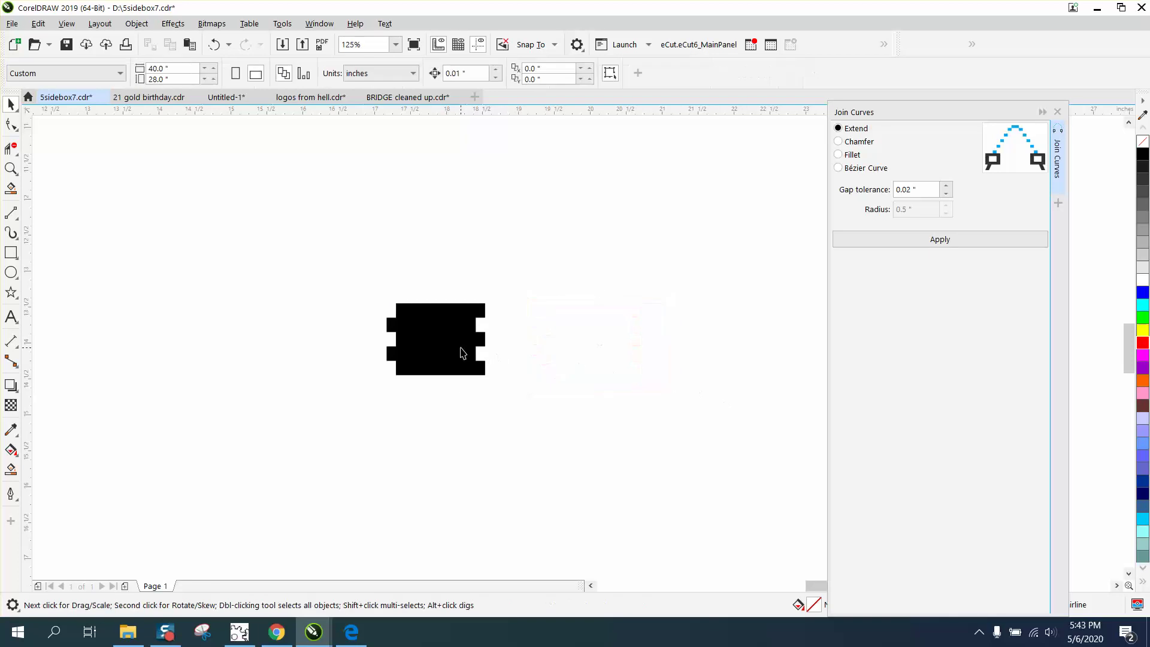
{"action": "left_click", "coordinate": [462, 352]}
Remove the panel's black fill, give it a red hairline outline, and zoom in on it.
{"action": "left_click", "coordinate": [1142, 142]}
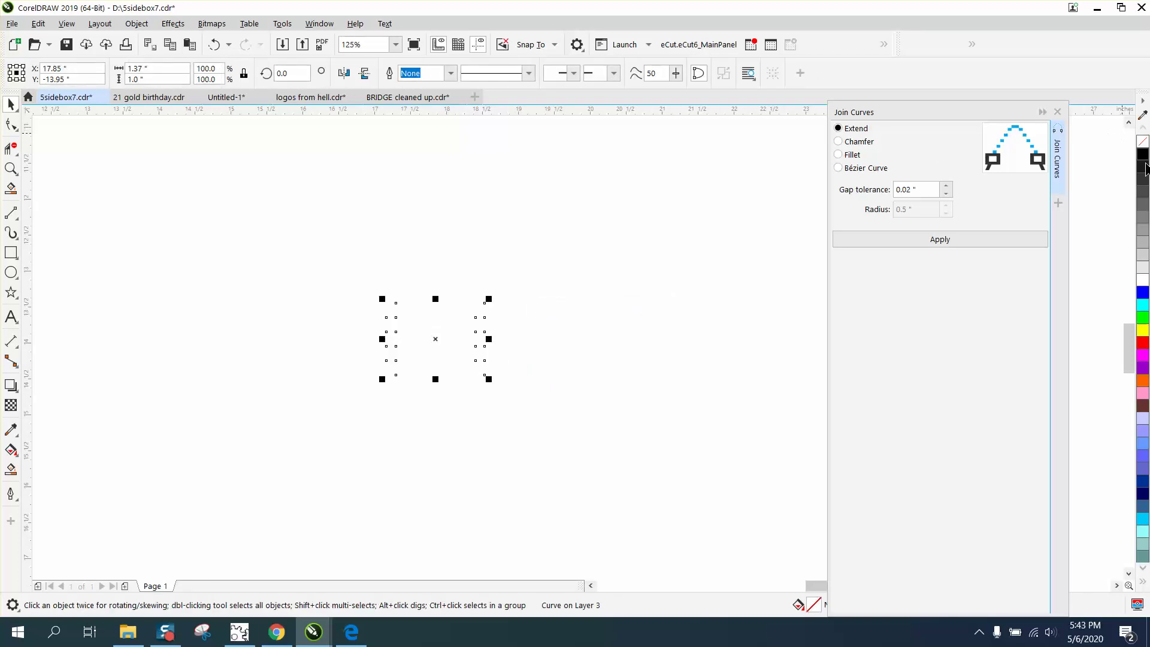
{"action": "right_click", "coordinate": [1143, 350]}
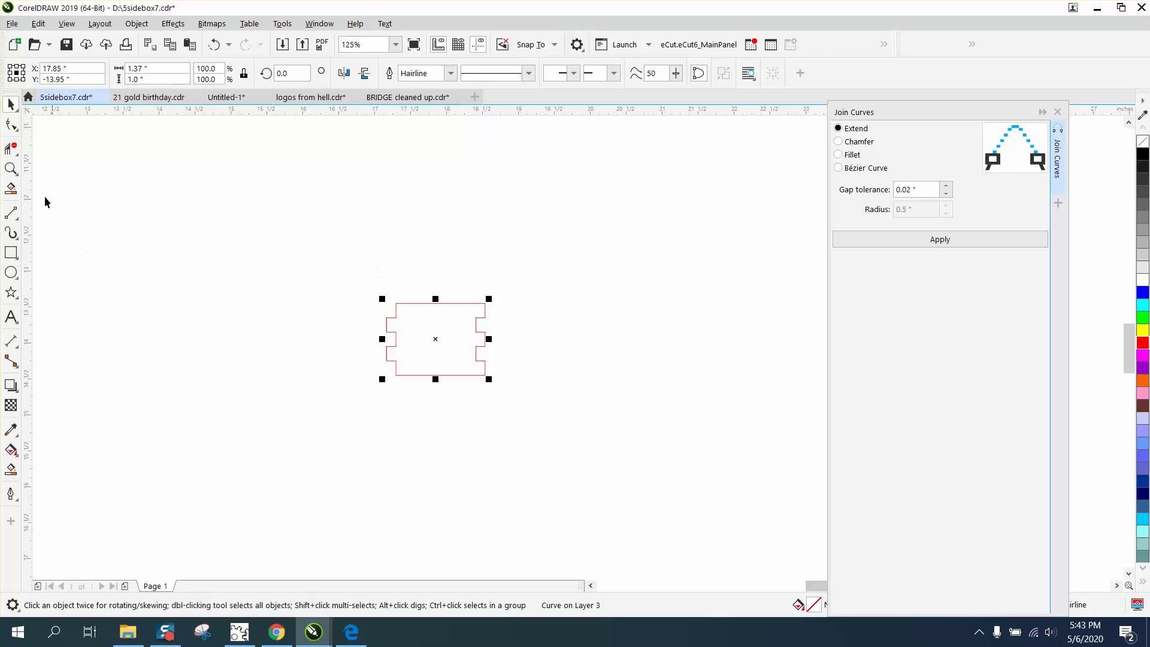
{"action": "left_click", "coordinate": [10, 168]}
{"action": "left_click_drag", "start_coordinate": [343, 278], "coordinate": [539, 382]}
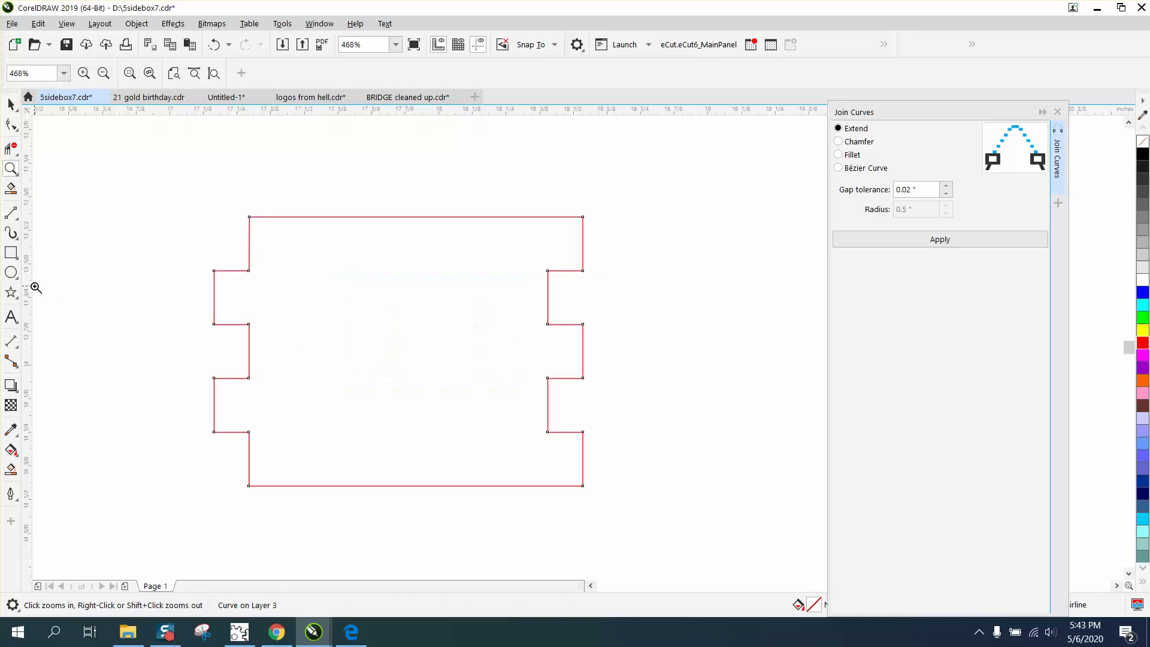
Place a parallel dimension above the panel's top edge reading 1.11".
{"action": "left_click", "coordinate": [18, 350]}
{"action": "left_click", "coordinate": [45, 342]}
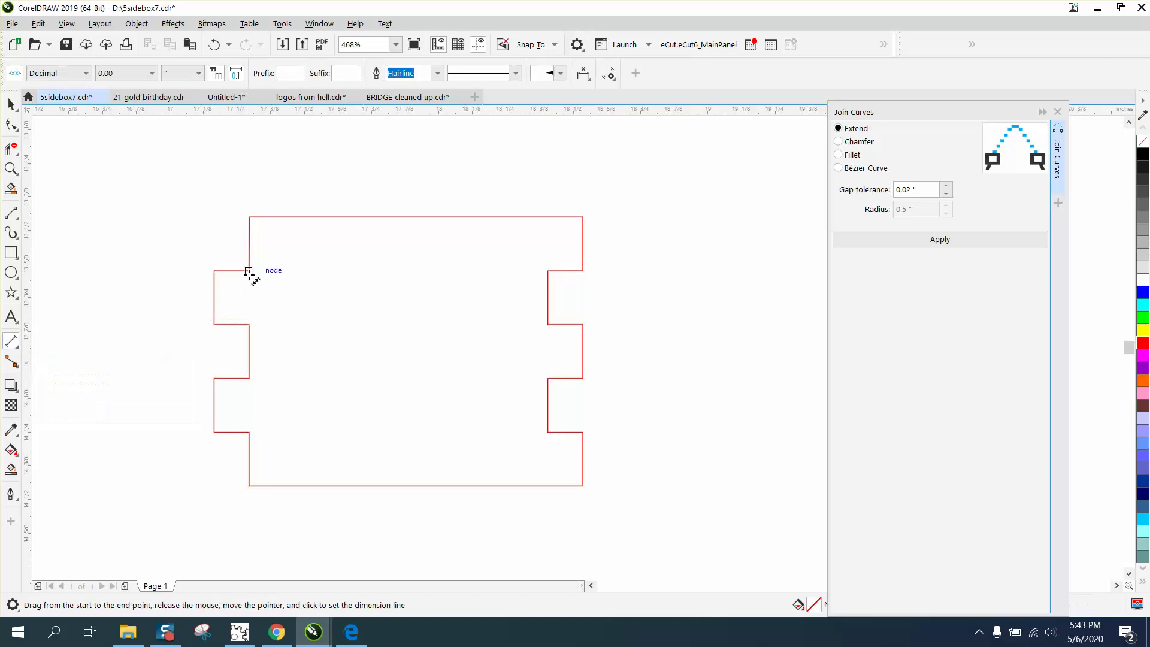
{"action": "left_click_drag", "start_coordinate": [250, 270], "coordinate": [546, 271]}
{"action": "left_click", "coordinate": [547, 255]}
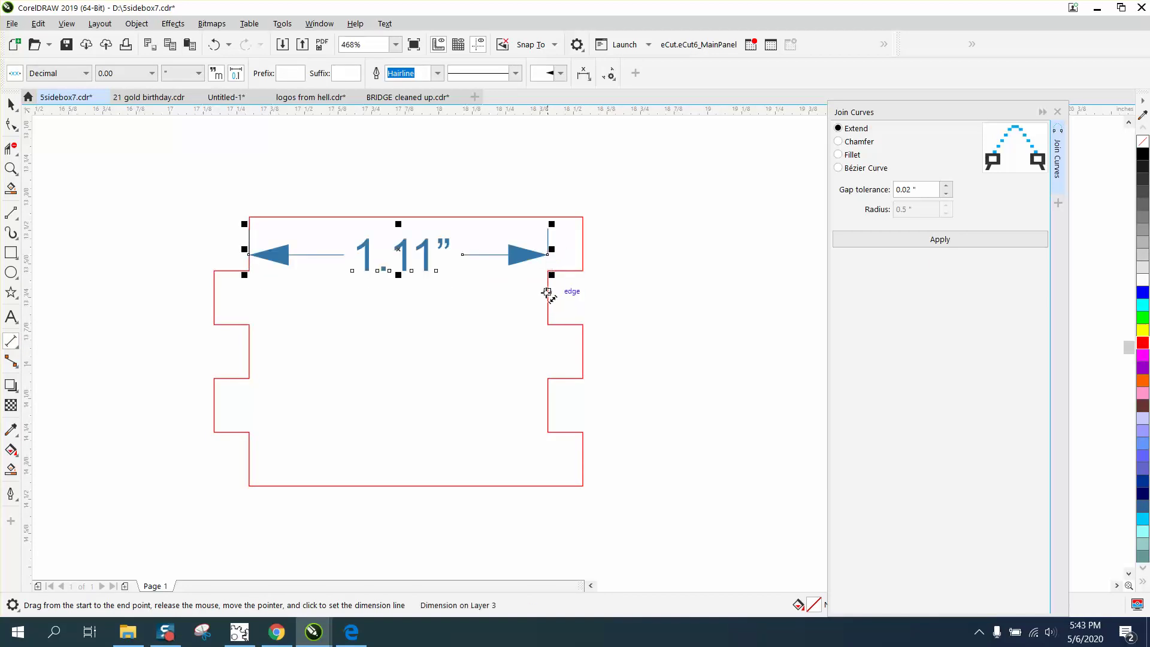
{"action": "left_click", "coordinate": [7, 108]}
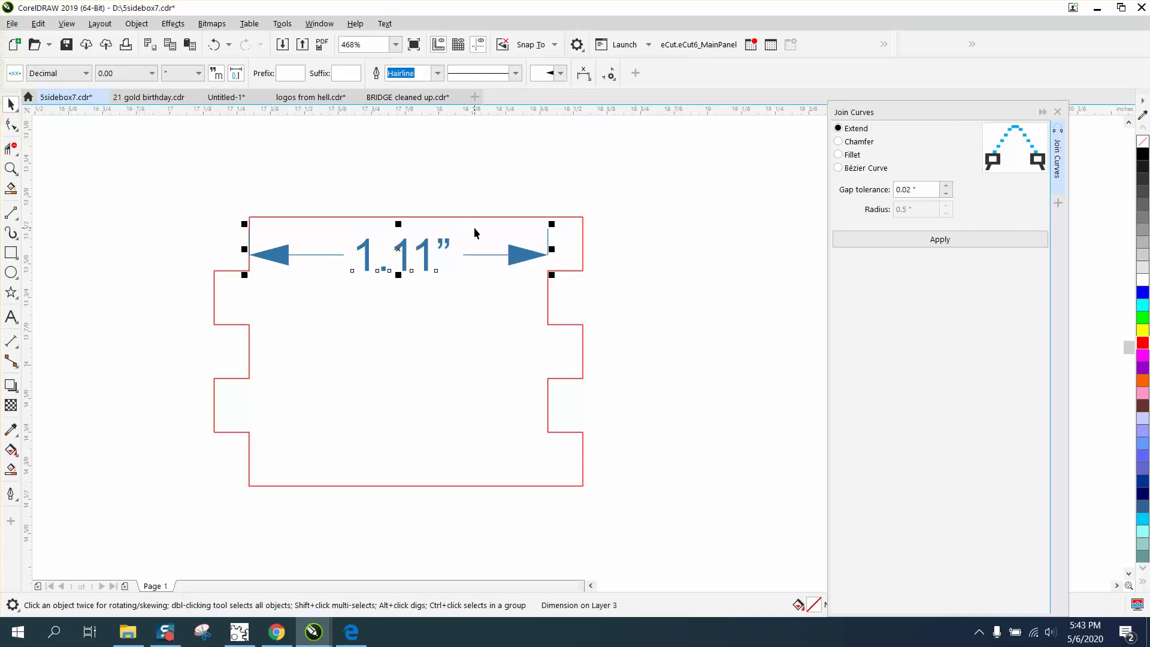
Delete the 1.11" dimension and set the nudge distance to 0.003".
{"action": "key", "text": "Delete"}
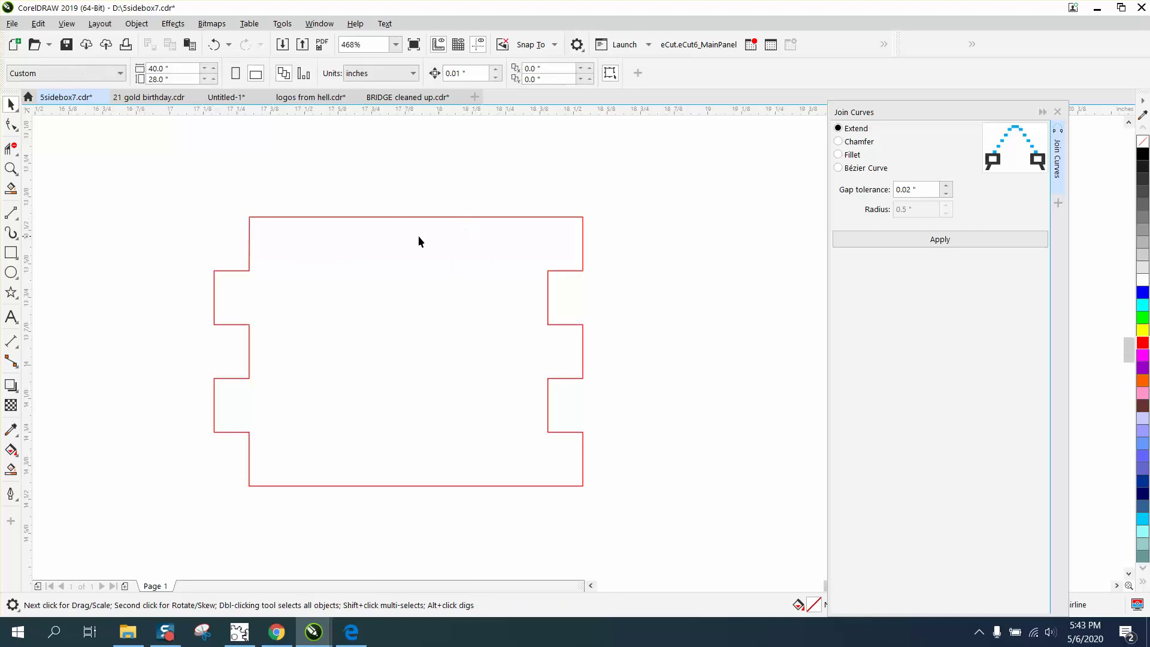
{"action": "scroll", "coordinate": [418, 235], "scroll_direction": "down", "scroll_amount": 3}
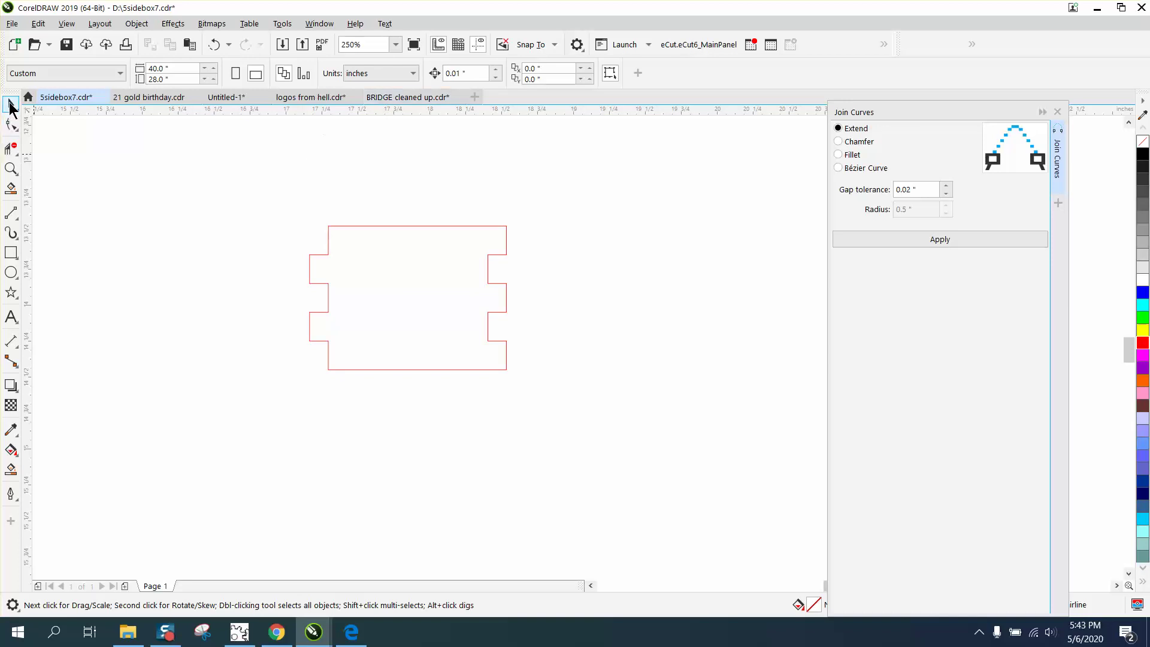
{"action": "double_click", "coordinate": [482, 73]}
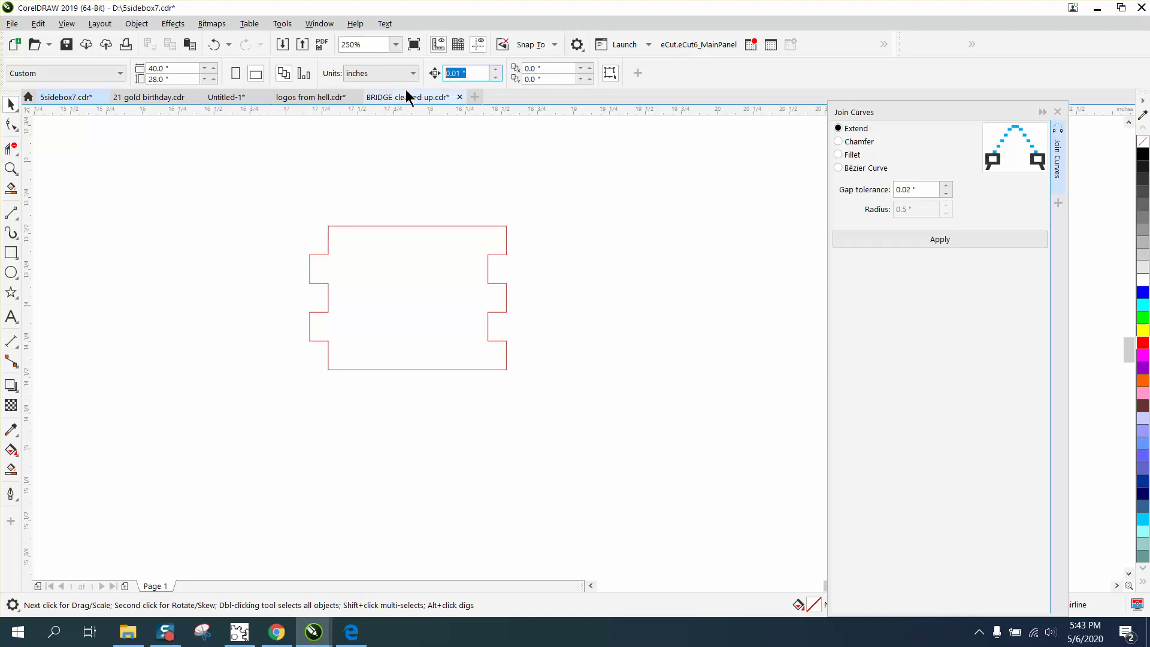
{"action": "type", "text": ".003"}
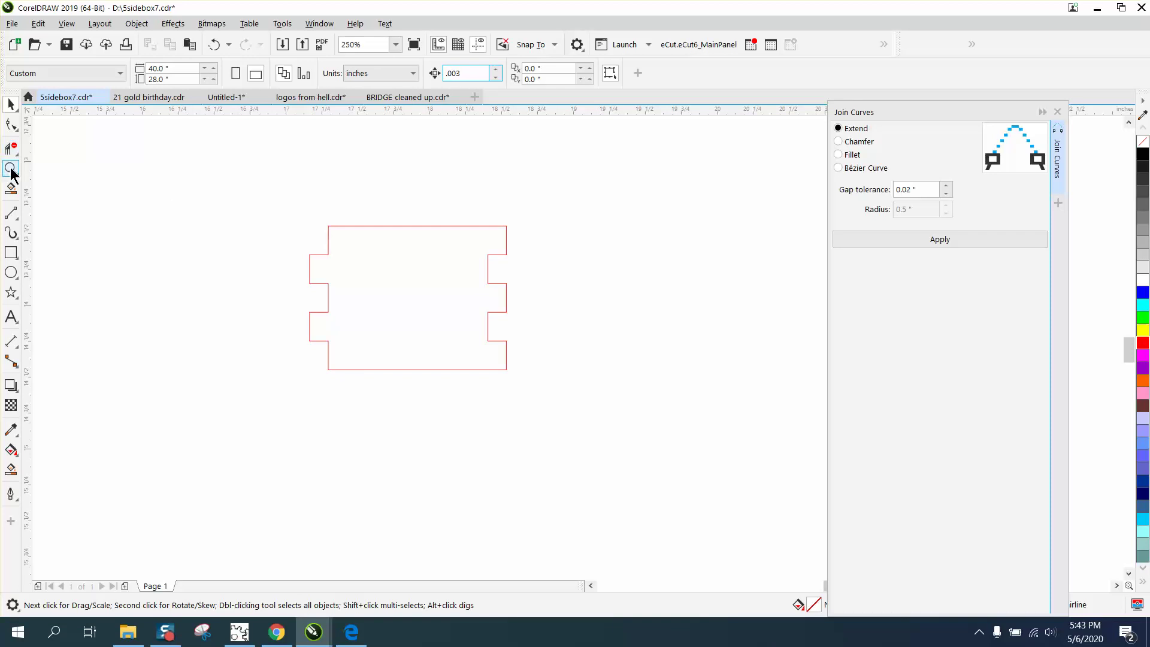
Zoom in on the panel and nudge the first tab edge's nodes down by 0.003".
{"action": "left_click", "coordinate": [11, 170]}
{"action": "left_click_drag", "start_coordinate": [242, 194], "coordinate": [575, 446]}
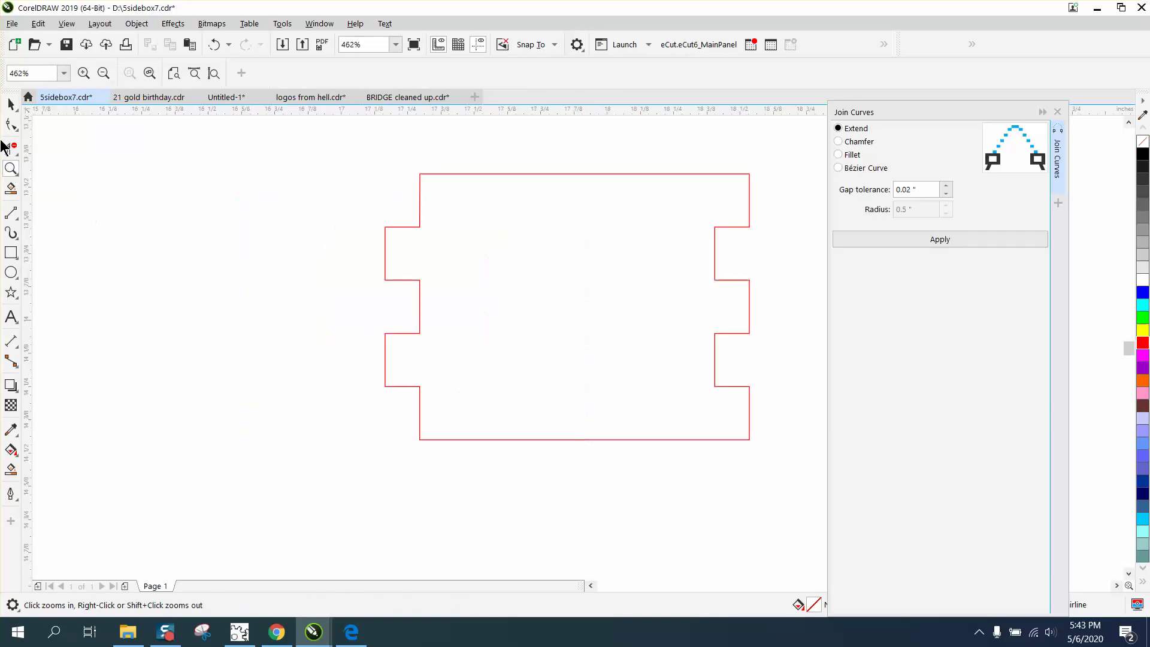
{"action": "key", "text": "F10"}
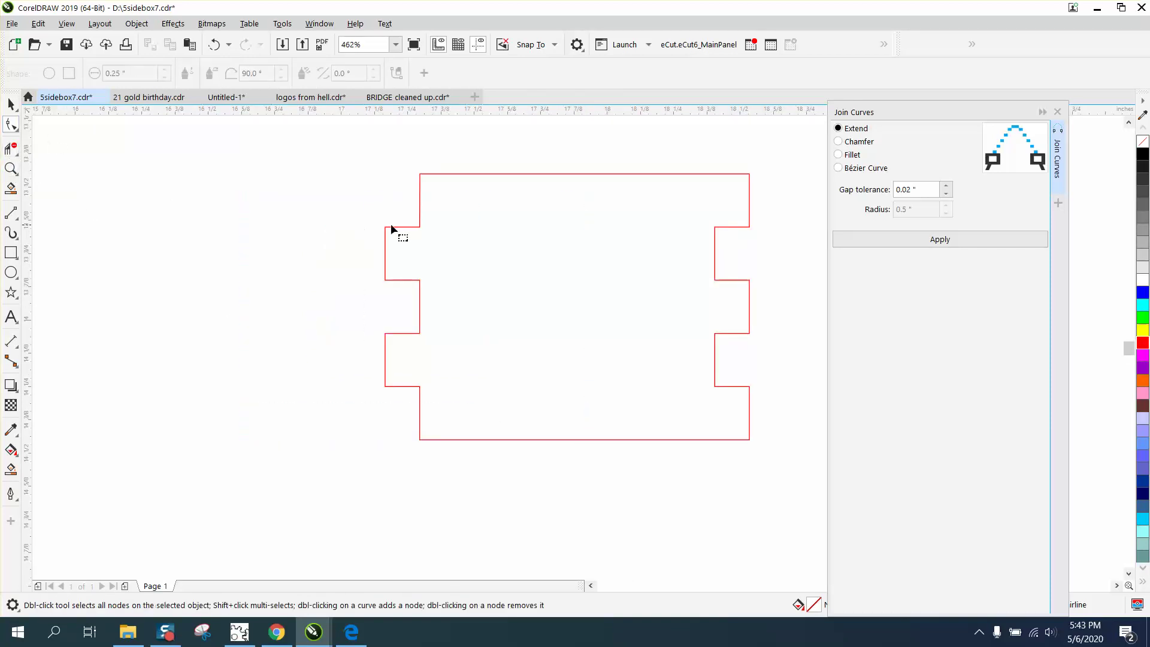
{"action": "left_click", "coordinate": [389, 226]}
{"action": "left_click_drag", "start_coordinate": [445, 237], "coordinate": [445, 237]}
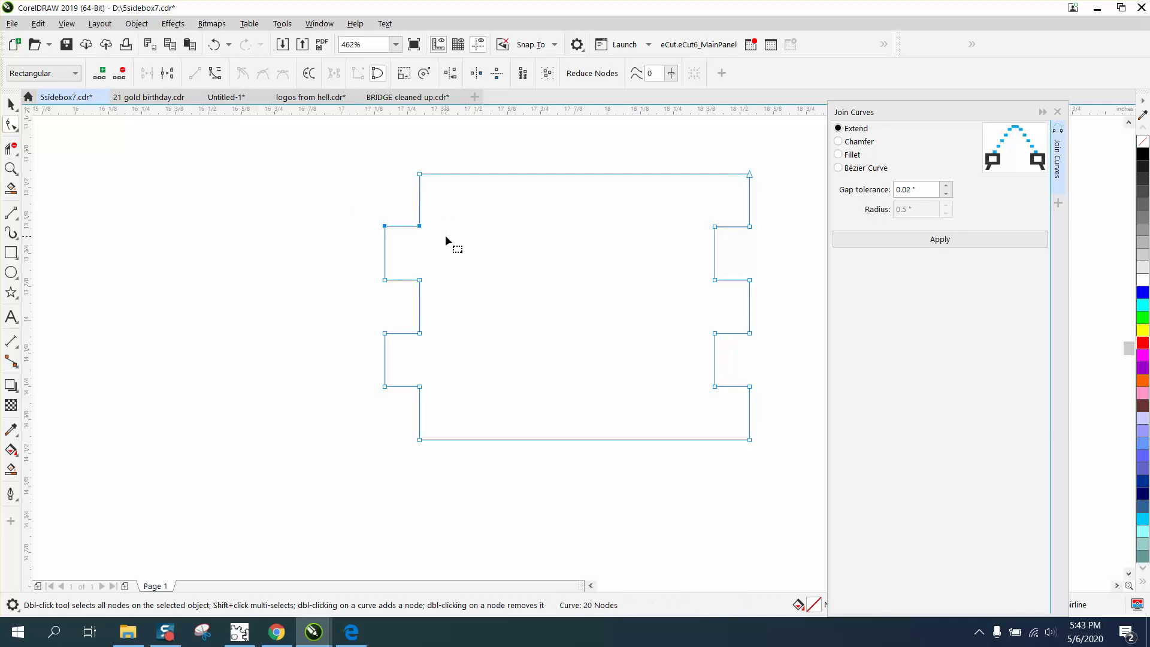
{"action": "key", "text": "Down"}
{"action": "key", "text": "Up"}
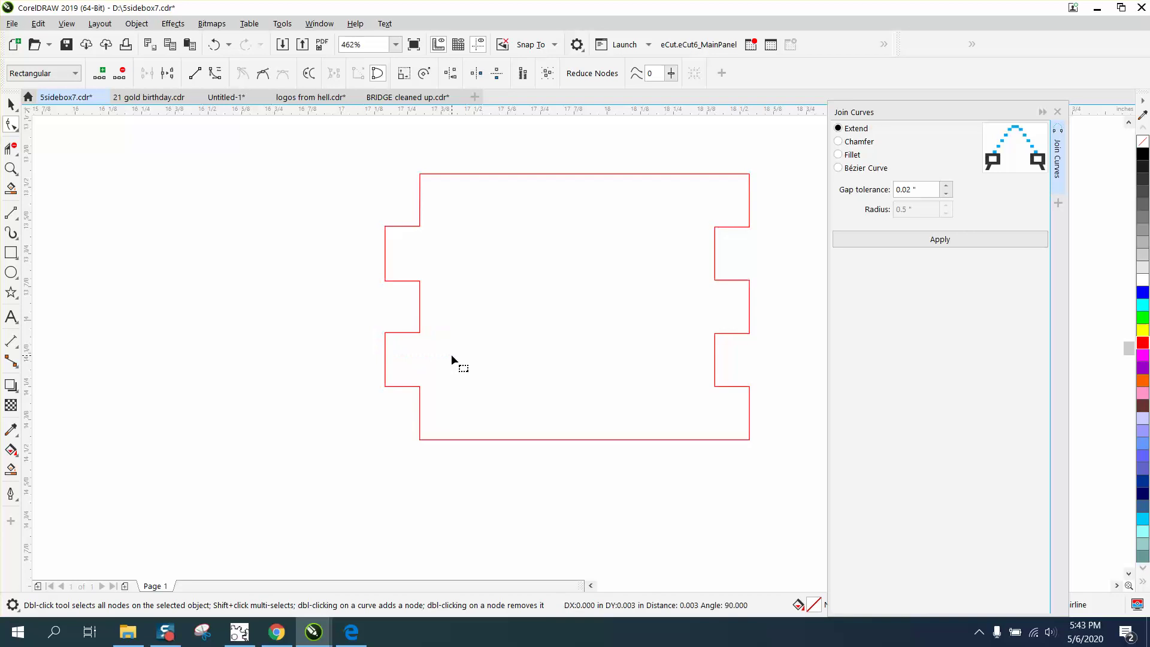
{"action": "key", "text": "Down"}
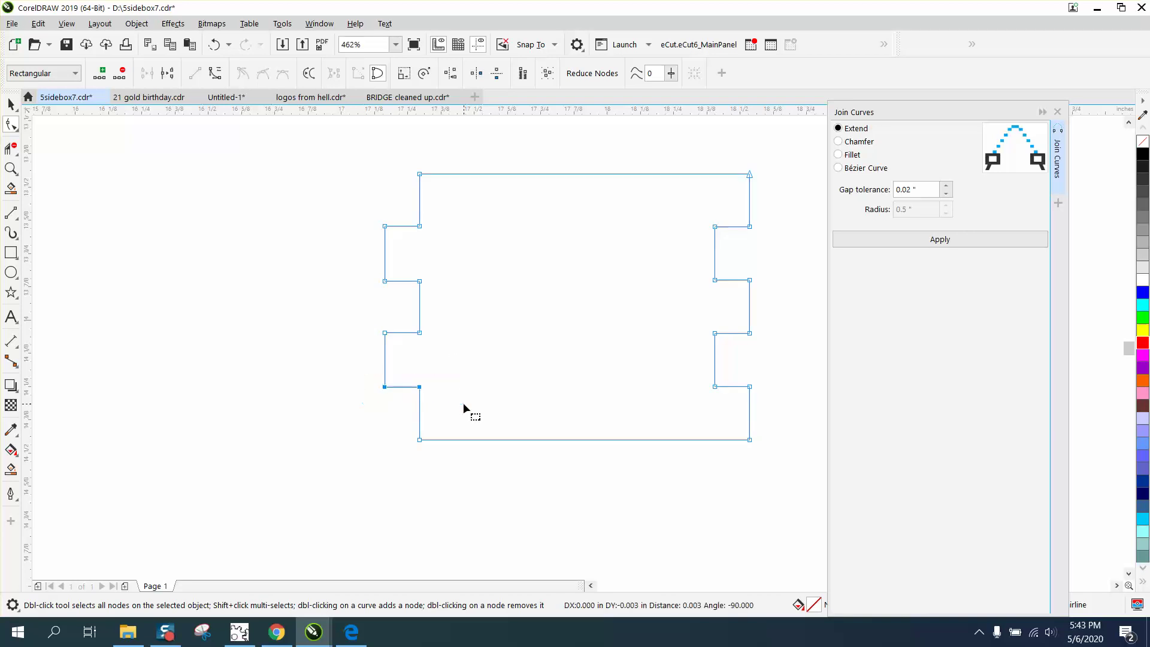
Nudge the lower, upper and top right tab edges by 0.003" to resize those tabs.
{"action": "left_click_drag", "start_coordinate": [778, 409], "coordinate": [778, 410]}
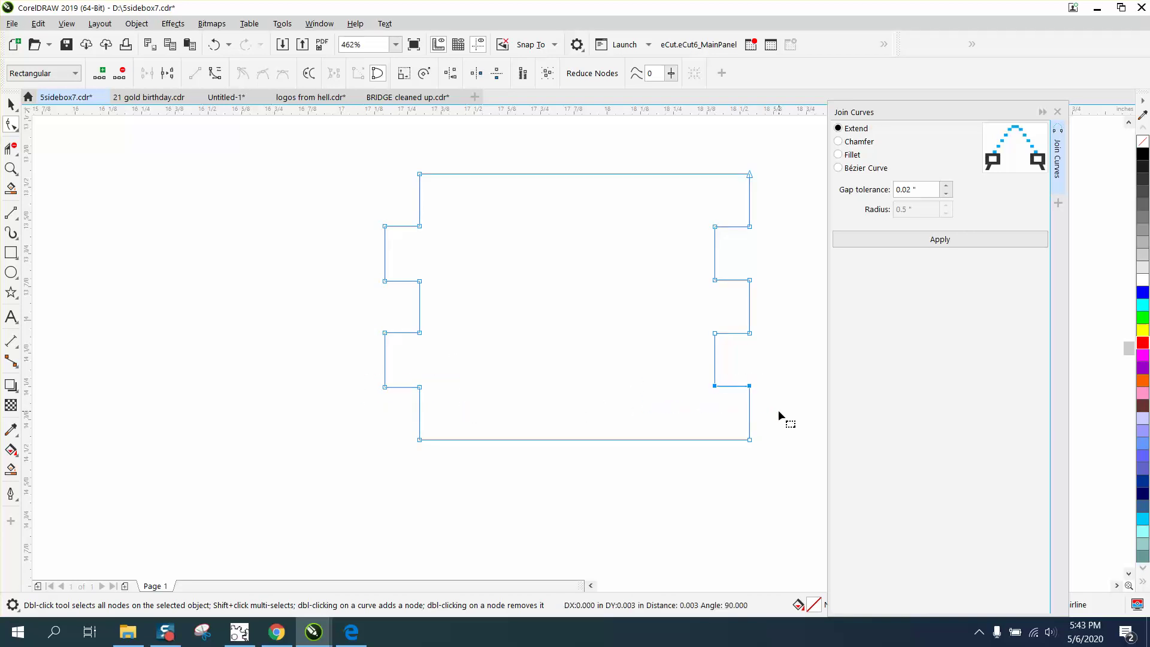
{"action": "key", "text": "Up"}
{"action": "left_click_drag", "start_coordinate": [762, 347], "coordinate": [762, 348]}
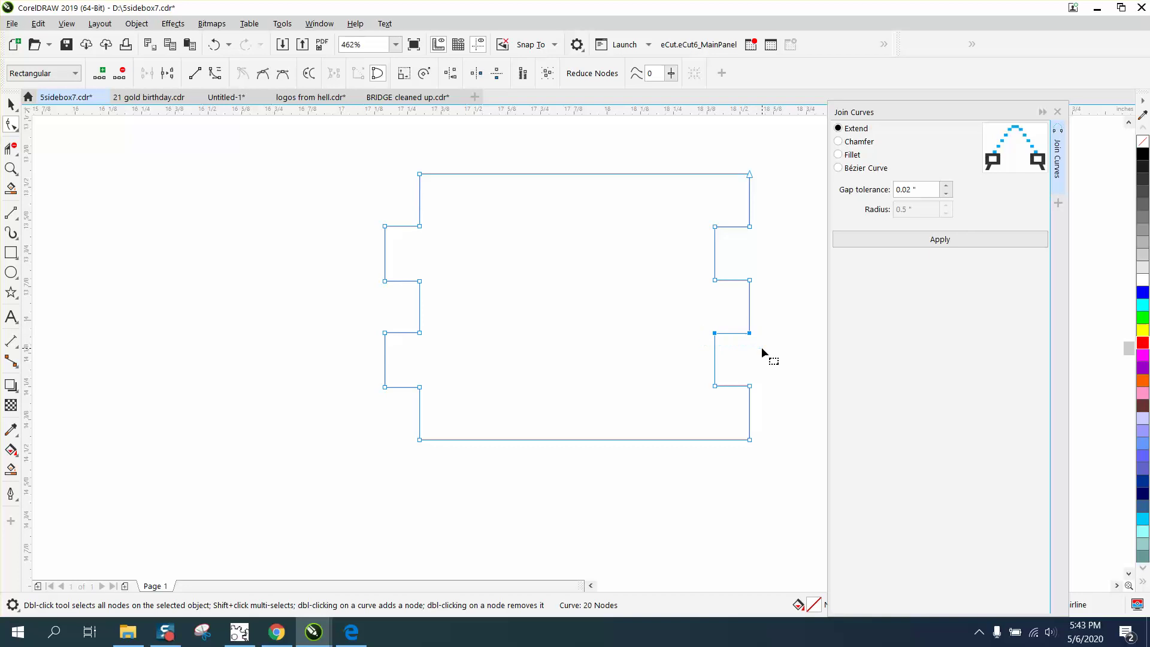
{"action": "left_click_drag", "start_coordinate": [753, 282], "coordinate": [767, 294]}
{"action": "key", "text": "Up"}
{"action": "left_click_drag", "start_coordinate": [710, 218], "coordinate": [773, 240]}
{"action": "key", "text": "Down"}
Move the panel to X 20", Y -14" and close the Join Curves docker.
{"action": "left_click", "coordinate": [12, 104]}
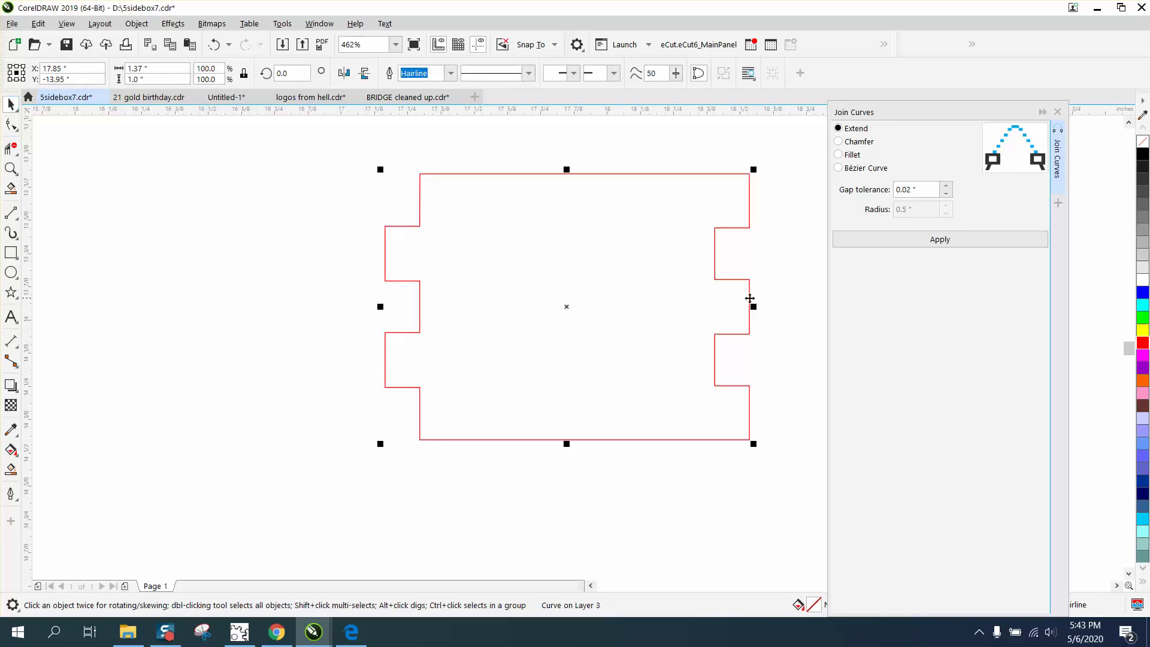
{"action": "scroll", "coordinate": [623, 269], "scroll_direction": "down", "scroll_amount": 3}
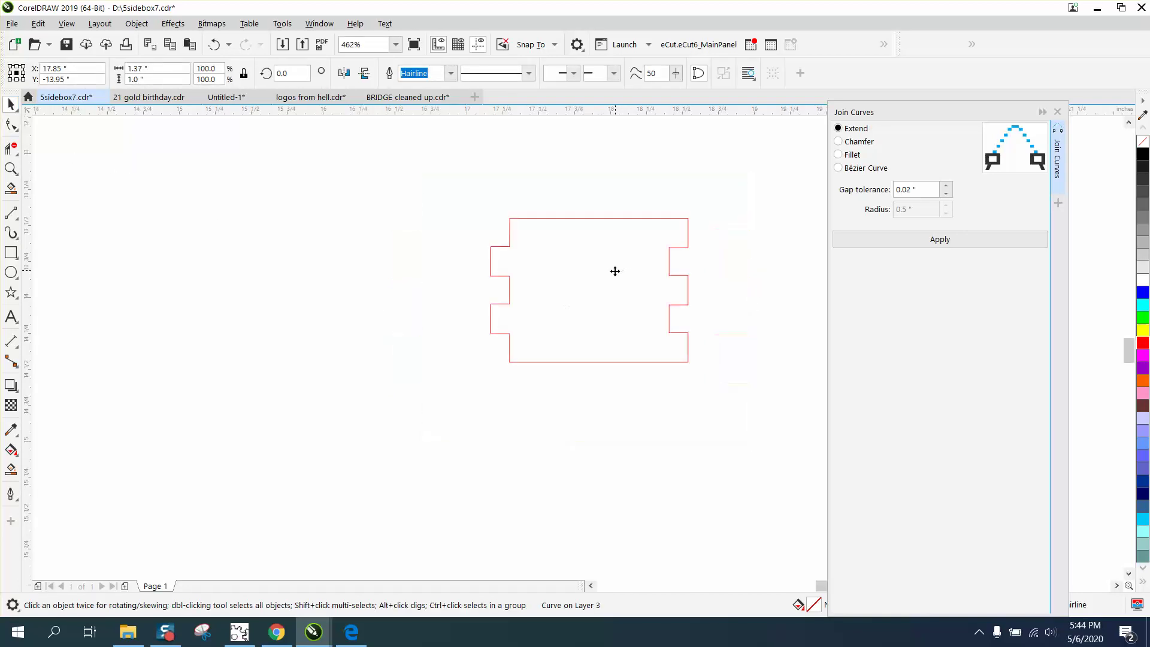
{"action": "key", "text": "p"}
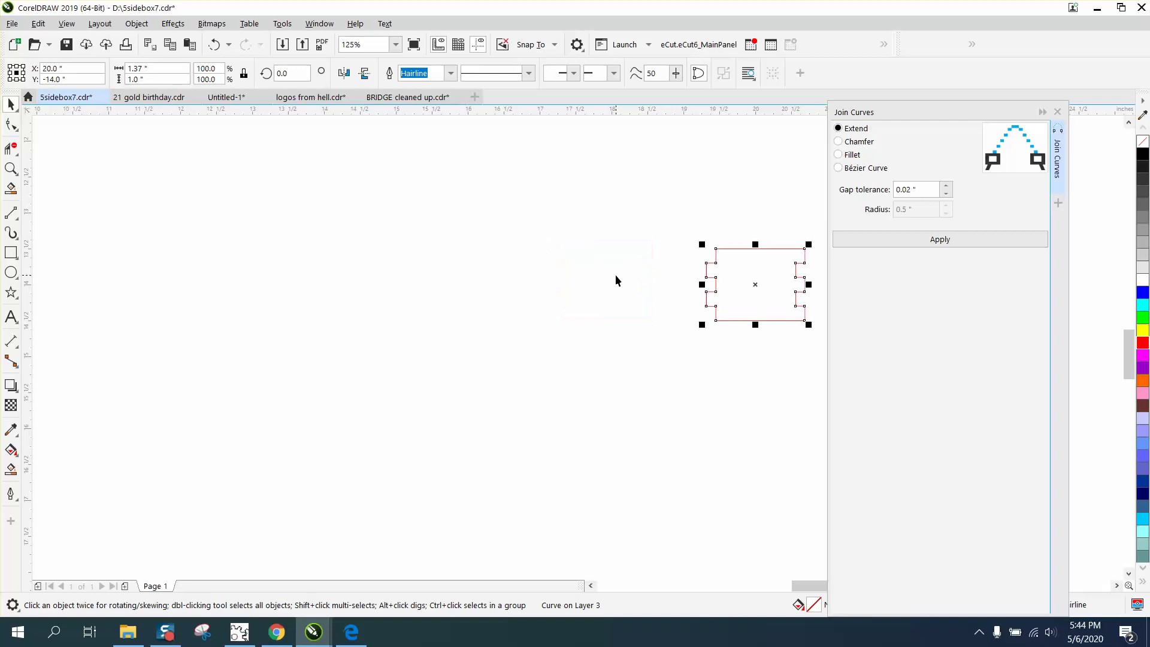
{"action": "left_click", "coordinate": [1057, 112]}
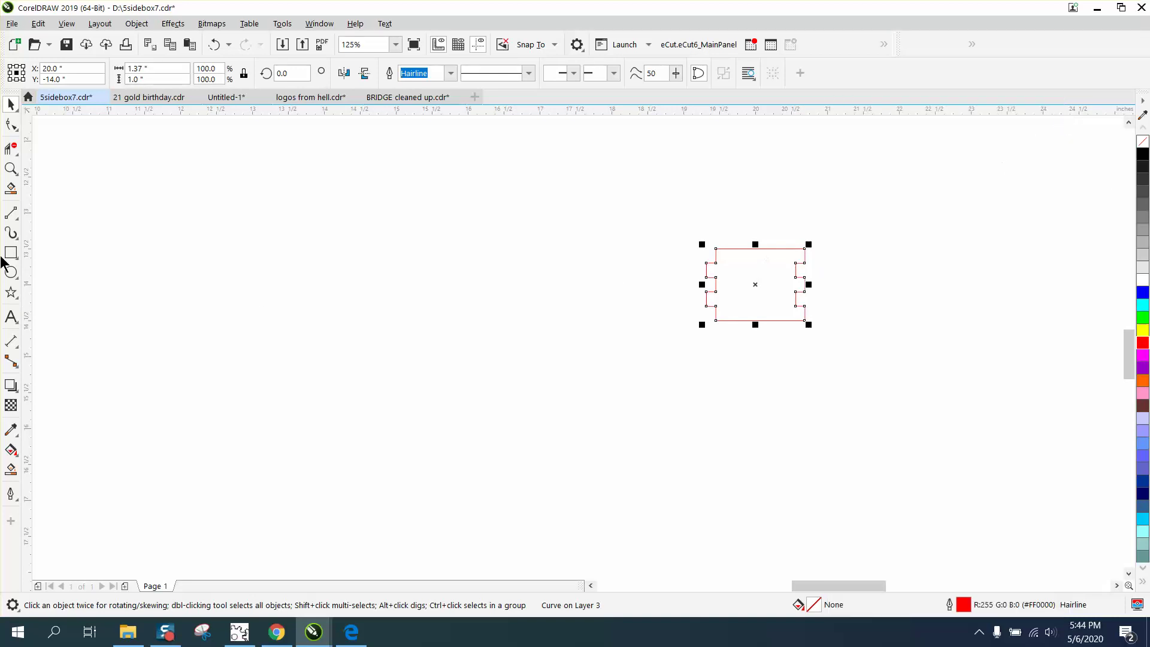
Draw a vertical 2-Point centreline through the panel and position it to span the panel.
{"action": "key", "text": "z"}
{"action": "left_click_drag", "start_coordinate": [674, 247], "coordinate": [951, 389]}
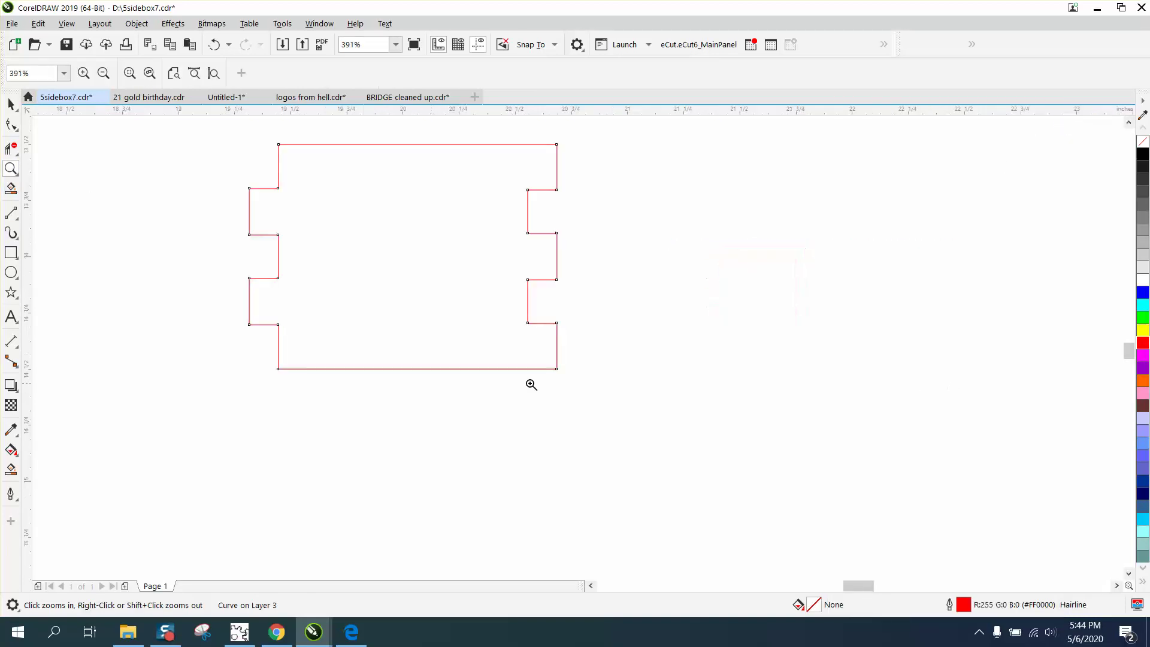
{"action": "left_click", "coordinate": [18, 222]}
{"action": "left_click", "coordinate": [60, 231]}
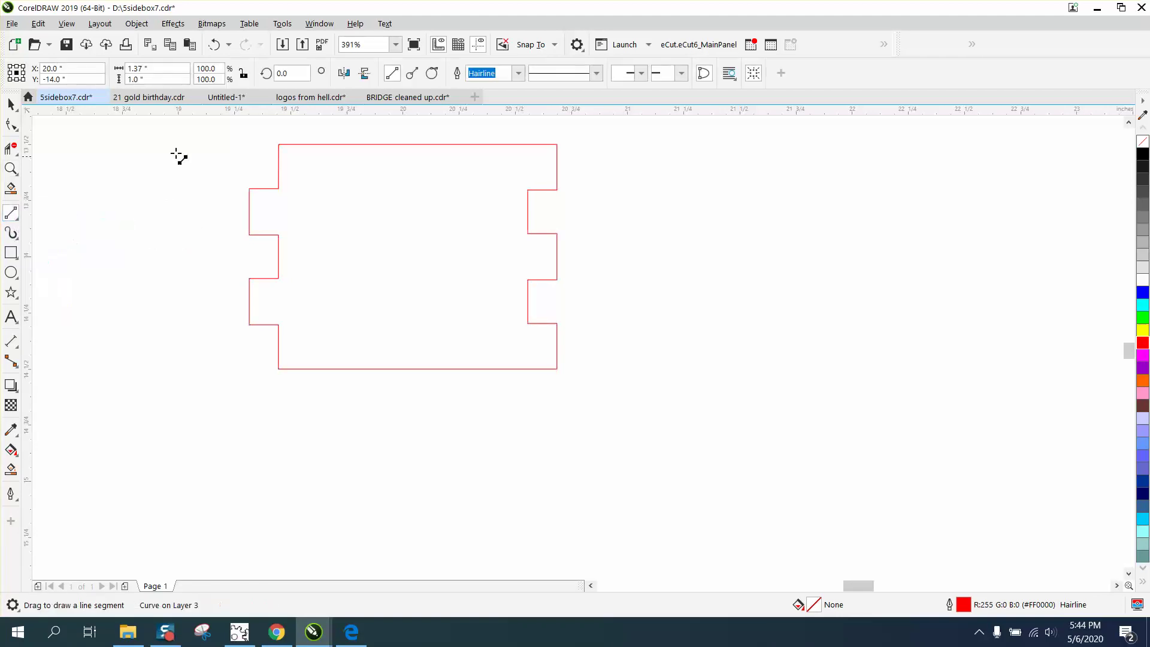
{"action": "left_click_drag", "start_coordinate": [187, 132], "coordinate": [195, 590]}
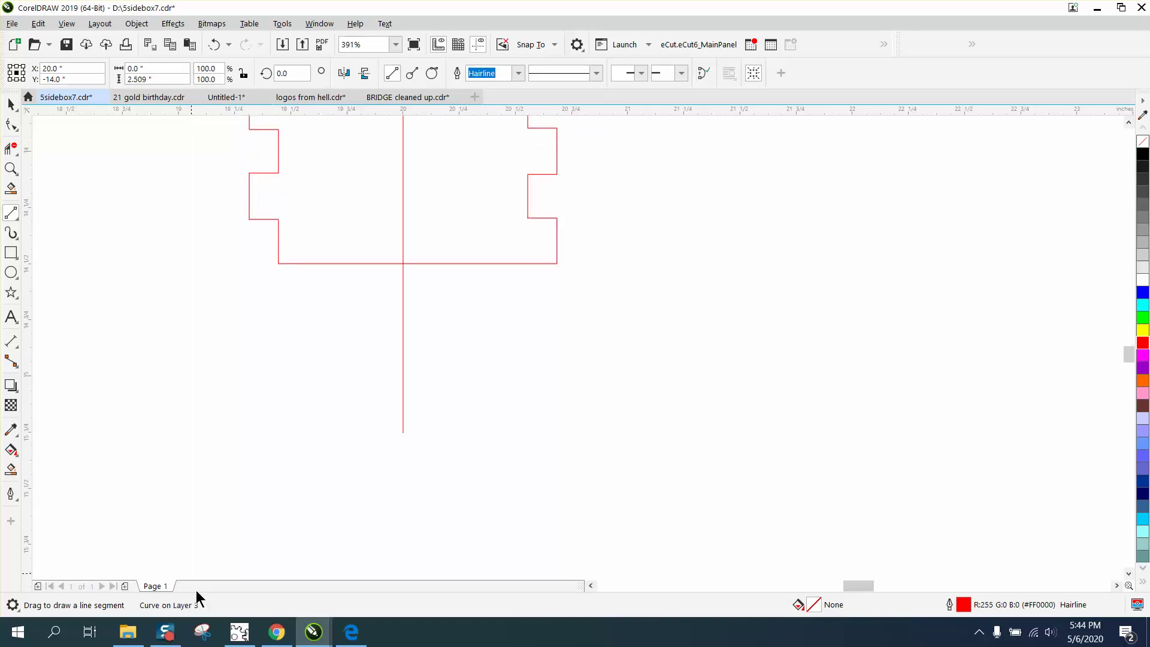
{"action": "scroll", "coordinate": [290, 569], "scroll_direction": "down", "scroll_amount": 2}
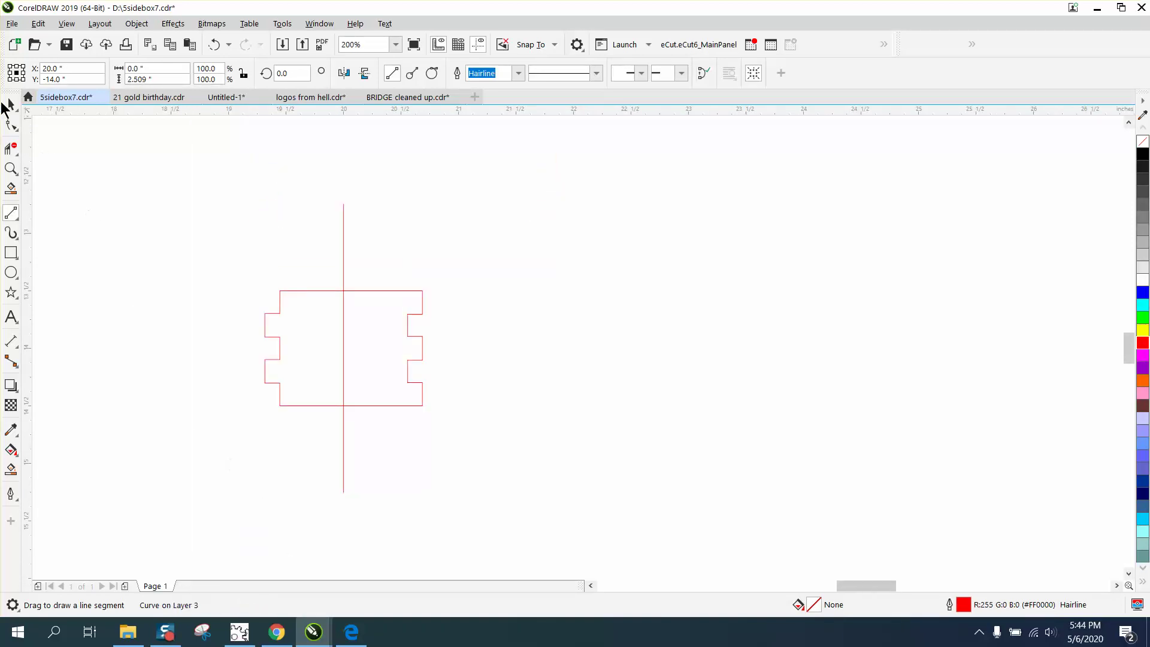
{"action": "left_click", "coordinate": [3, 105]}
{"action": "key", "text": "Down"}
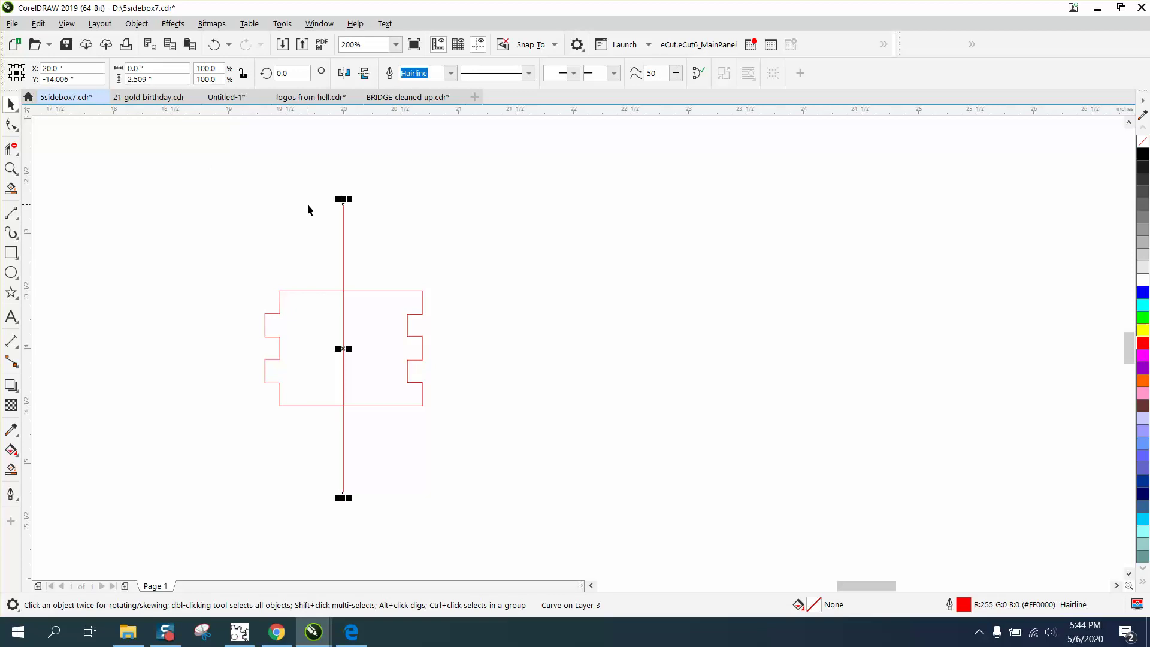
{"action": "left_click_drag", "start_coordinate": [345, 356], "coordinate": [343, 405]}
Set the nudge distance to 1.2" and place a copy of the panel 1.2" lower.
{"action": "left_click", "coordinate": [381, 290]}
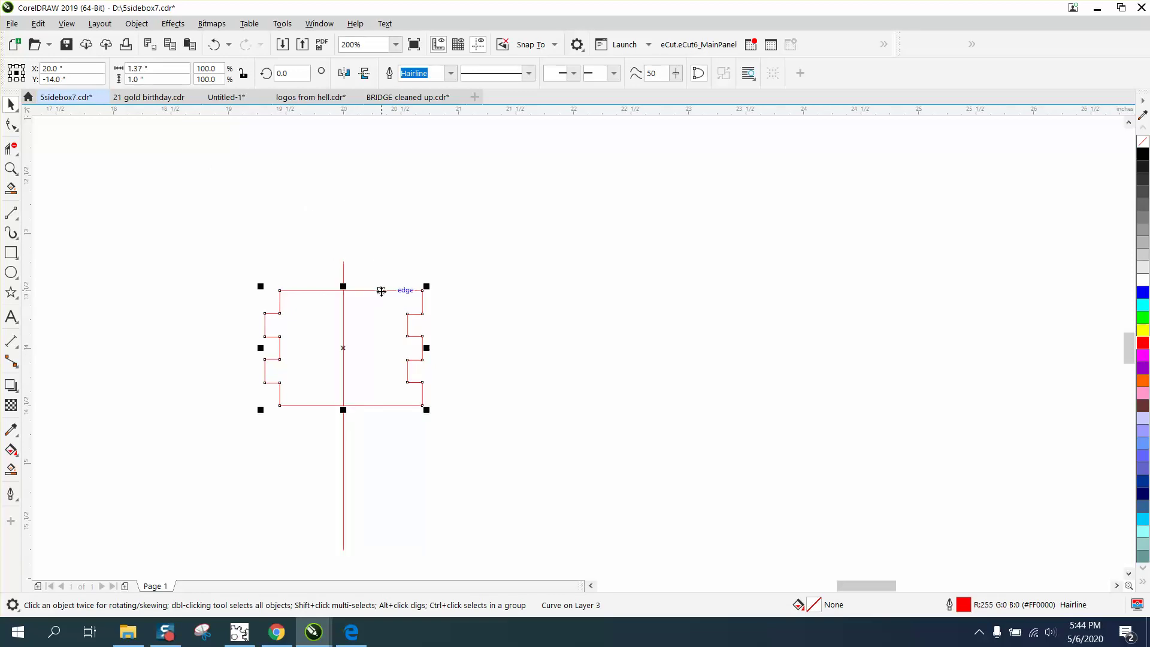
{"action": "left_click_drag", "start_coordinate": [381, 291], "coordinate": [381, 292]}
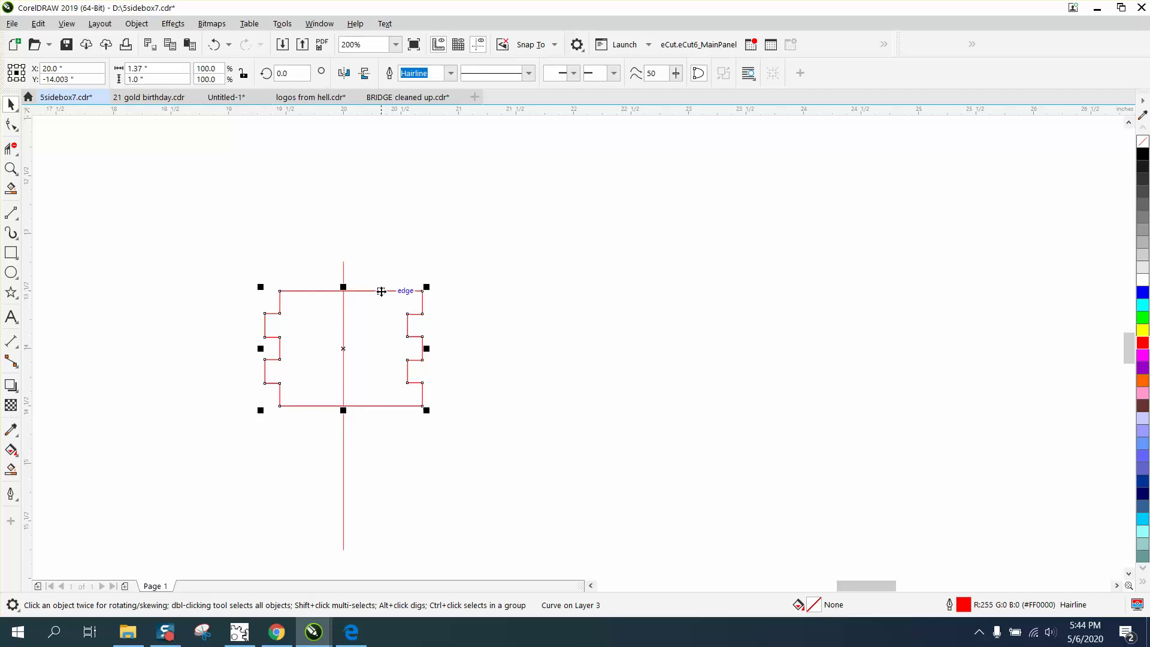
{"action": "key", "text": "ctrl+z"}
{"action": "left_click", "coordinate": [386, 144]}
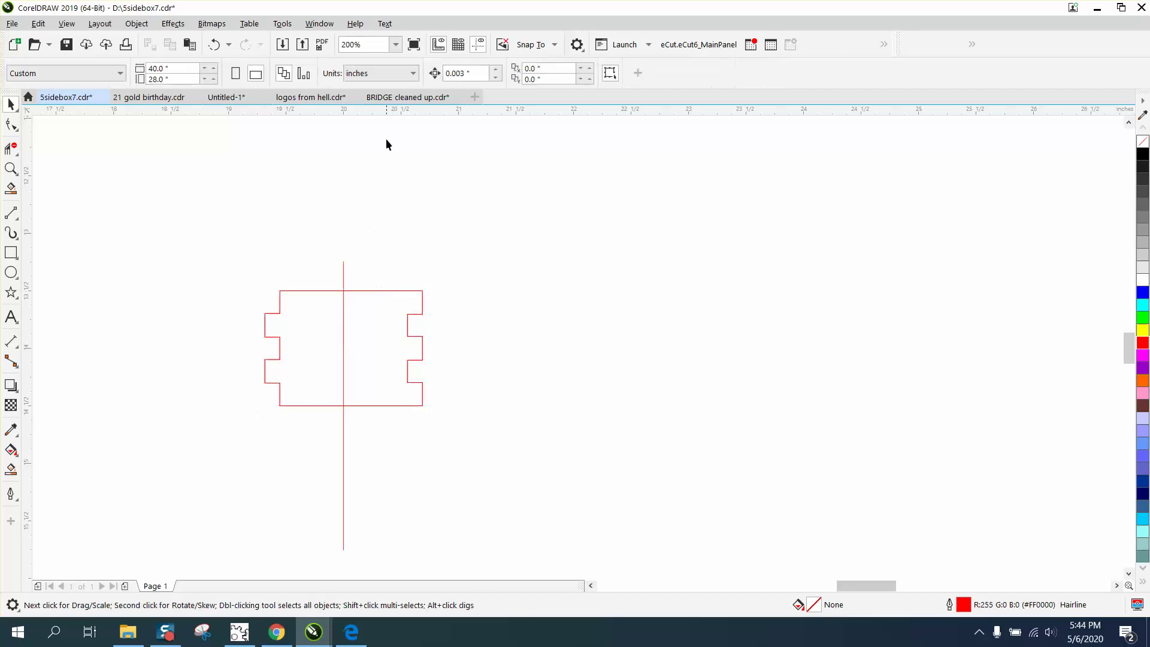
{"action": "double_click", "coordinate": [461, 73]}
{"action": "type", "text": "1.2"}
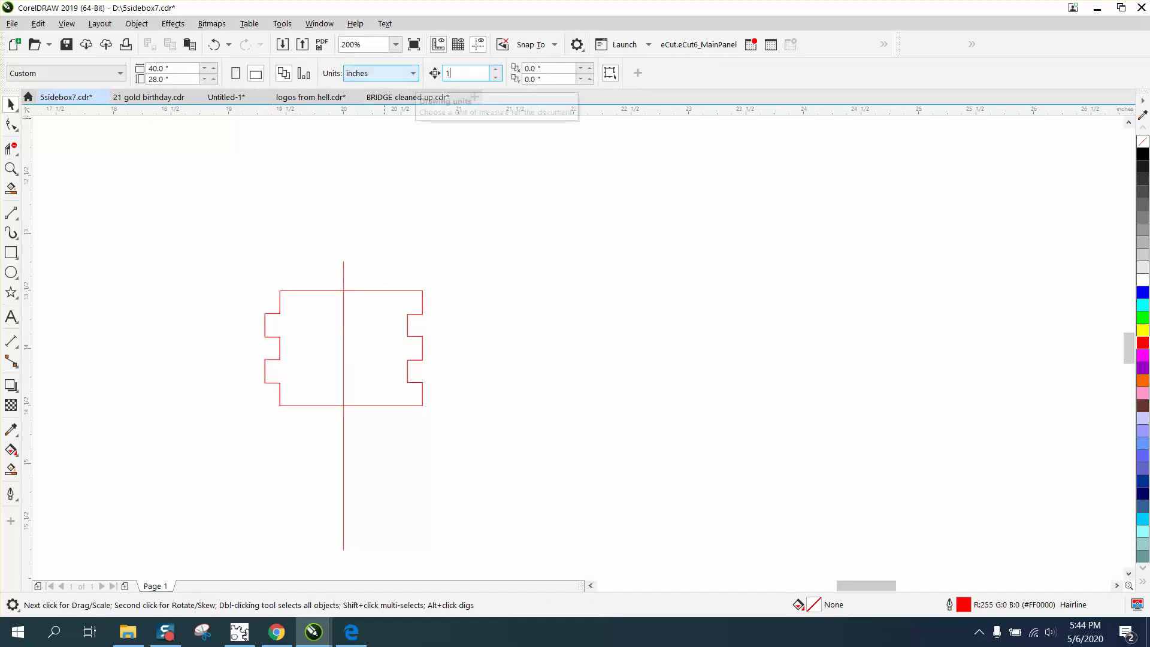
{"action": "left_click", "coordinate": [386, 291]}
{"action": "key", "text": "KP_Add"}
{"action": "key", "text": "Down"}
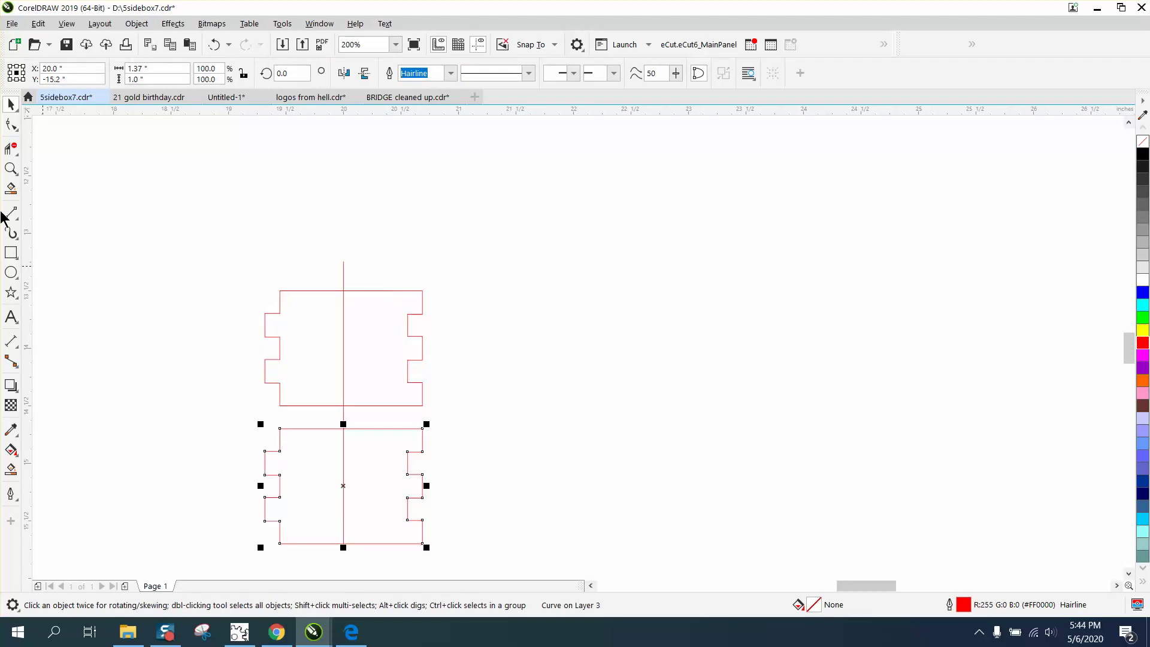
Virtual Segment Delete the unwanted halves, nudge the copy up 1.2", and delete the centreline.
{"action": "left_click", "coordinate": [11, 149]}
{"action": "left_click", "coordinate": [311, 291]}
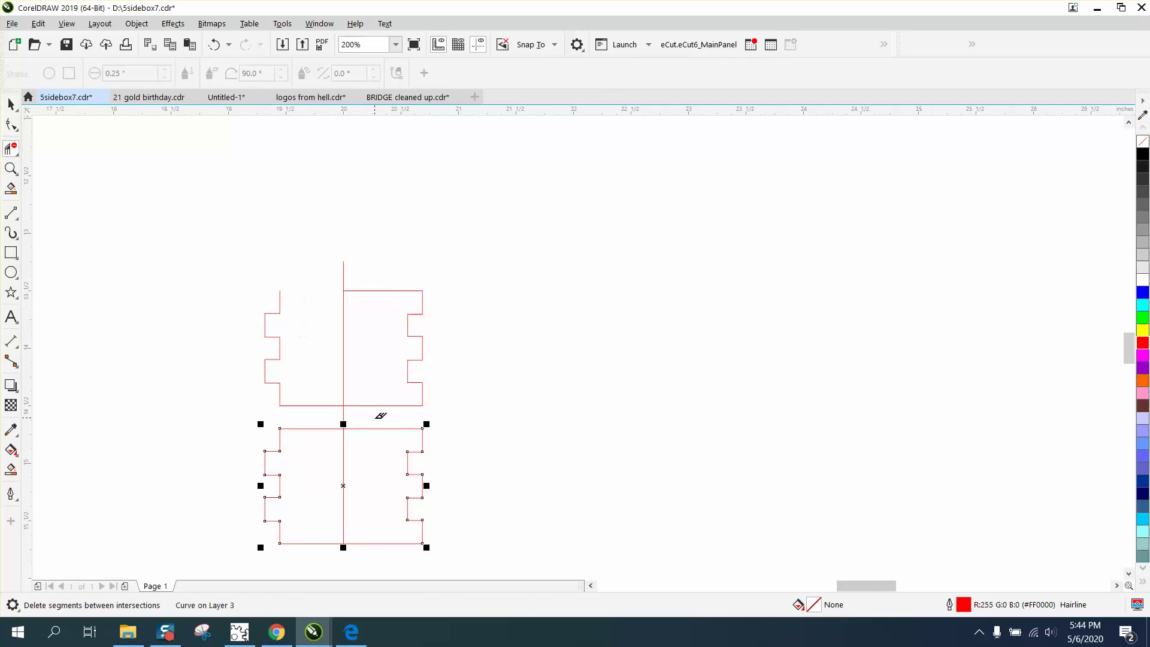
{"action": "left_click_drag", "start_coordinate": [261, 281], "coordinate": [430, 532]}
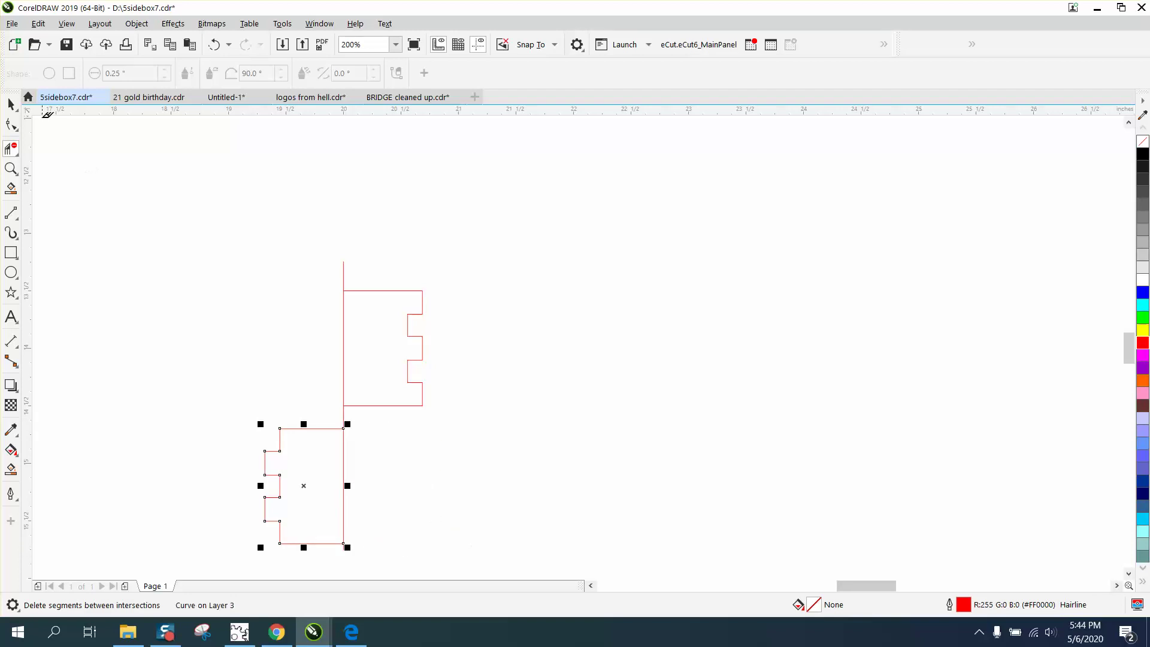
{"action": "left_click", "coordinate": [11, 105]}
{"action": "key", "text": "Up"}
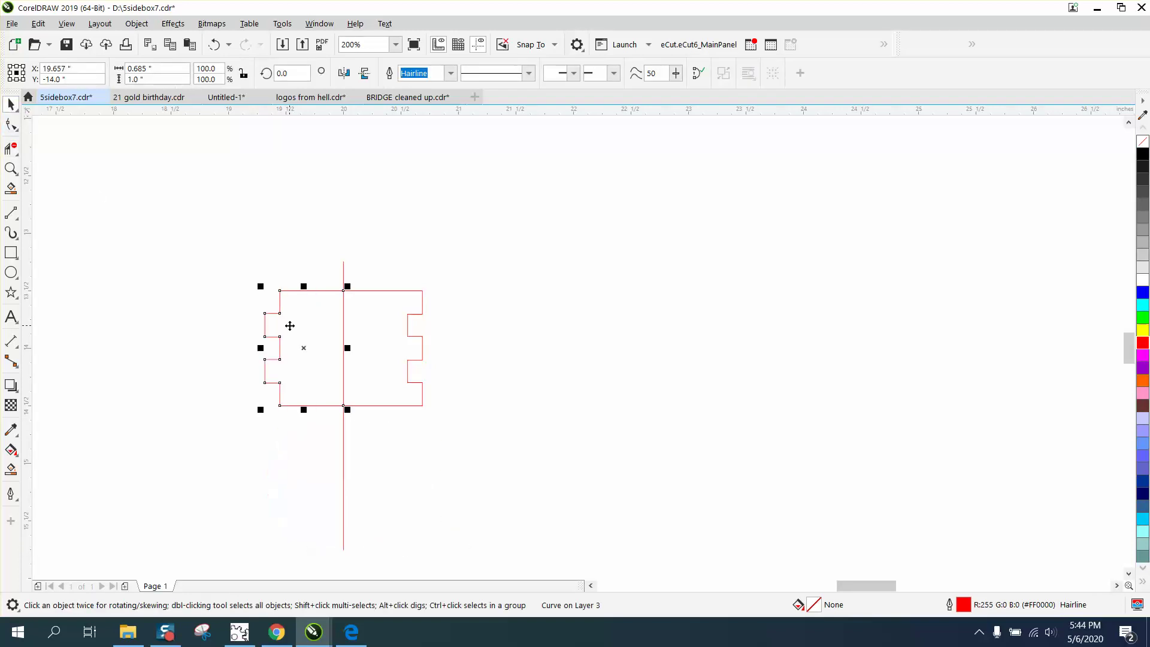
{"action": "left_click", "coordinate": [344, 272]}
{"action": "key", "text": "Delete"}
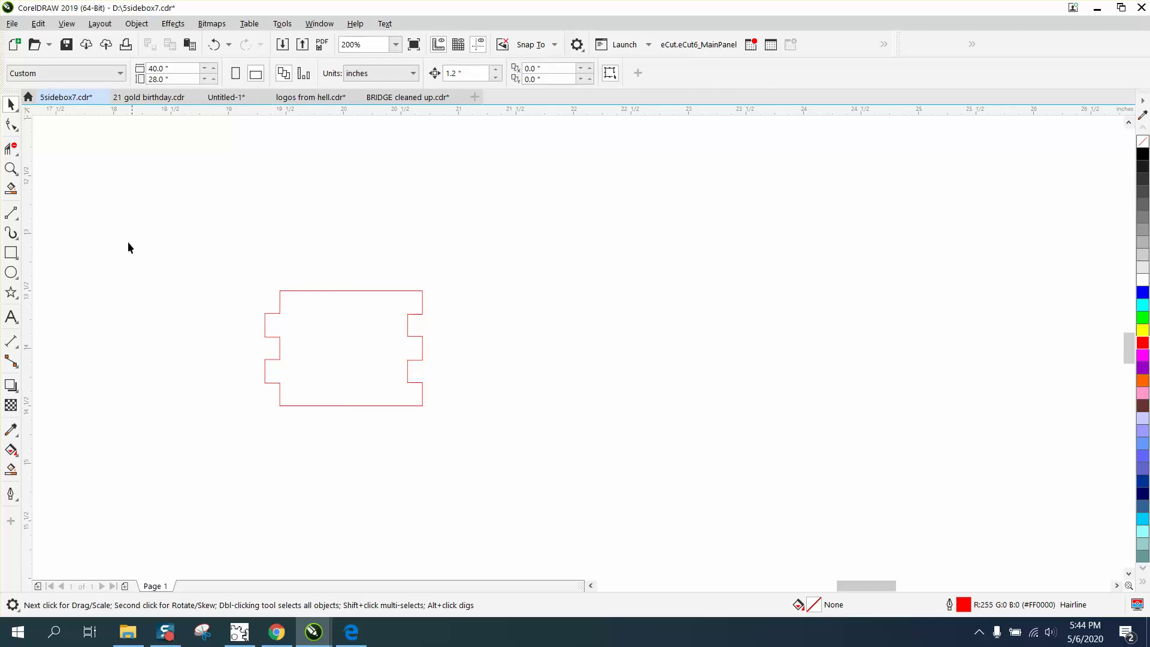
Add a Parallel Dimension across the top of the panel.
{"action": "left_click", "coordinate": [17, 353]}
{"action": "left_click", "coordinate": [57, 347]}
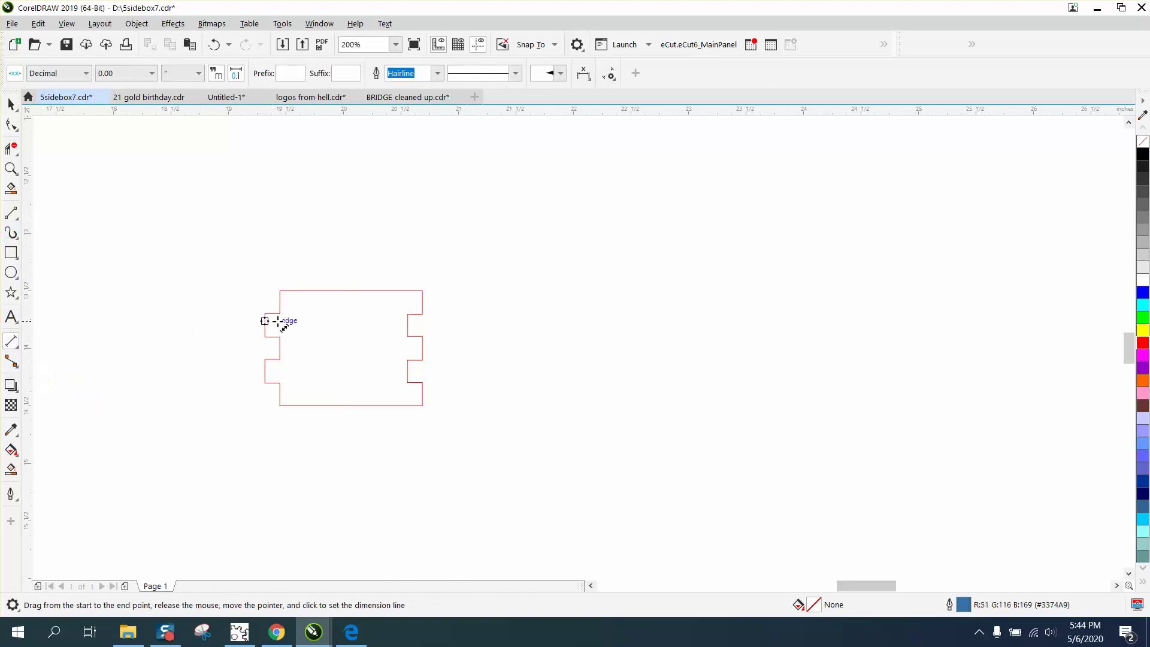
{"action": "left_click_drag", "start_coordinate": [280, 313], "coordinate": [408, 313]}
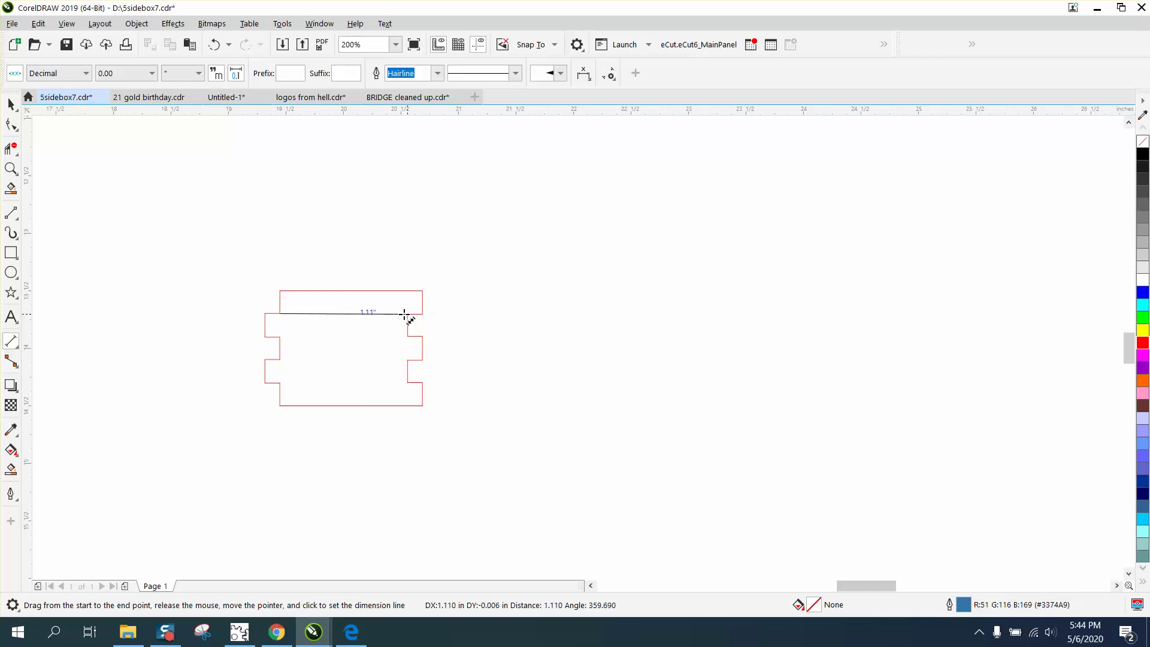
{"action": "left_click", "coordinate": [406, 276]}
{"action": "left_click", "coordinate": [11, 104]}
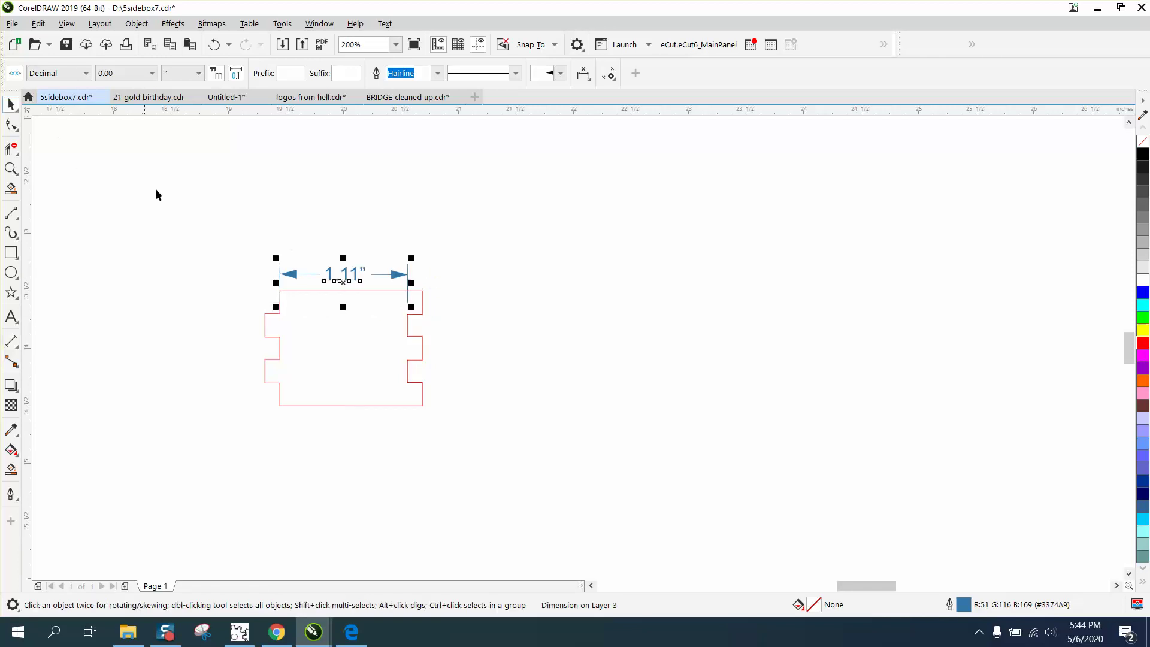
{"action": "left_click", "coordinate": [287, 246]}
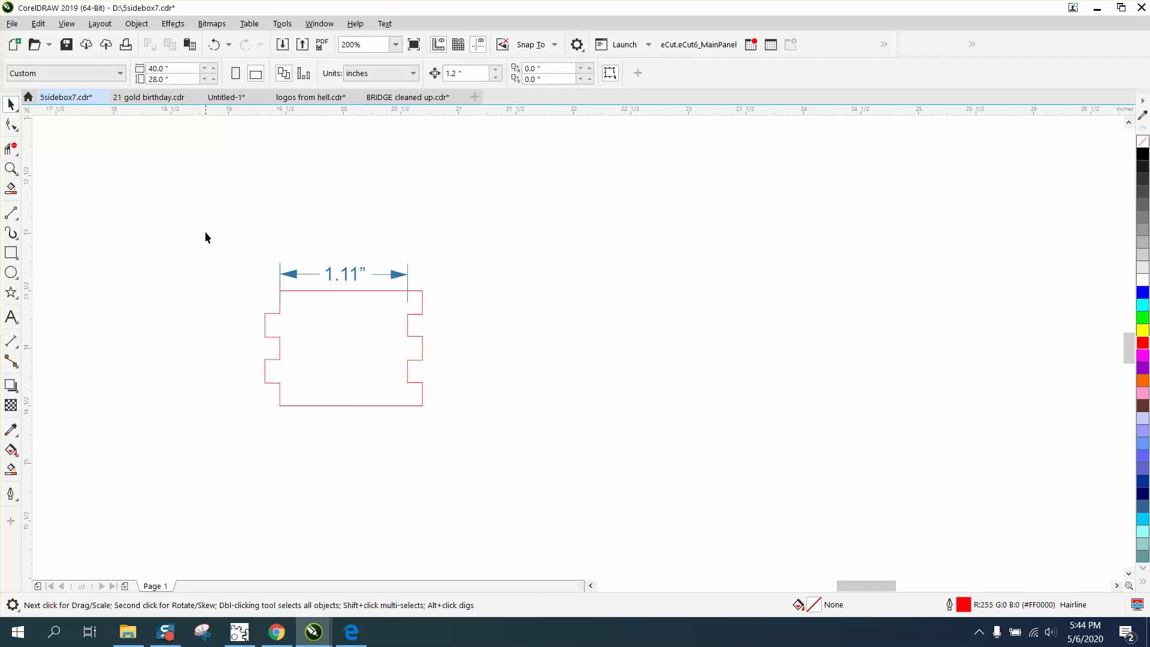
{"action": "left_click_drag", "start_coordinate": [611, 443], "coordinate": [198, 230]}
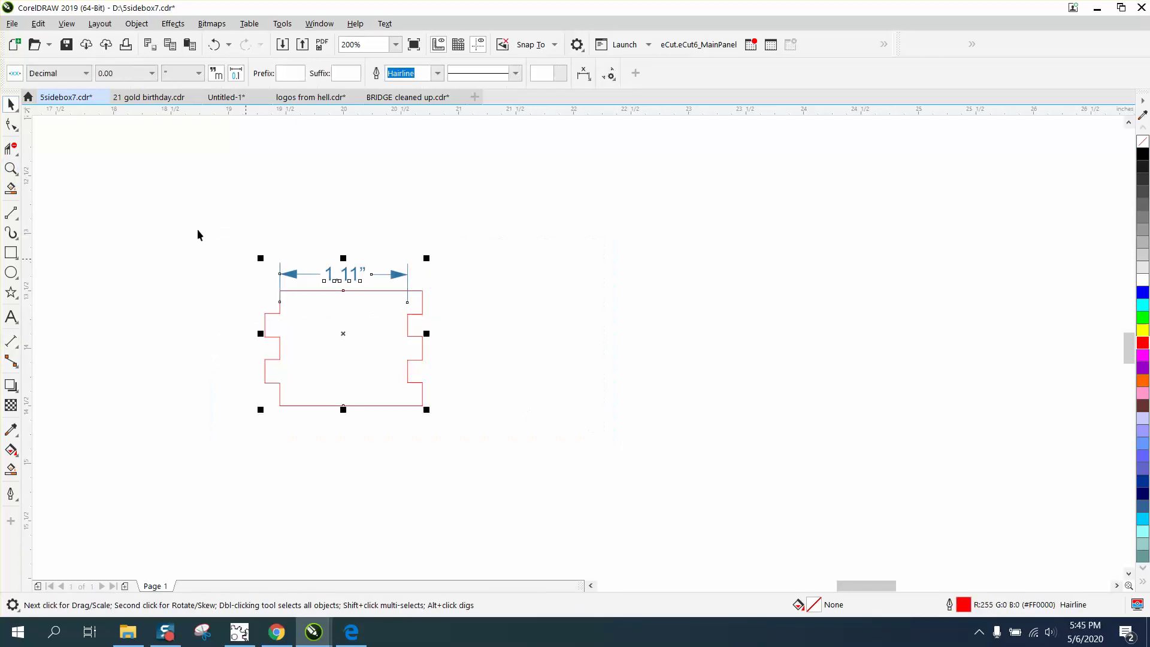
{"action": "left_click", "coordinate": [420, 314]}
Set the nudge step to 0.01" and nudge the right tabbed part right until the top reads 1.26".
{"action": "left_click", "coordinate": [422, 311]}
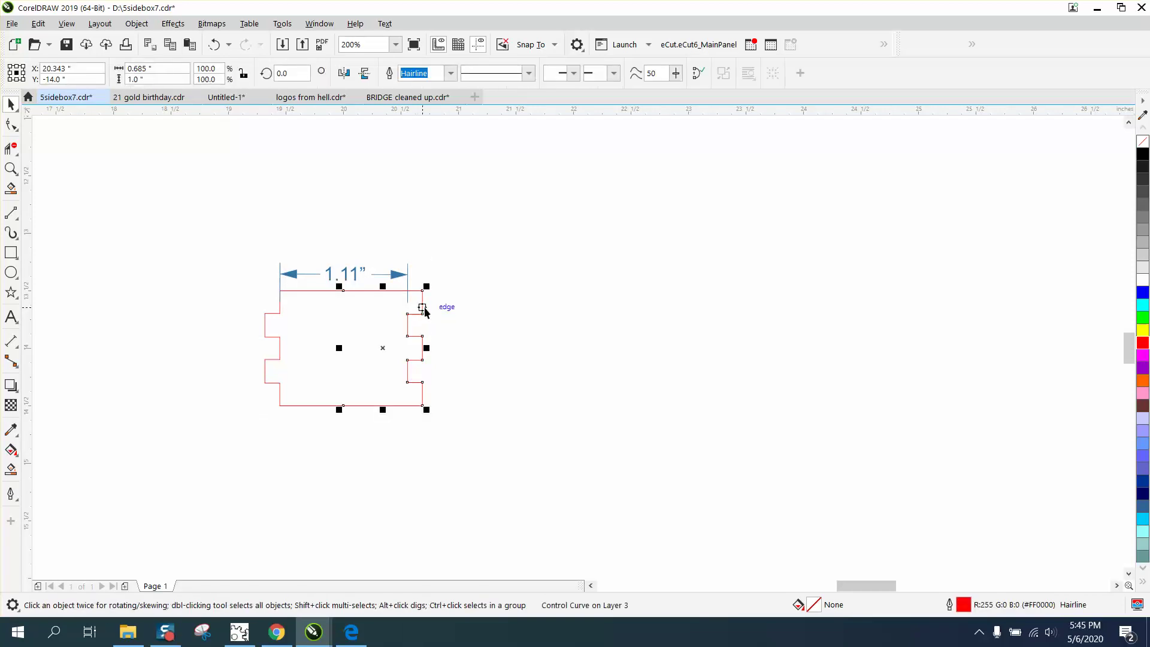
{"action": "left_click", "coordinate": [361, 179]}
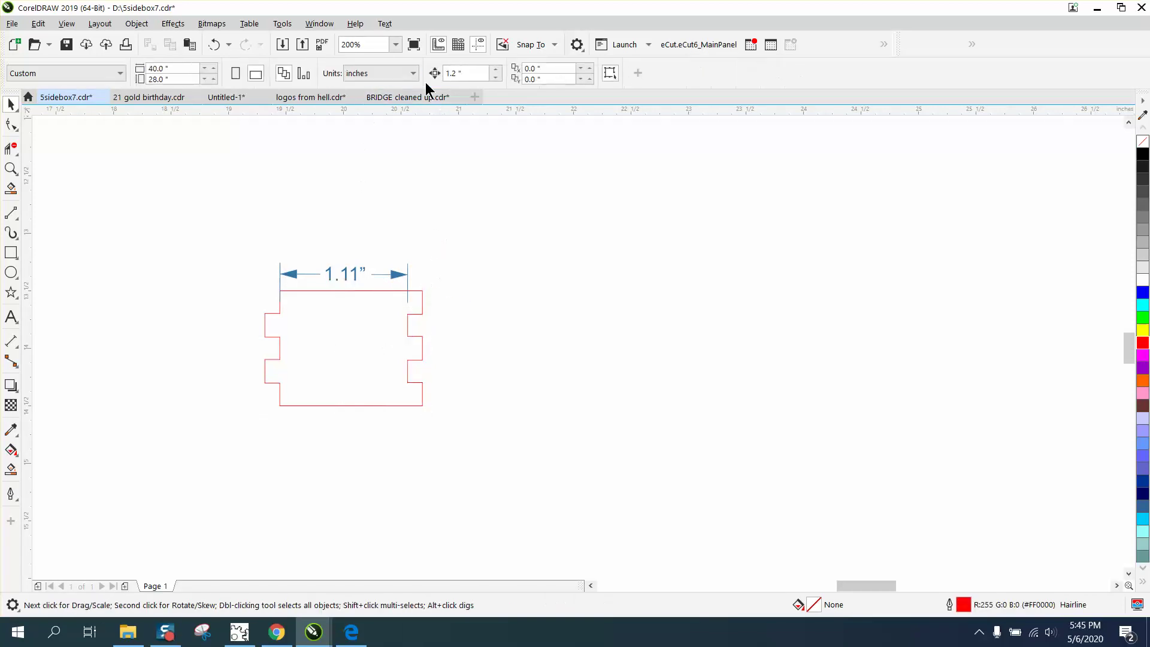
{"action": "double_click", "coordinate": [464, 73]}
{"action": "type", "text": ".01"}
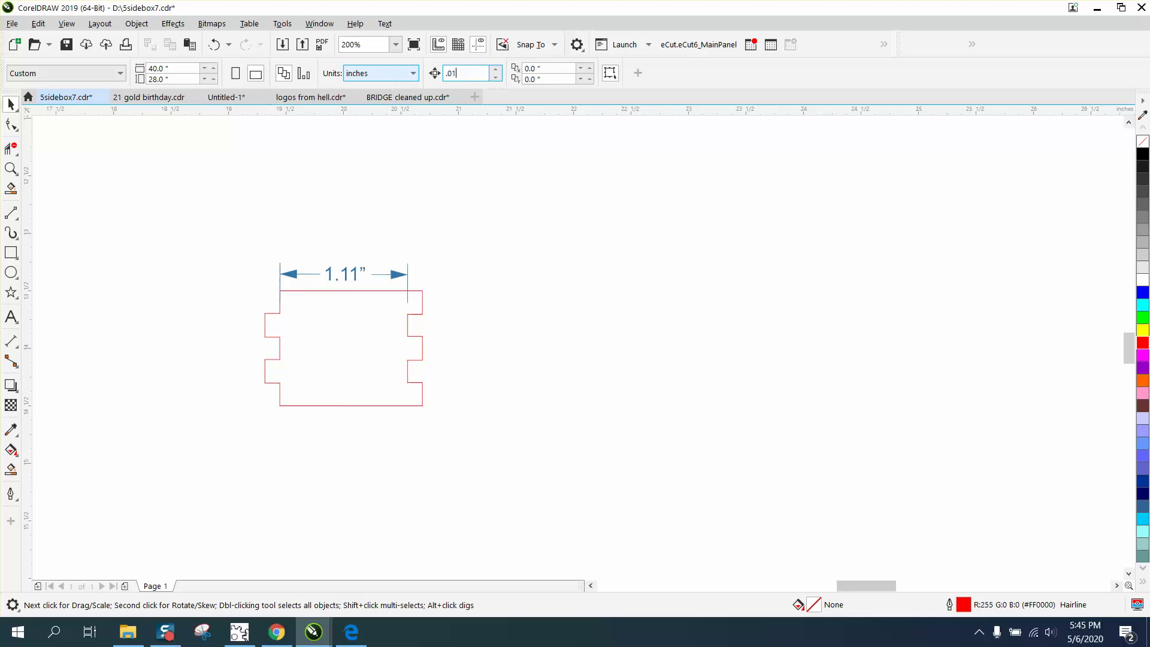
{"action": "left_click", "coordinate": [415, 312]}
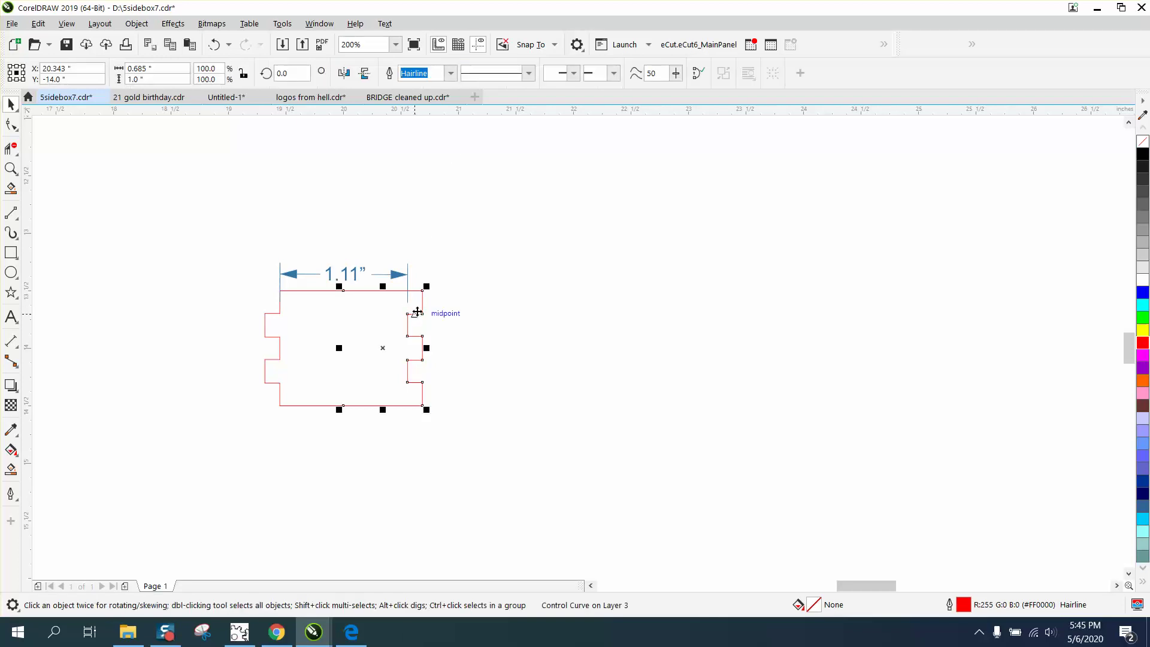
{"action": "key", "text": "Right"}
{"action": "key", "text": "Right"}
{"action": "key", "text": "Right"}
{"action": "key", "text": "Right"}
{"action": "key", "text": "Right"}
{"action": "key", "text": "Right"}
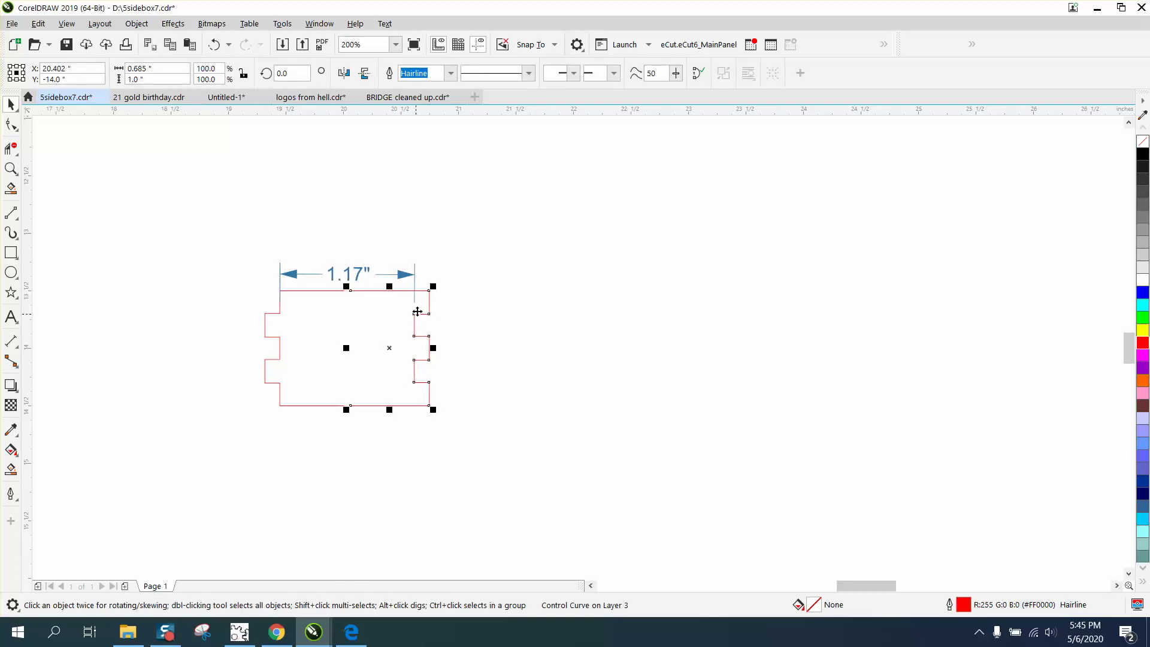
{"action": "key", "text": "Right"}
{"action": "key", "text": "Right"}
{"action": "key", "text": "Right"}
{"action": "key", "text": "Right"}
{"action": "key", "text": "Right"}
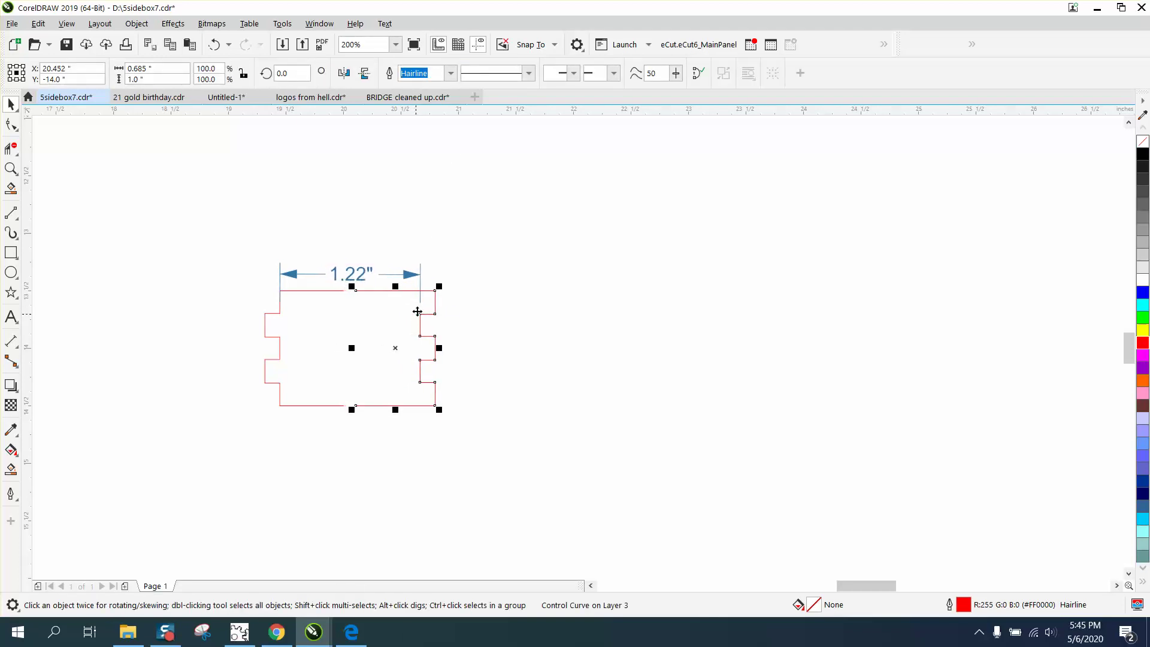
{"action": "key", "text": "Right"}
{"action": "key", "text": "Right"}
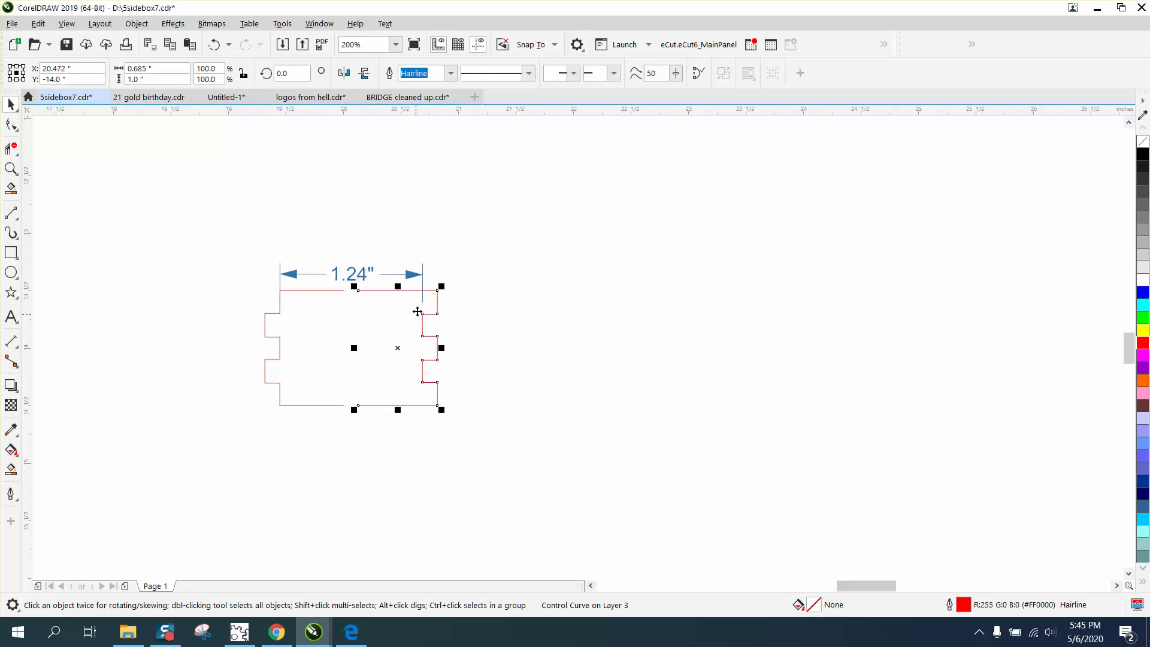
{"action": "key", "text": "Right"}
{"action": "key", "text": "Right"}
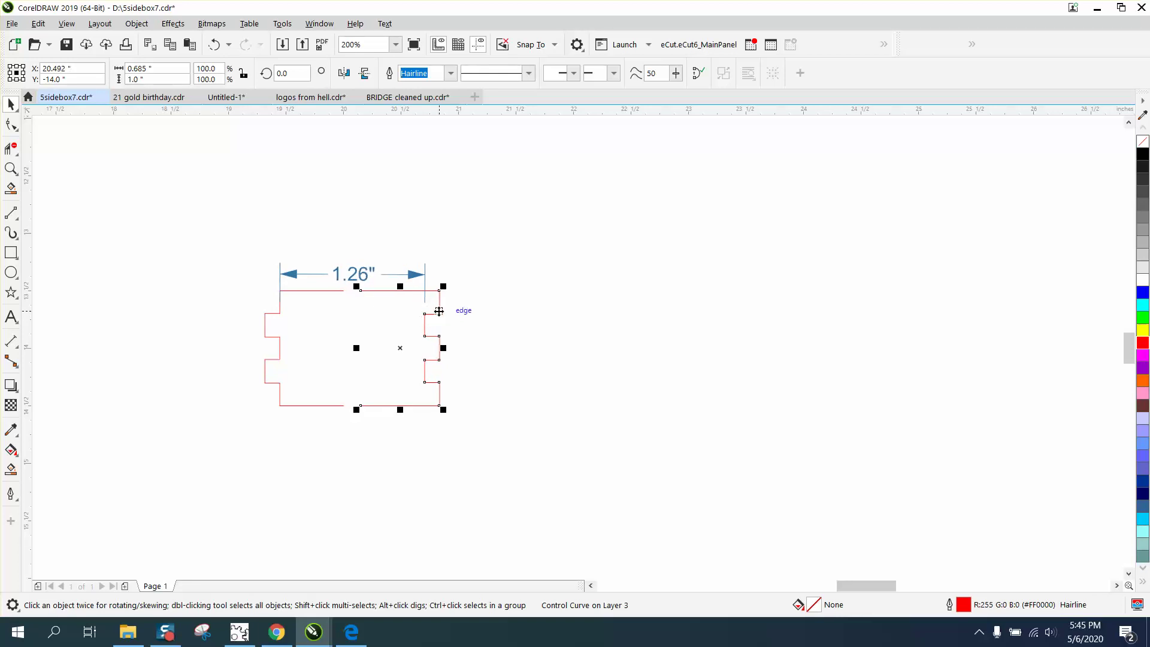
Delete the 1.26" dimension and extend the left half's top edge to close the gap.
{"action": "left_click", "coordinate": [354, 277]}
{"action": "key", "text": "Delete"}
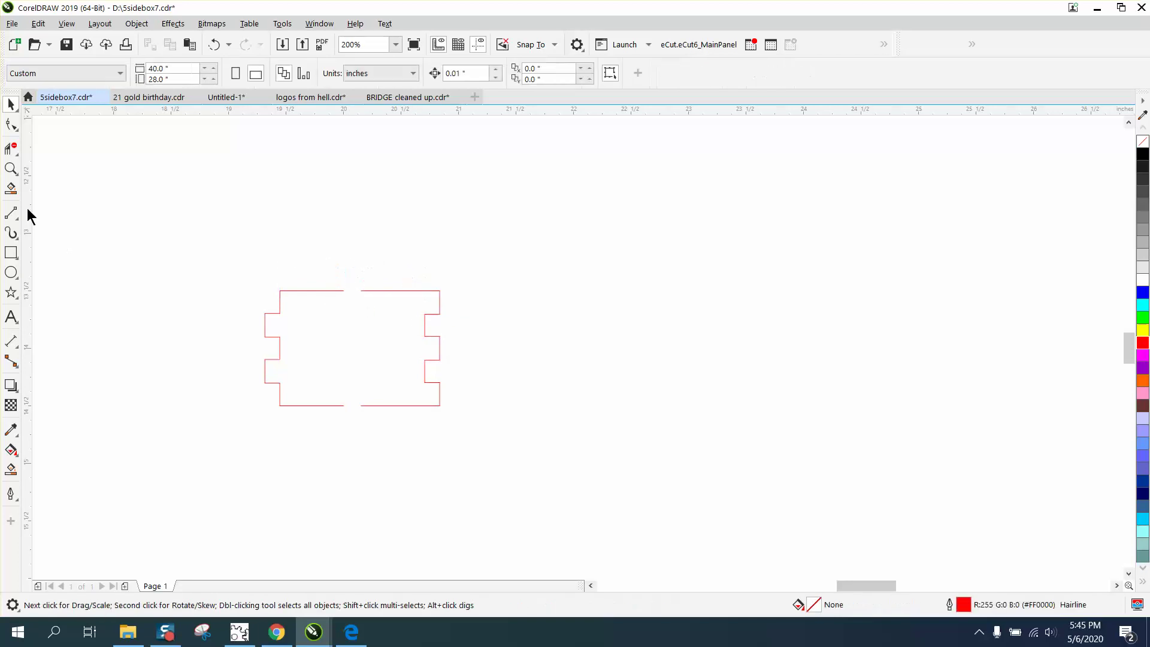
{"action": "left_click", "coordinate": [11, 169]}
{"action": "left_click_drag", "start_coordinate": [257, 270], "coordinate": [534, 393]}
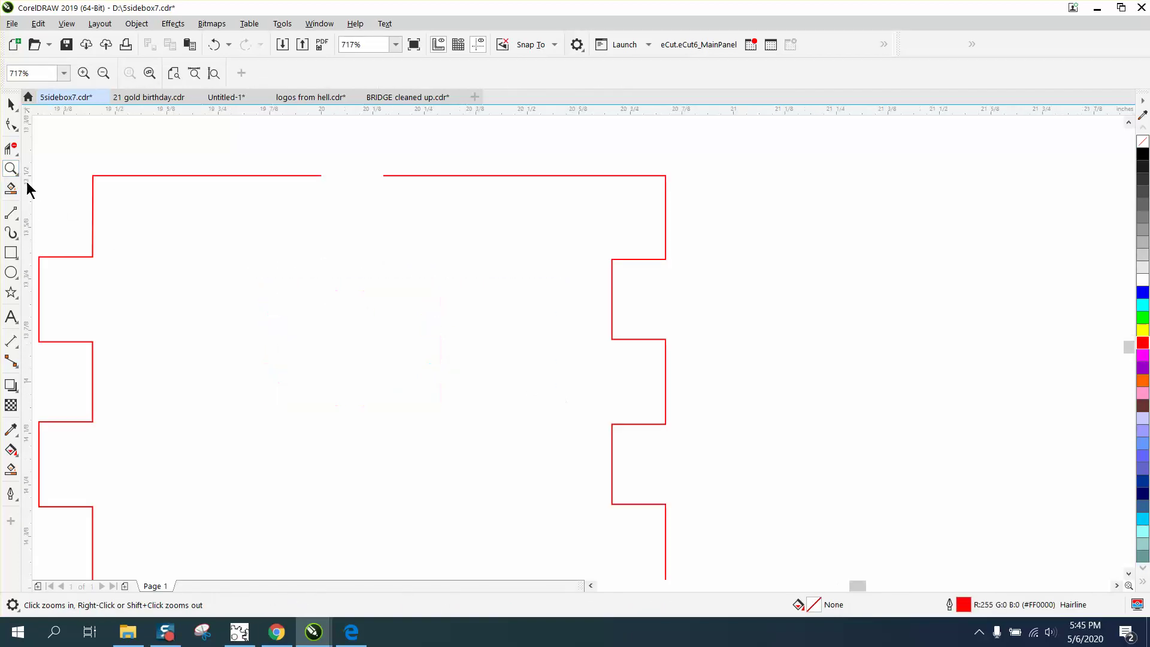
{"action": "left_click", "coordinate": [18, 226]}
{"action": "left_click", "coordinate": [48, 230]}
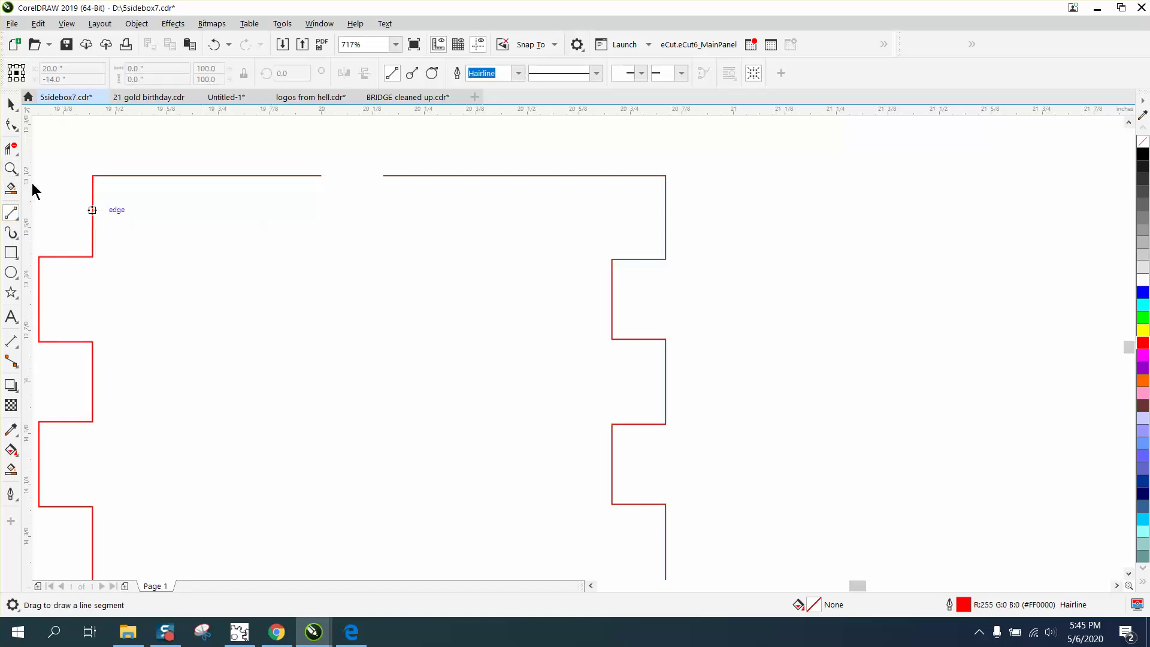
{"action": "left_click", "coordinate": [11, 124]}
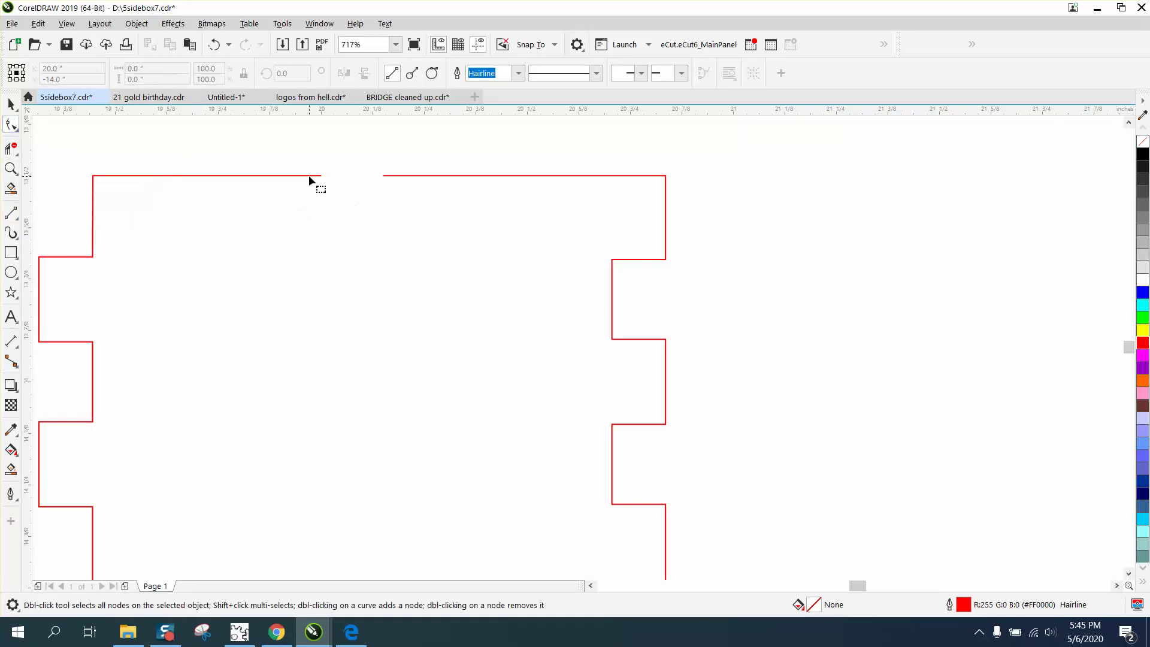
{"action": "left_click", "coordinate": [309, 176]}
{"action": "left_click_drag", "start_coordinate": [323, 177], "coordinate": [383, 176]}
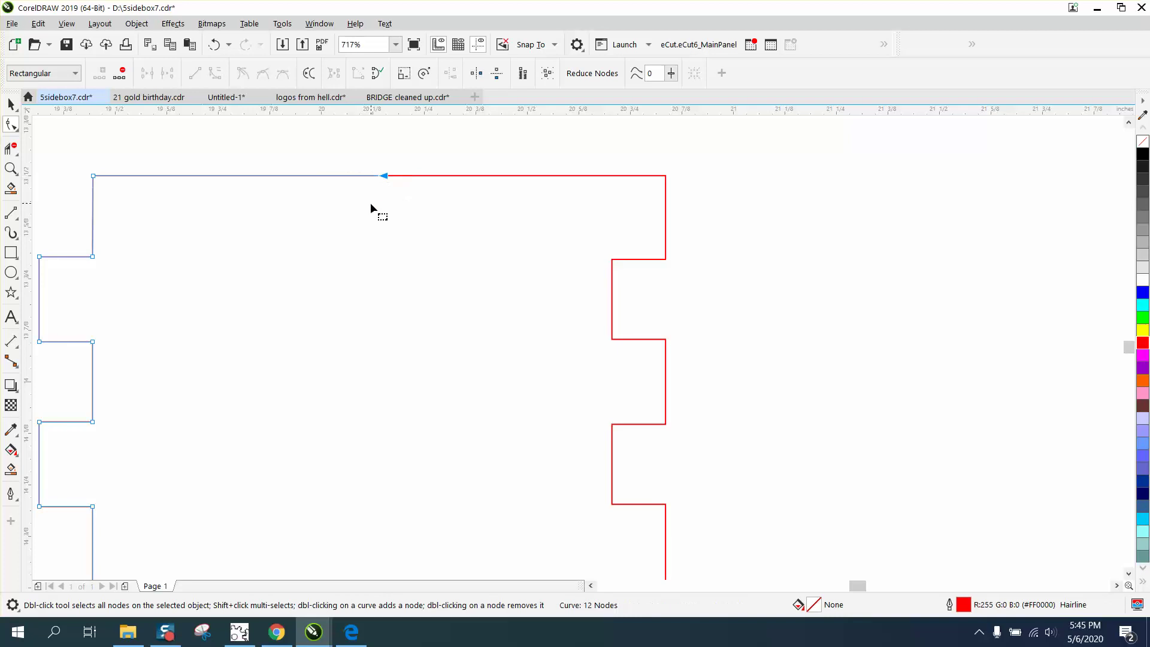
Smart Fill the panel outline, move the new shape aside, and give it no fill and a red outline.
{"action": "scroll", "coordinate": [370, 207], "scroll_direction": "down", "scroll_amount": 5}
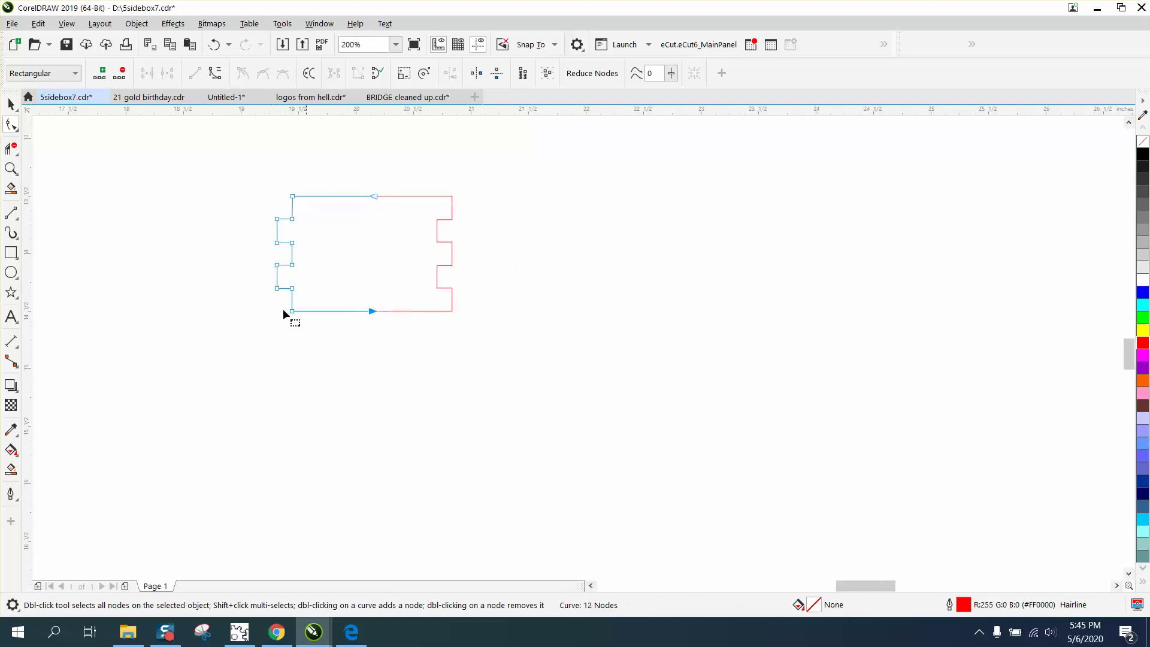
{"action": "left_click", "coordinate": [11, 469]}
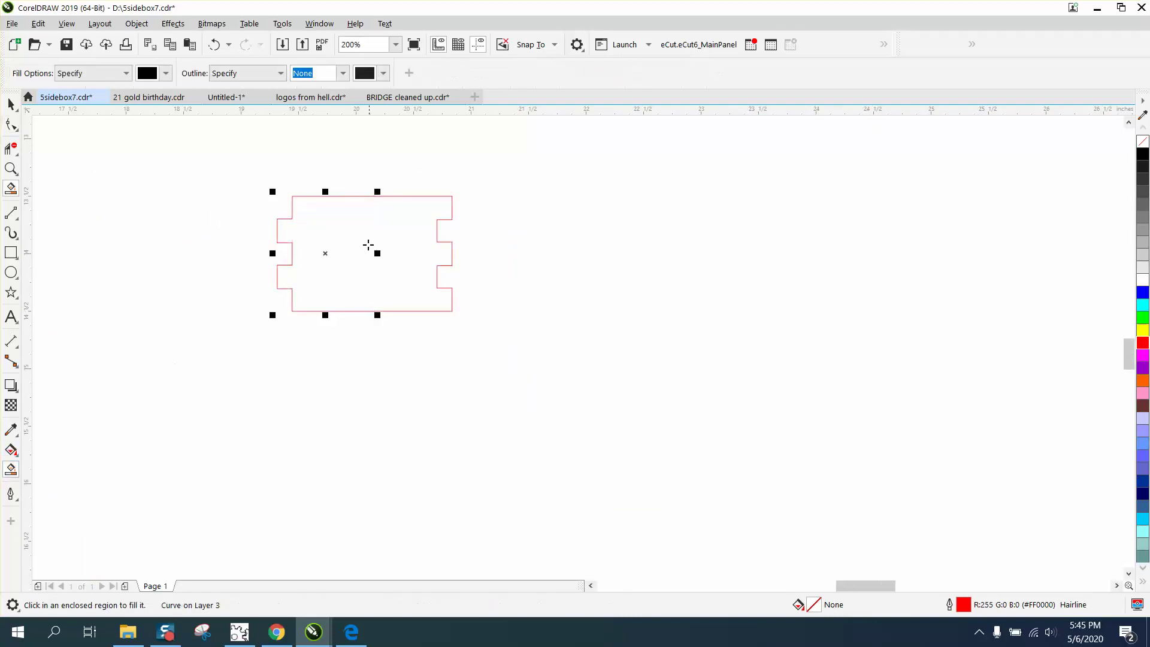
{"action": "left_click", "coordinate": [368, 245]}
{"action": "left_click", "coordinate": [11, 104]}
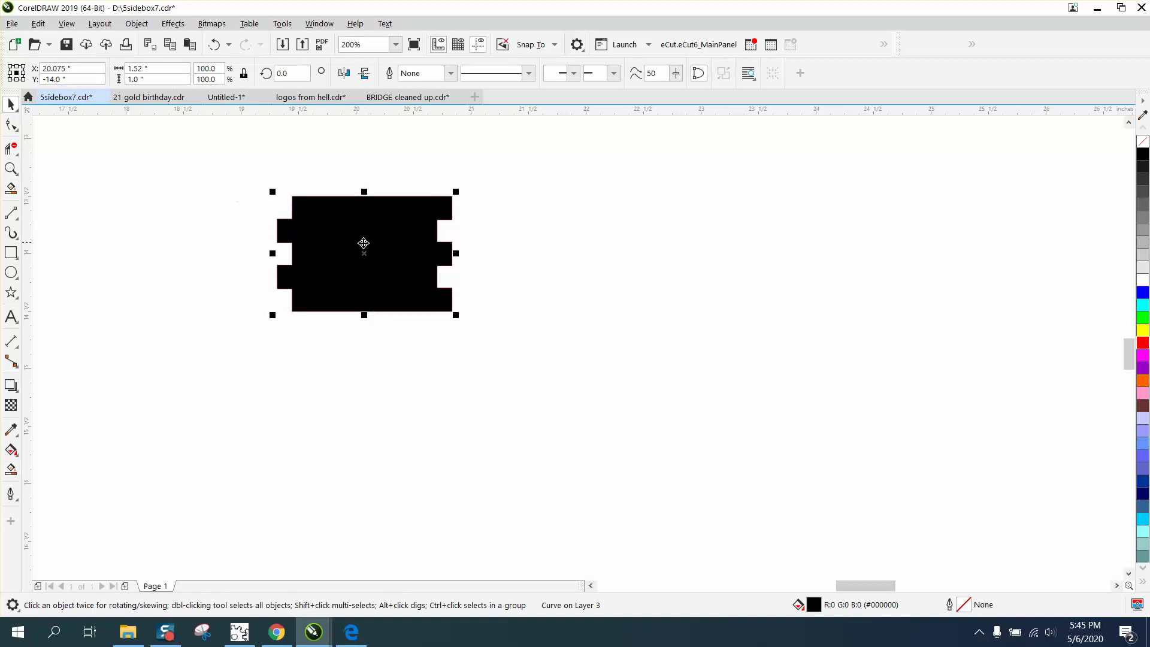
{"action": "left_click_drag", "start_coordinate": [364, 244], "coordinate": [578, 254]}
{"action": "left_click", "coordinate": [1142, 140]}
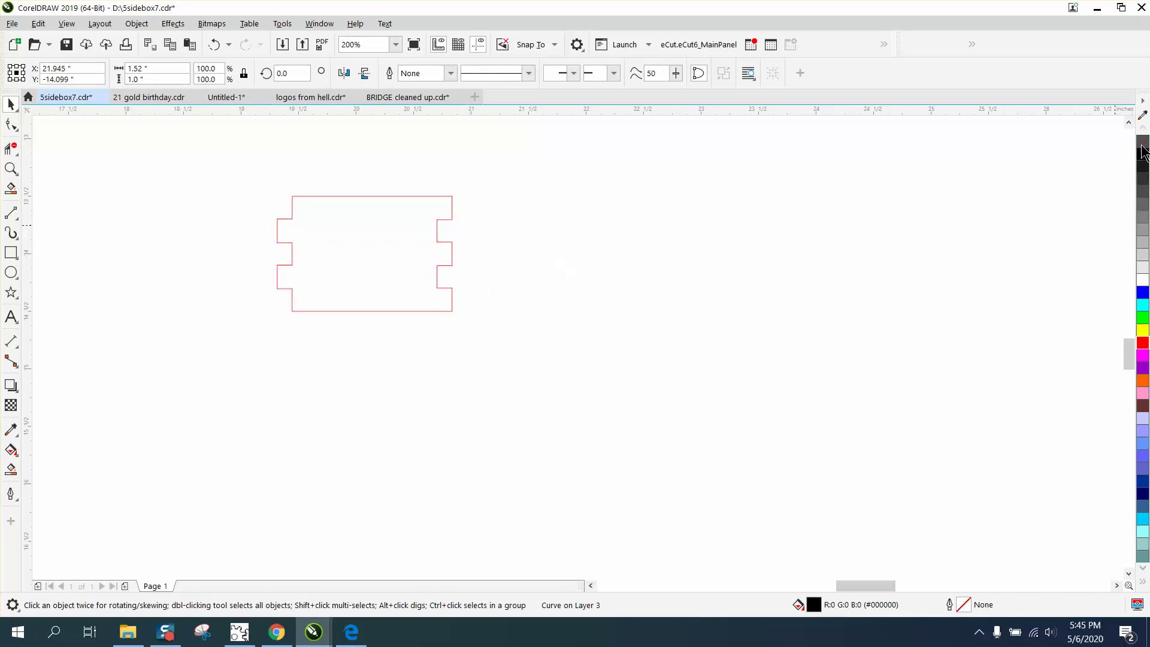
{"action": "right_click", "coordinate": [1142, 154]}
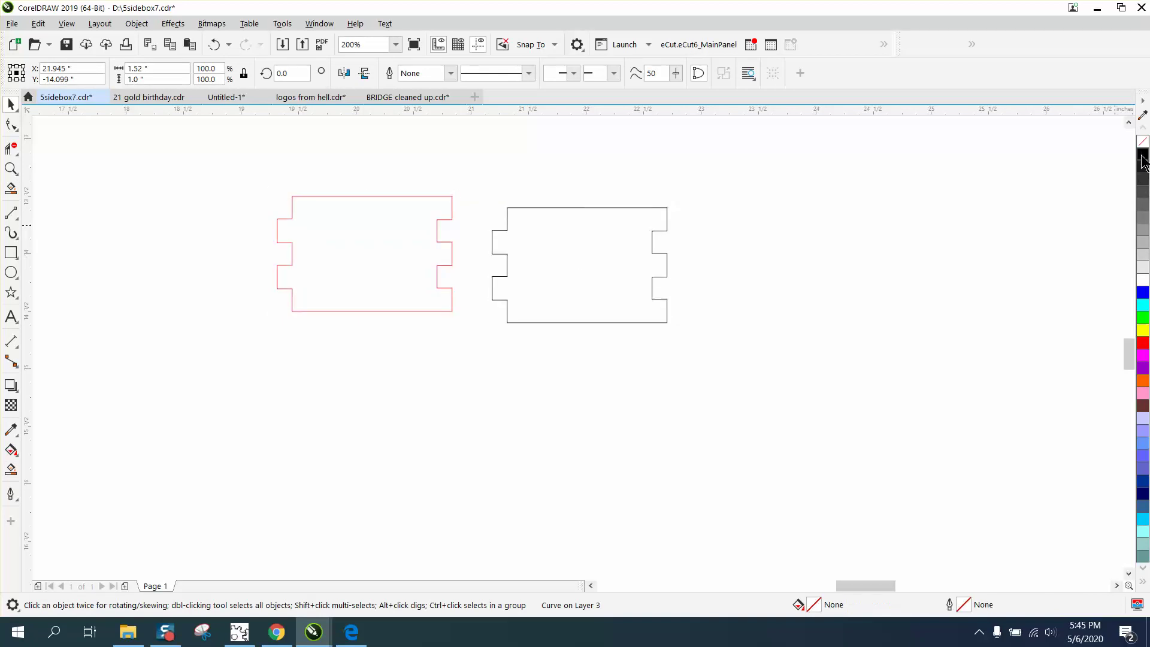
{"action": "right_click", "coordinate": [1143, 343]}
Delete the original panel's right and left halves.
{"action": "left_click", "coordinate": [407, 259]}
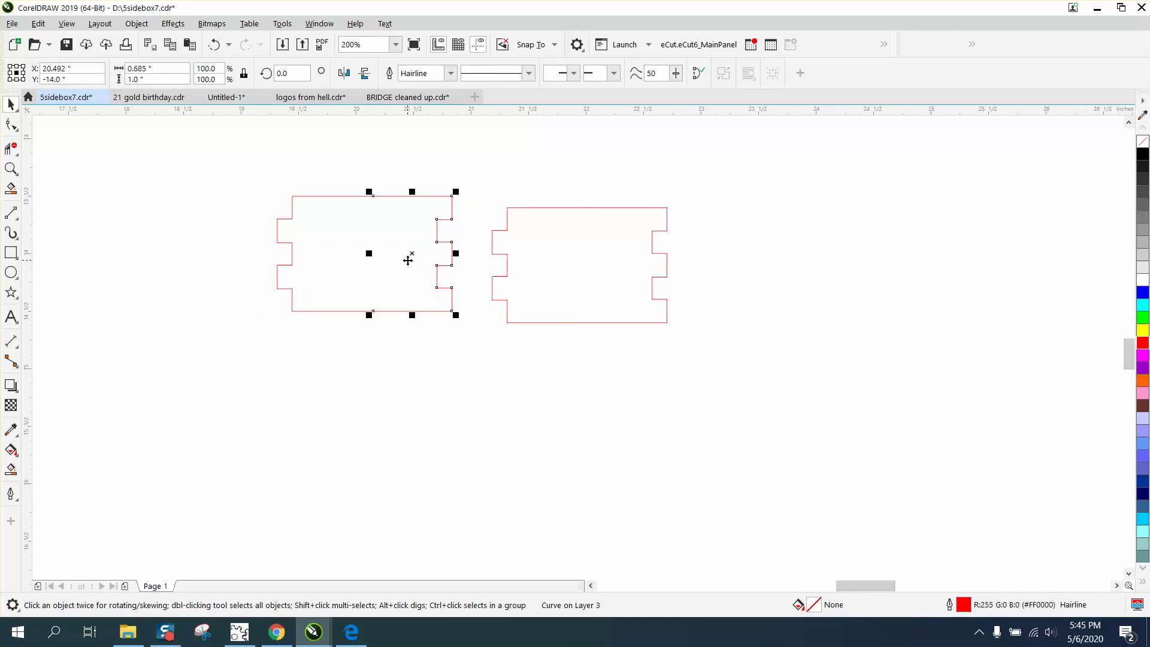
{"action": "key", "text": "Delete"}
{"action": "left_click", "coordinate": [300, 264]}
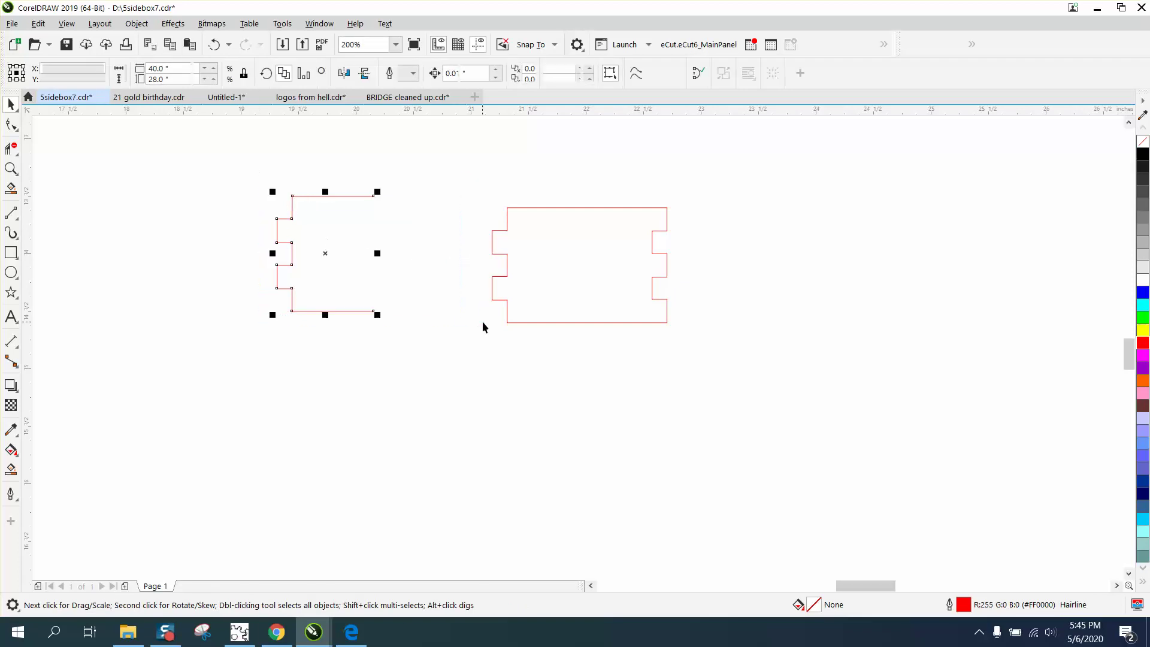
{"action": "key", "text": "Delete"}
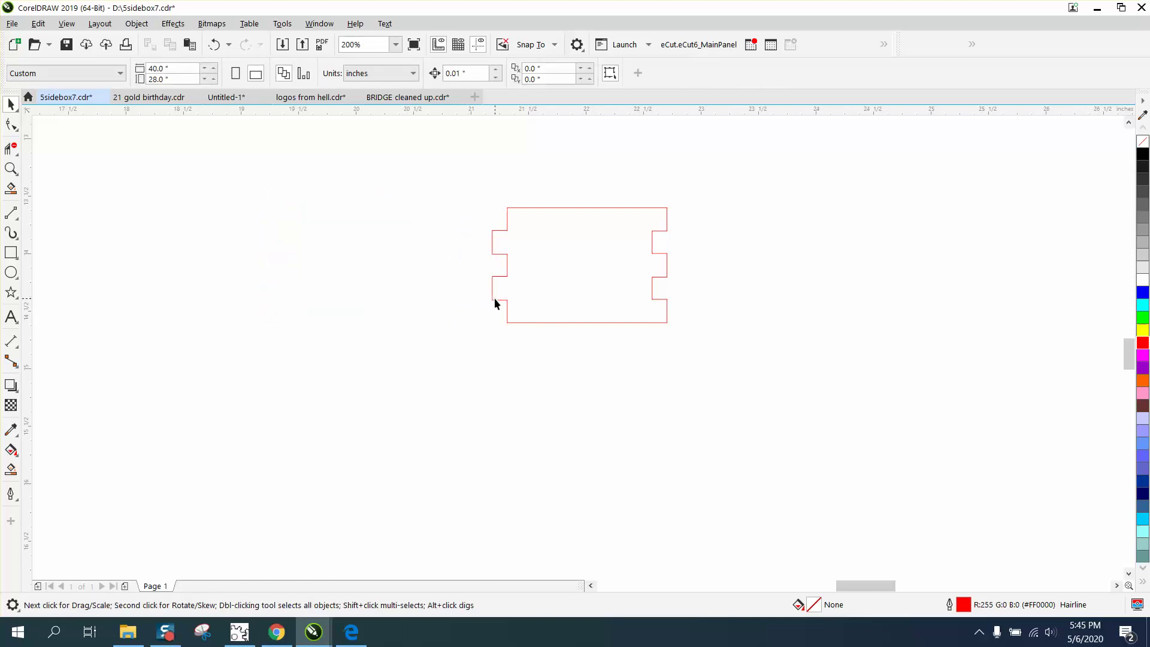
Zoom in on the closed panel and set the nudge distance to 0.05".
{"action": "left_click", "coordinate": [495, 300]}
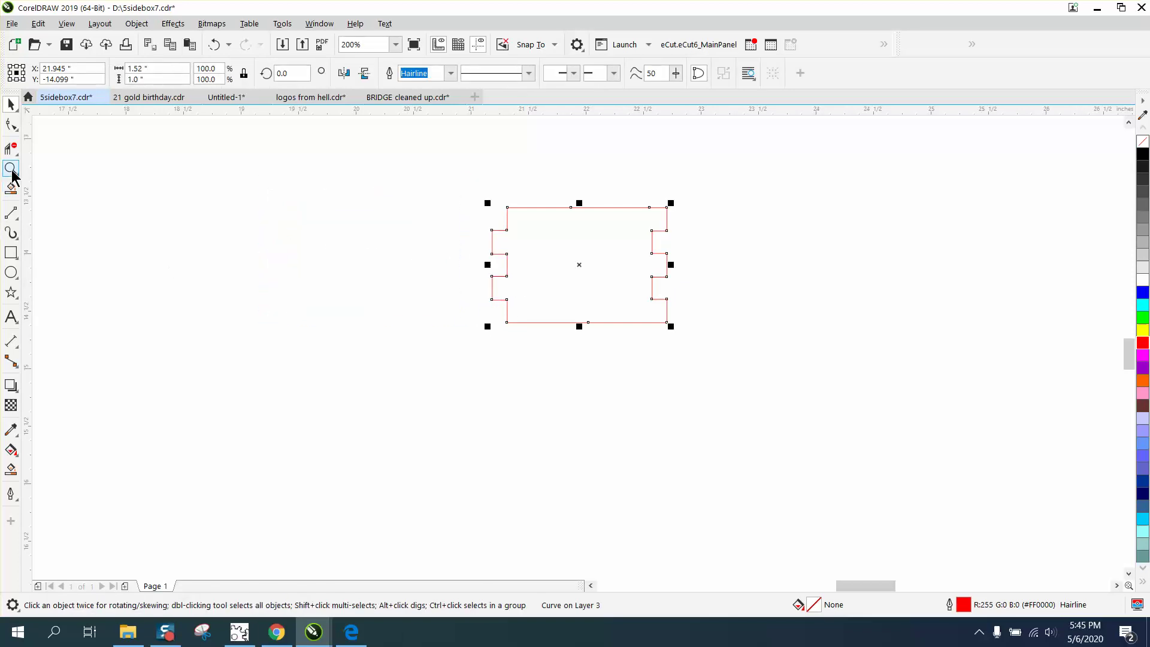
{"action": "left_click", "coordinate": [11, 168]}
{"action": "left_click_drag", "start_coordinate": [489, 189], "coordinate": [830, 409]}
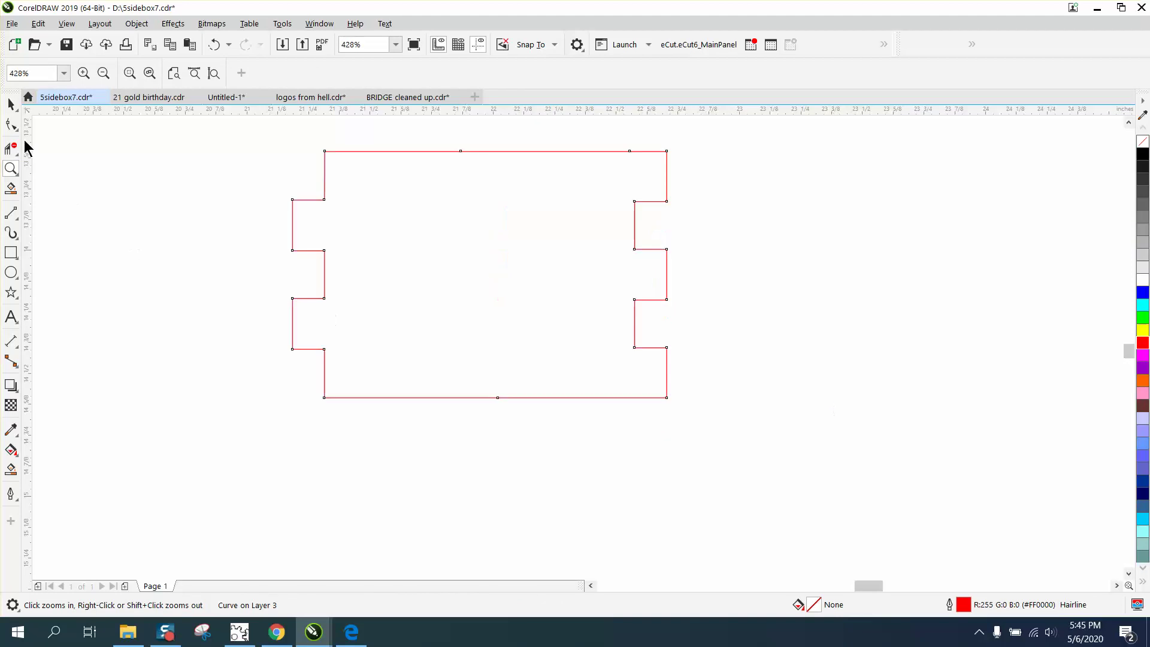
{"action": "left_click", "coordinate": [10, 105]}
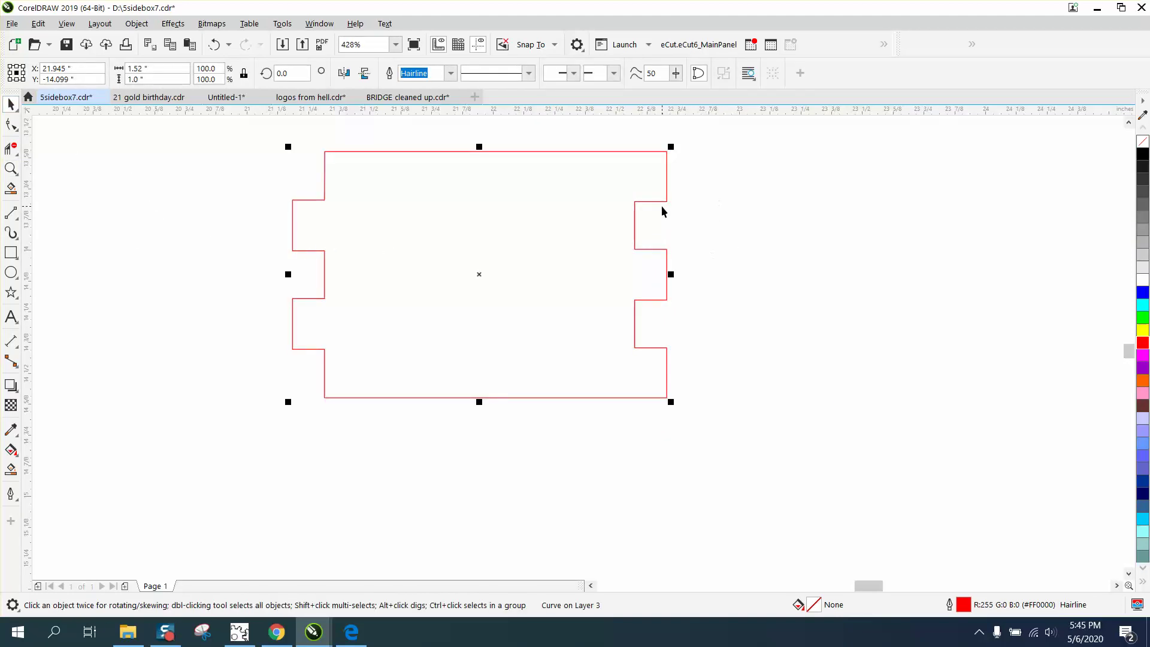
{"action": "left_click", "coordinate": [10, 124]}
{"action": "left_click", "coordinate": [11, 104]}
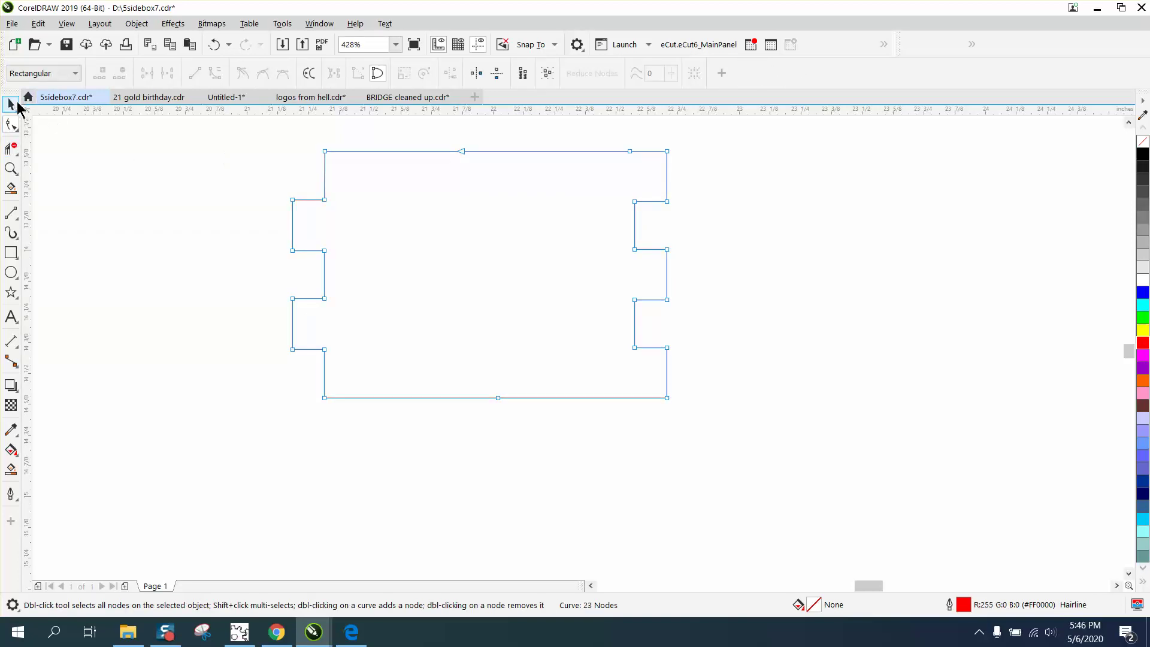
{"action": "left_click_drag", "start_coordinate": [470, 73], "coordinate": [414, 78]}
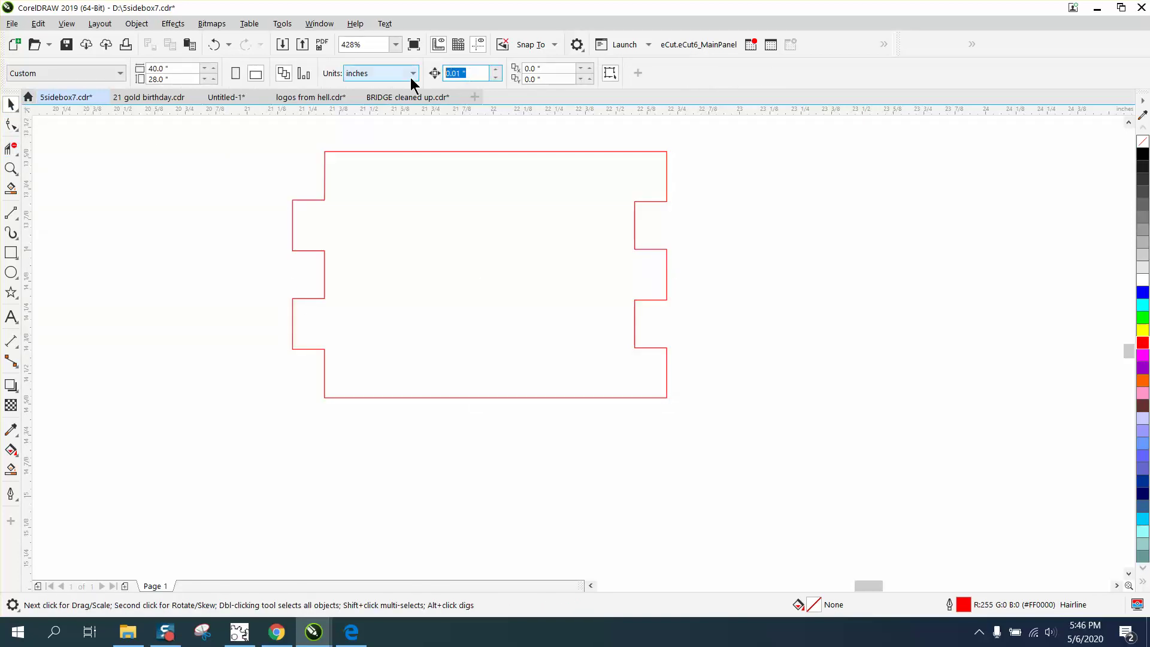
{"action": "type", "text": ".05"}
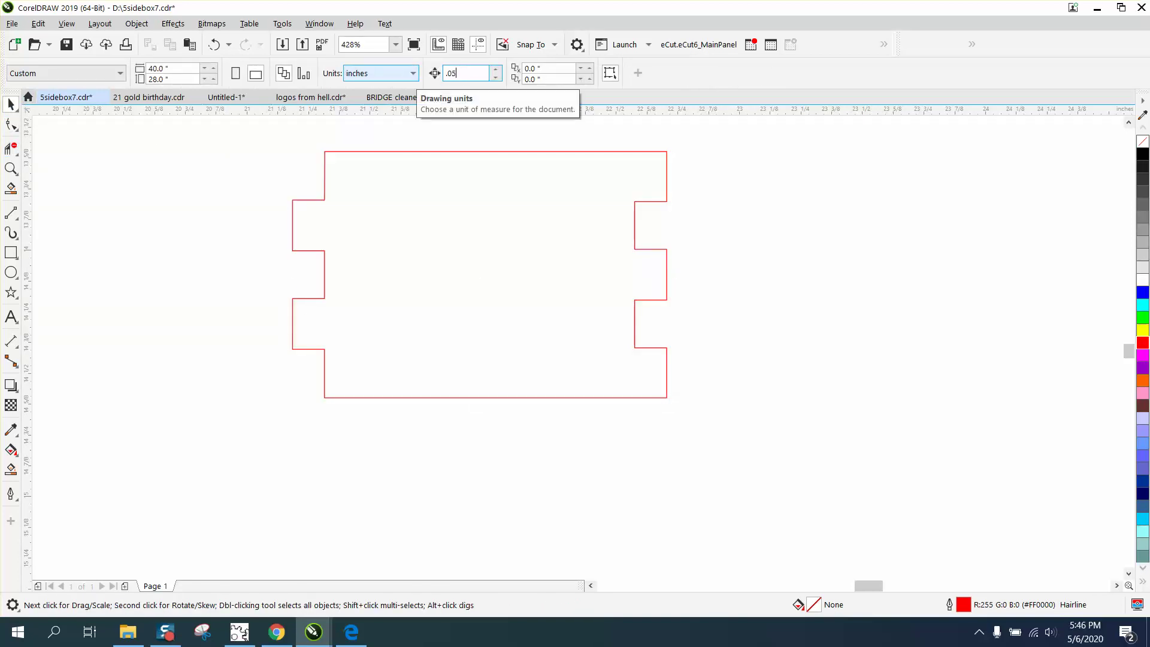
Push the left tab nodes 0.05" left and the right-edge nodes 0.05" right.
{"action": "left_click", "coordinate": [10, 125]}
{"action": "left_click", "coordinate": [293, 205]}
{"action": "left_click_drag", "start_coordinate": [275, 183], "coordinate": [314, 363]}
{"action": "key", "text": "Left"}
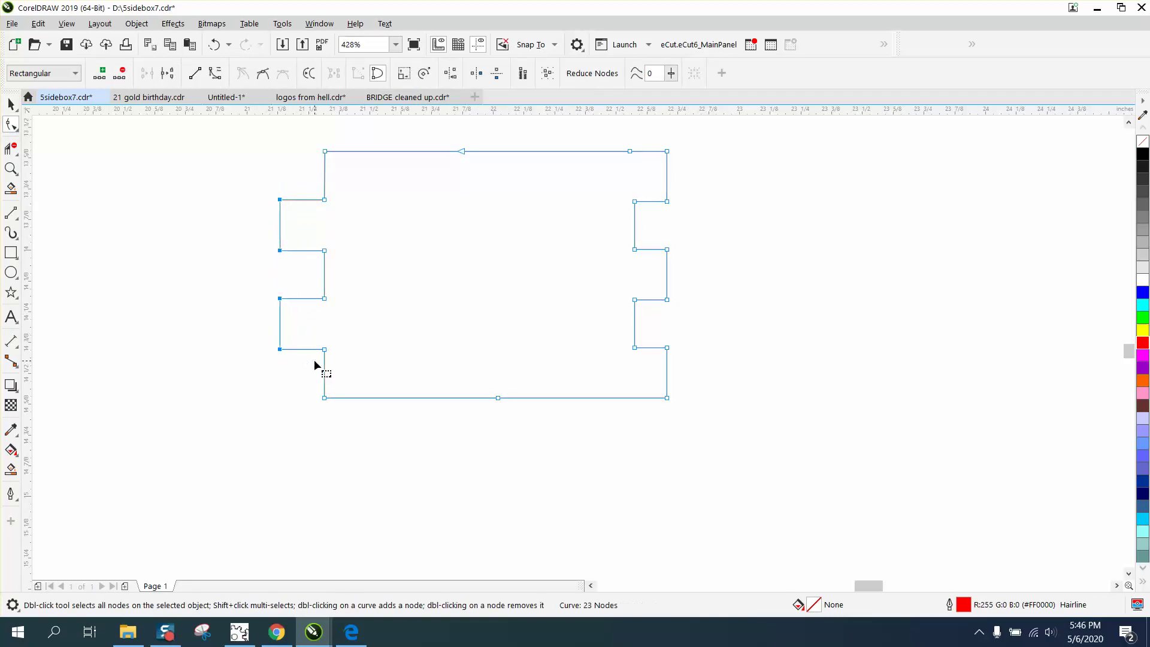
{"action": "left_click_drag", "start_coordinate": [660, 148], "coordinate": [689, 412]}
{"action": "key", "text": "Right"}
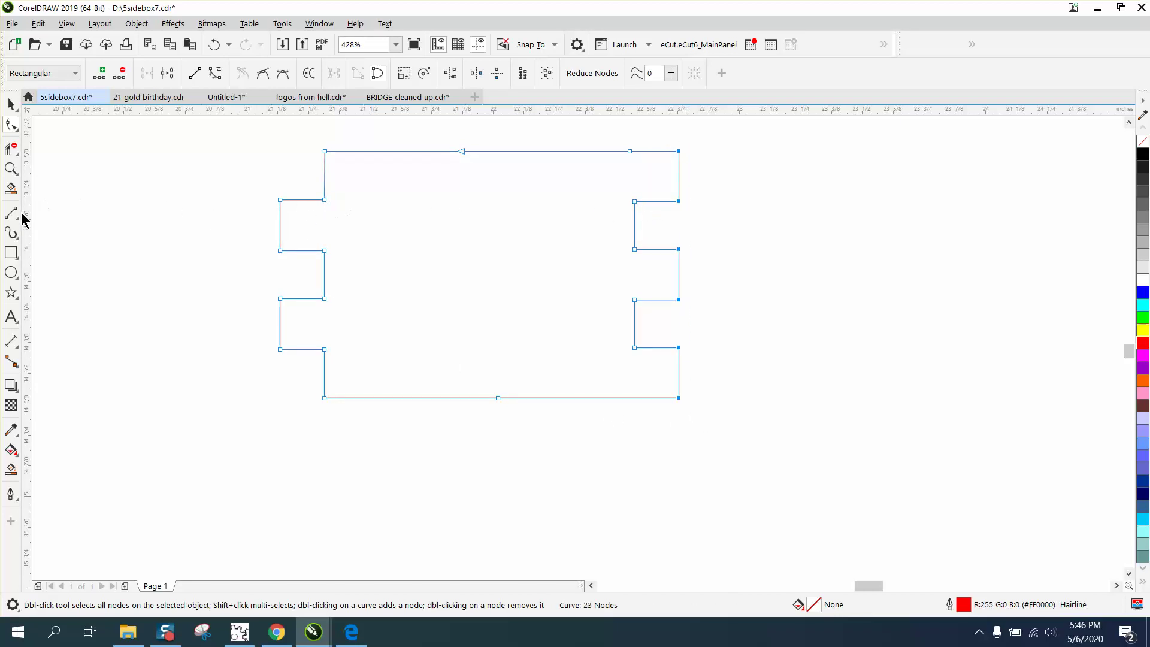
Measure the panel's top width with a Parallel Dimension, then cancel it.
{"action": "left_click", "coordinate": [12, 340]}
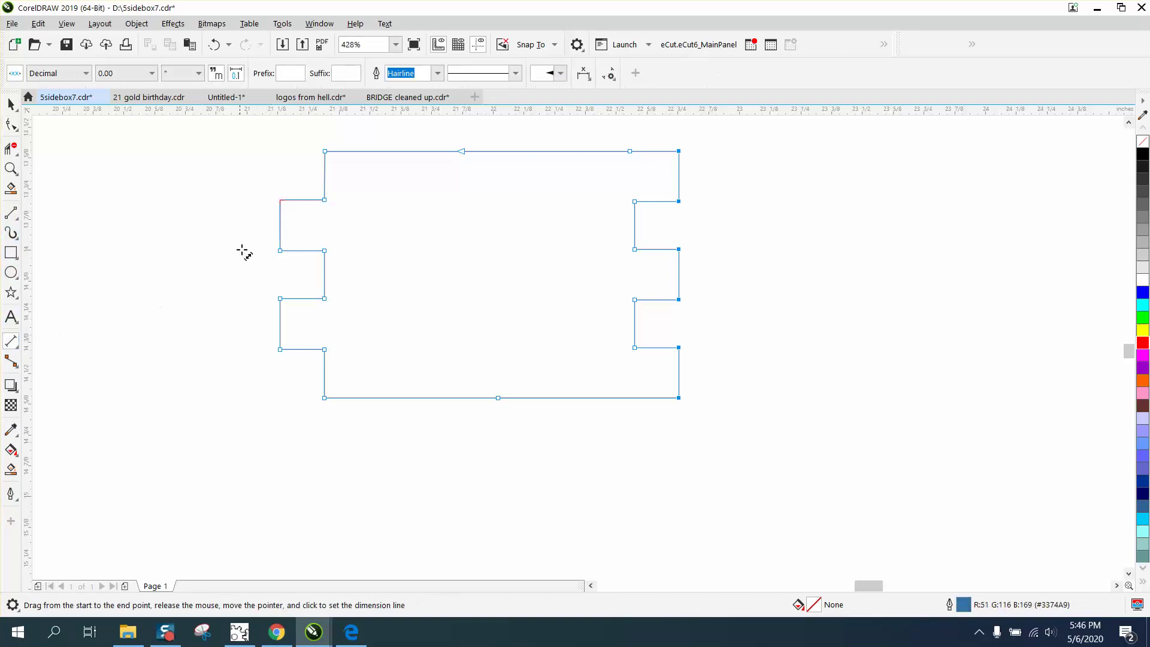
{"action": "left_click_drag", "start_coordinate": [324, 200], "coordinate": [635, 200]}
{"action": "key", "text": "Escape"}
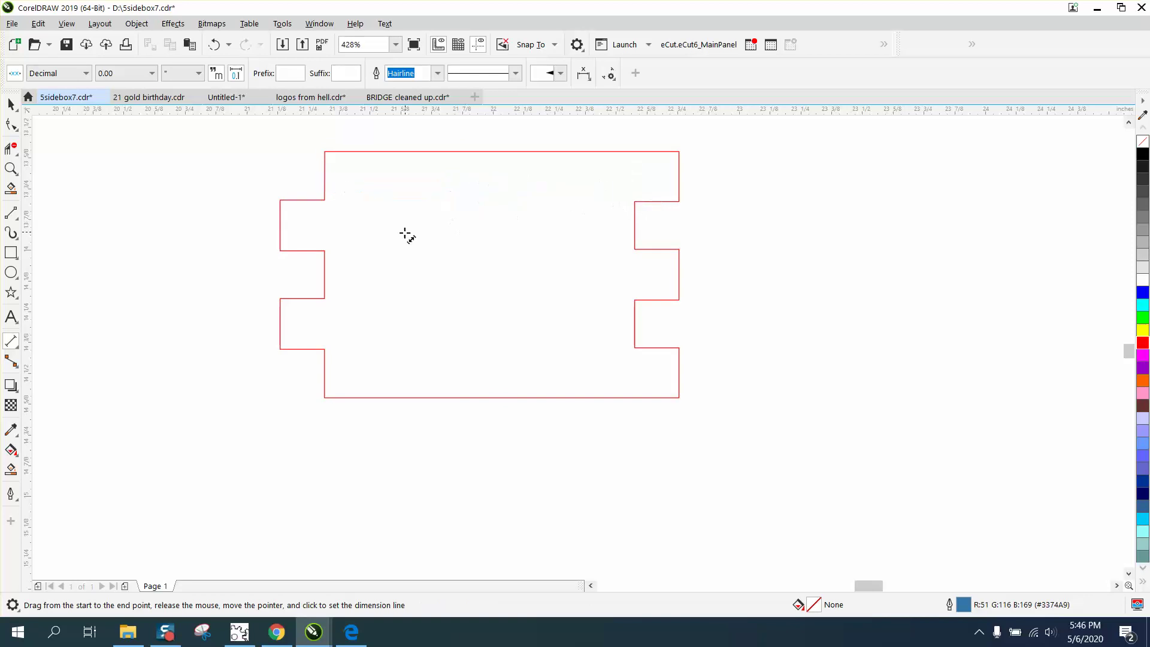
Zoom out, then marquee-select and delete objects on the page.
{"action": "left_click", "coordinate": [11, 105]}
{"action": "scroll", "coordinate": [479, 316], "scroll_direction": "down", "scroll_amount": 7}
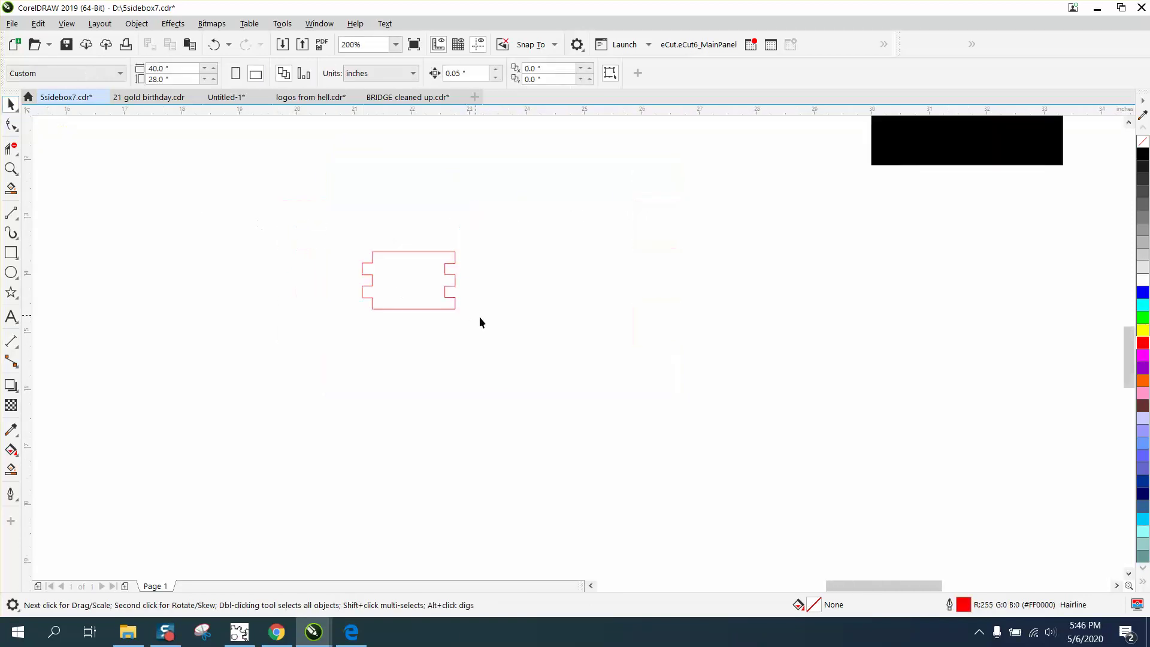
{"action": "scroll", "coordinate": [493, 330], "scroll_direction": "down", "scroll_amount": 1}
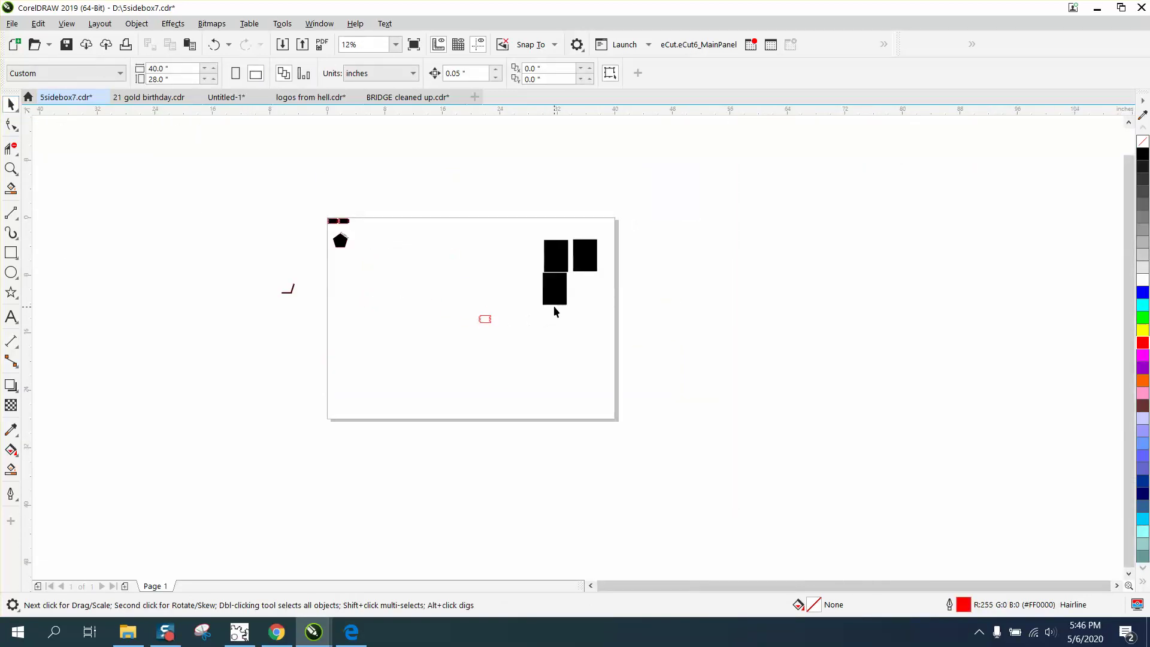
{"action": "left_click_drag", "start_coordinate": [560, 257], "coordinate": [119, 219]}
{"action": "key", "text": "Delete"}
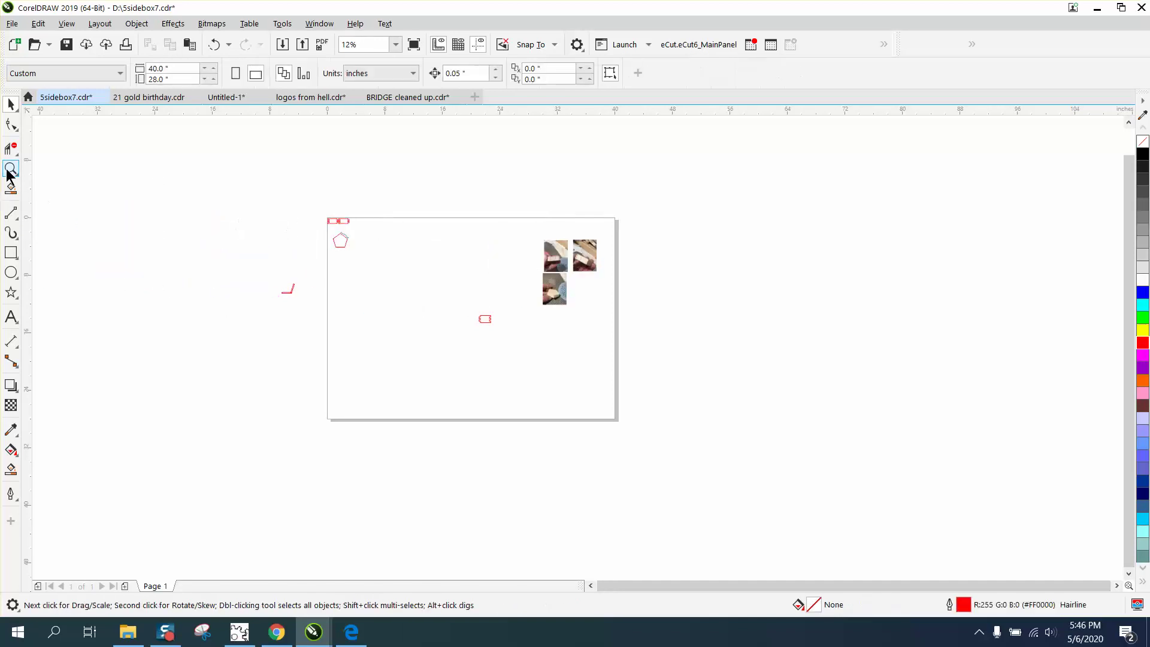
Zoom in on the three reference photos and one joint close-up, then onto the pentagon.
{"action": "left_click", "coordinate": [11, 169]}
{"action": "left_click_drag", "start_coordinate": [533, 243], "coordinate": [614, 342]}
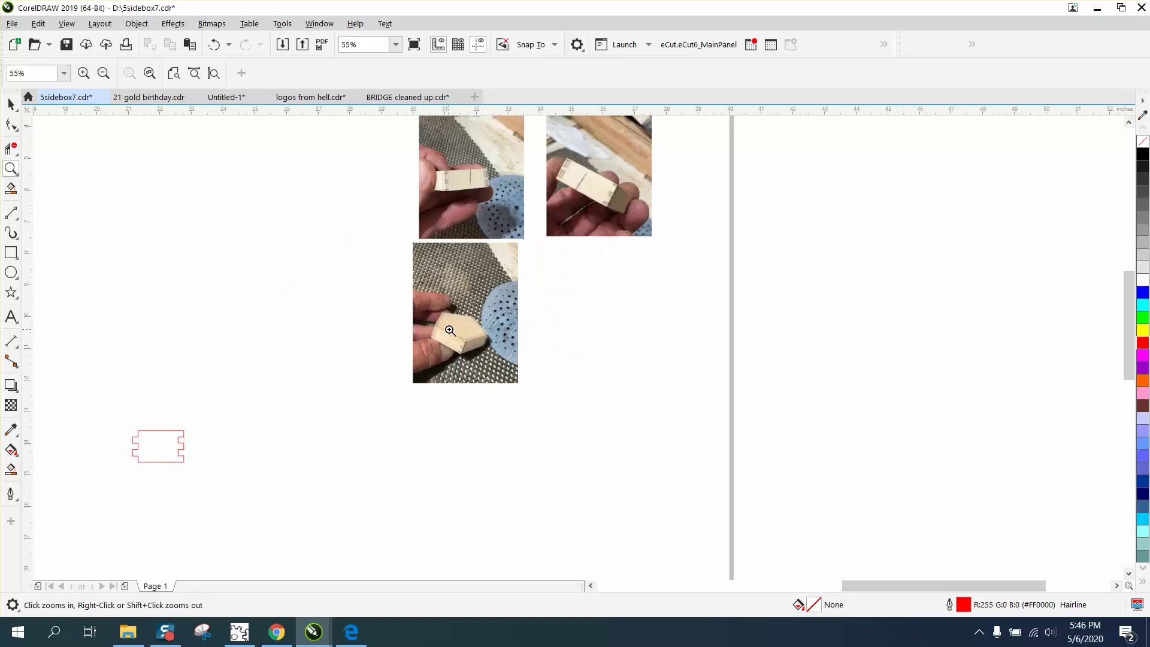
{"action": "left_click_drag", "start_coordinate": [597, 178], "coordinate": [656, 232]}
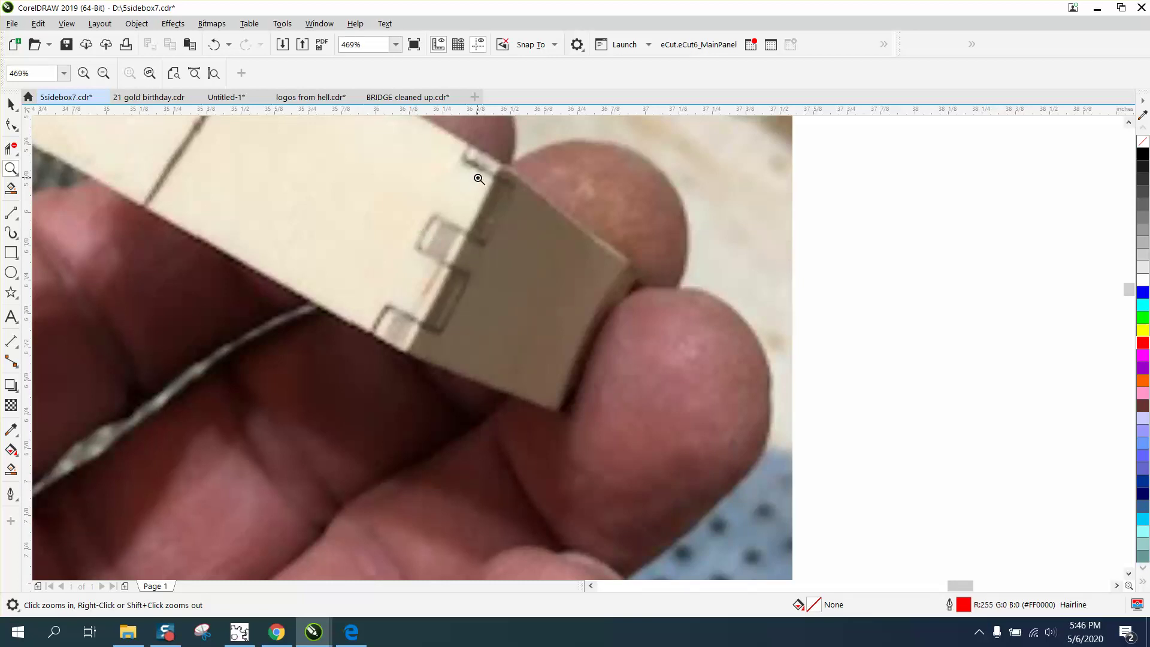
{"action": "scroll", "coordinate": [479, 180], "scroll_direction": "down", "scroll_amount": 6}
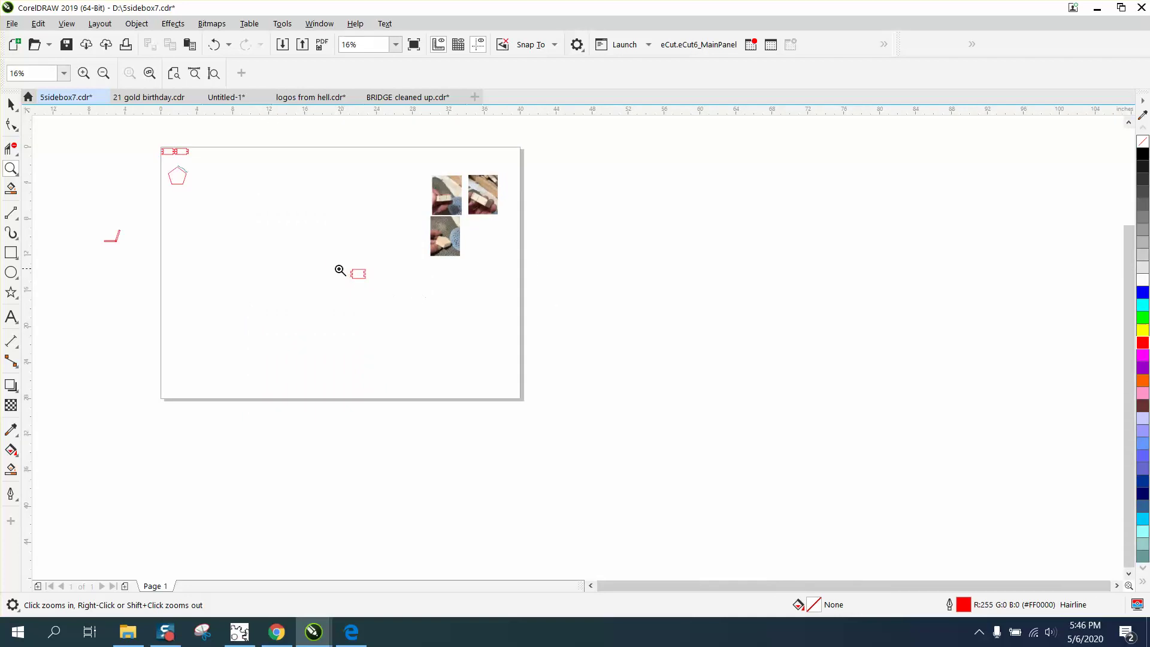
{"action": "left_click_drag", "start_coordinate": [158, 166], "coordinate": [264, 216]}
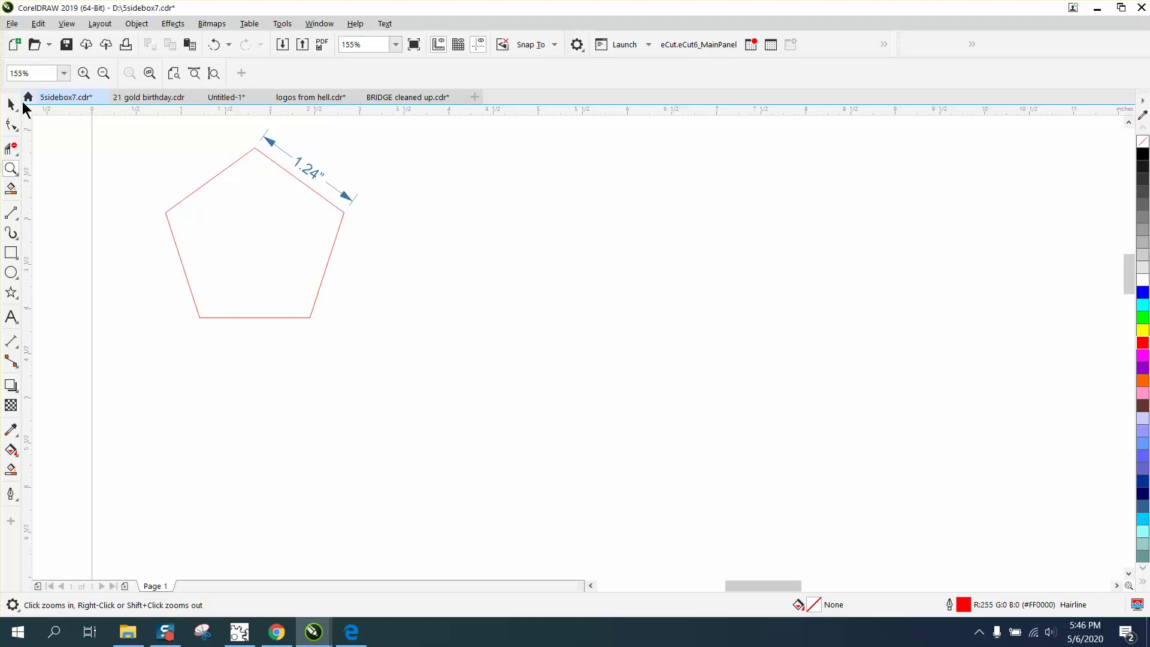
Delete the pentagon's 1.24" edge dimension.
{"action": "left_click", "coordinate": [13, 105]}
{"action": "left_click", "coordinate": [311, 170]}
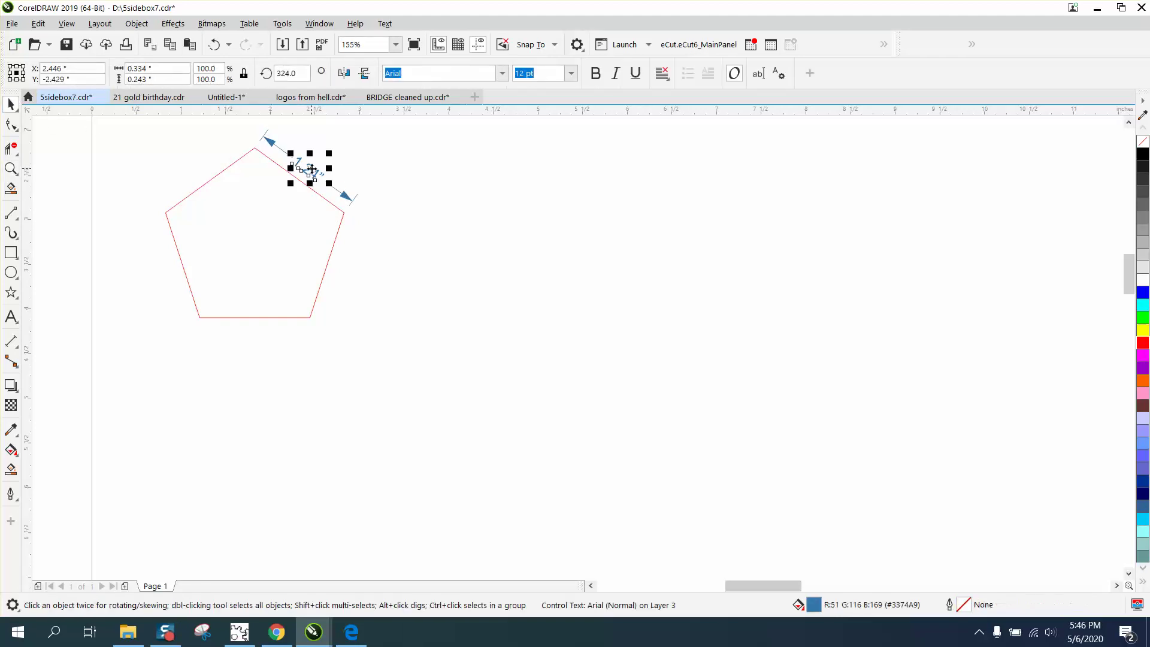
{"action": "key", "text": "Delete"}
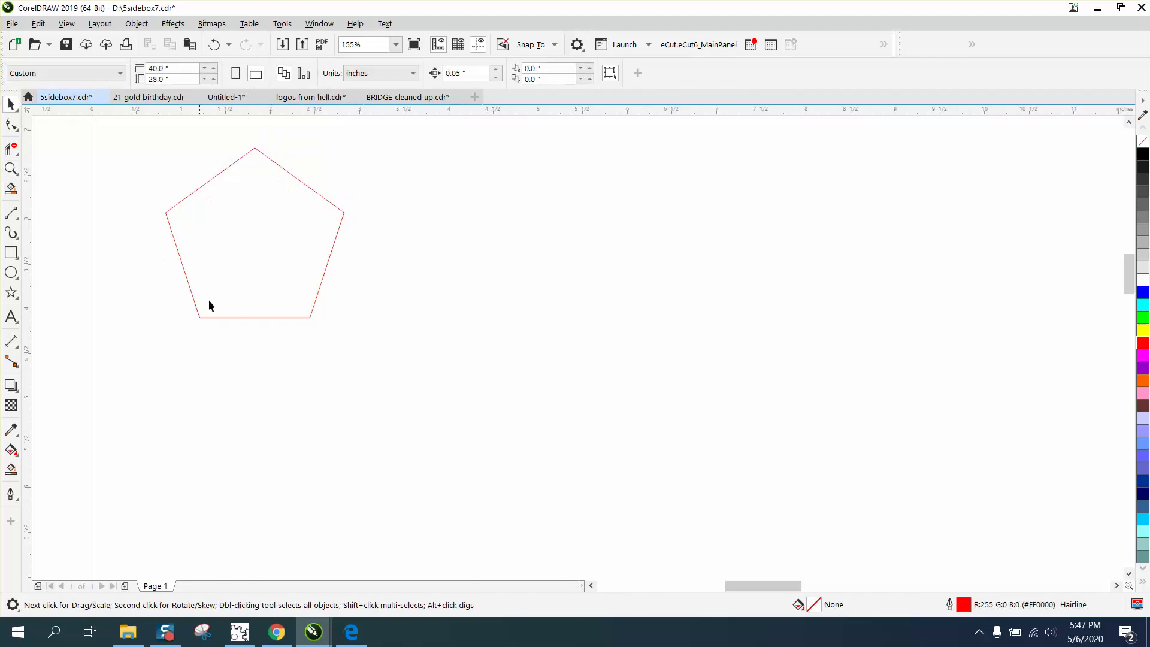
{"action": "scroll", "coordinate": [440, 342], "scroll_direction": "down", "scroll_amount": 1}
{"action": "scroll", "coordinate": [499, 353], "scroll_direction": "down", "scroll_amount": 1}
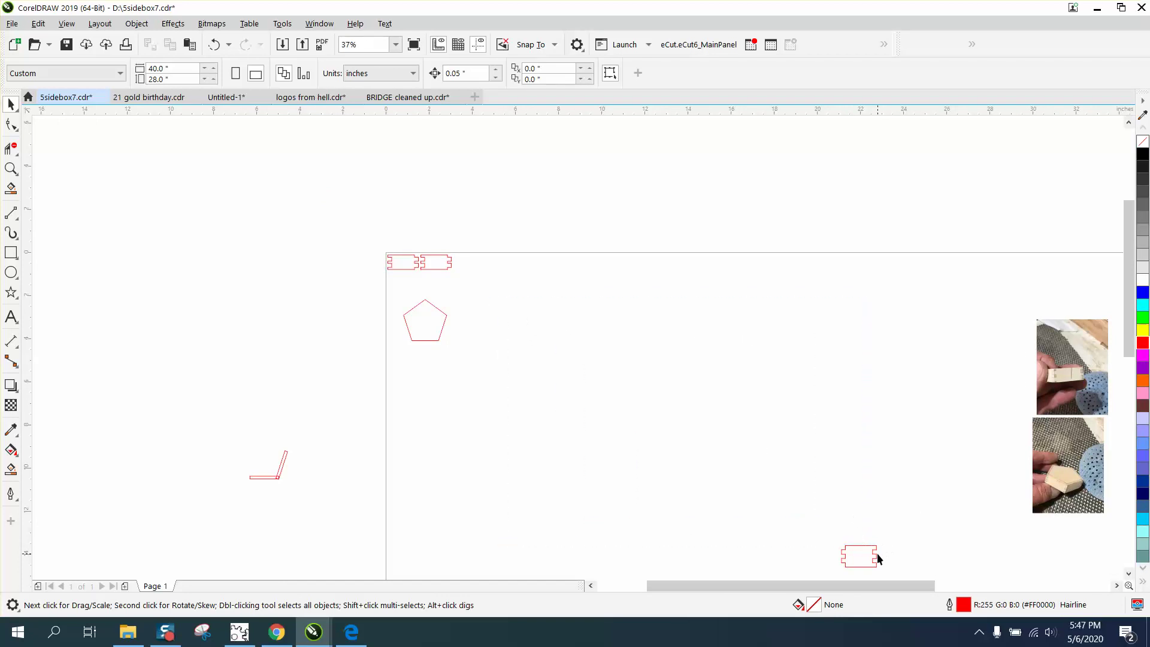
Place the tabbed panel directly under the pentagon's bottom edge, then select the angled corner strips.
{"action": "left_click_drag", "start_coordinate": [867, 550], "coordinate": [567, 424]}
{"action": "left_click", "coordinate": [11, 168]}
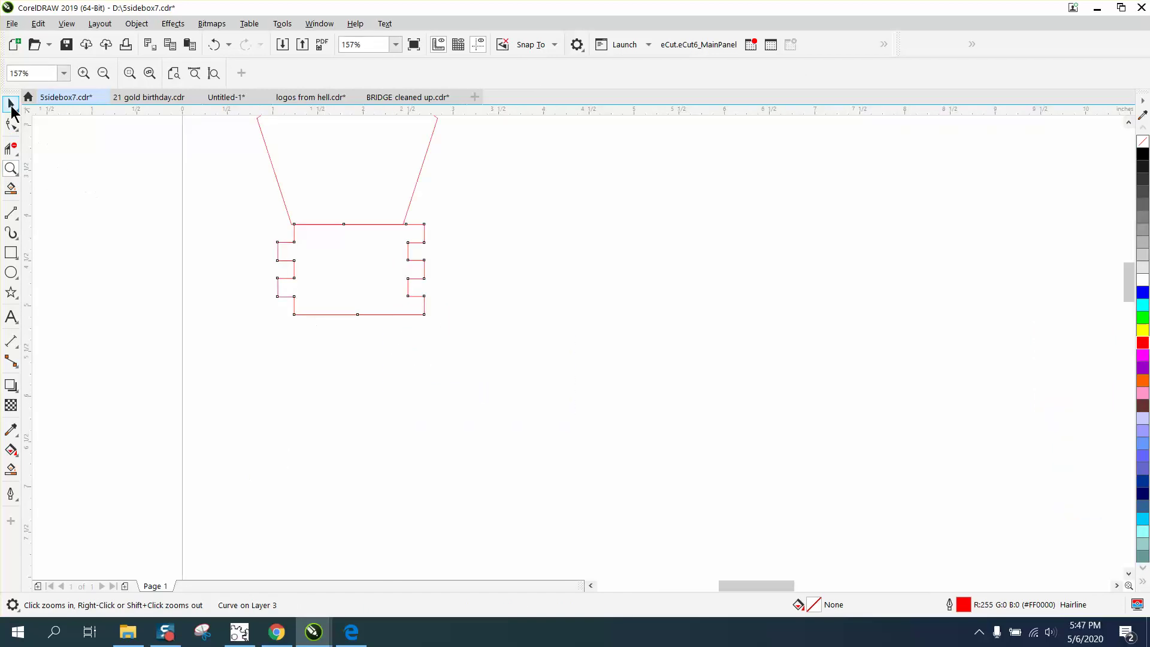
{"action": "left_click", "coordinate": [11, 104]}
{"action": "left_click_drag", "start_coordinate": [293, 228], "coordinate": [291, 228]}
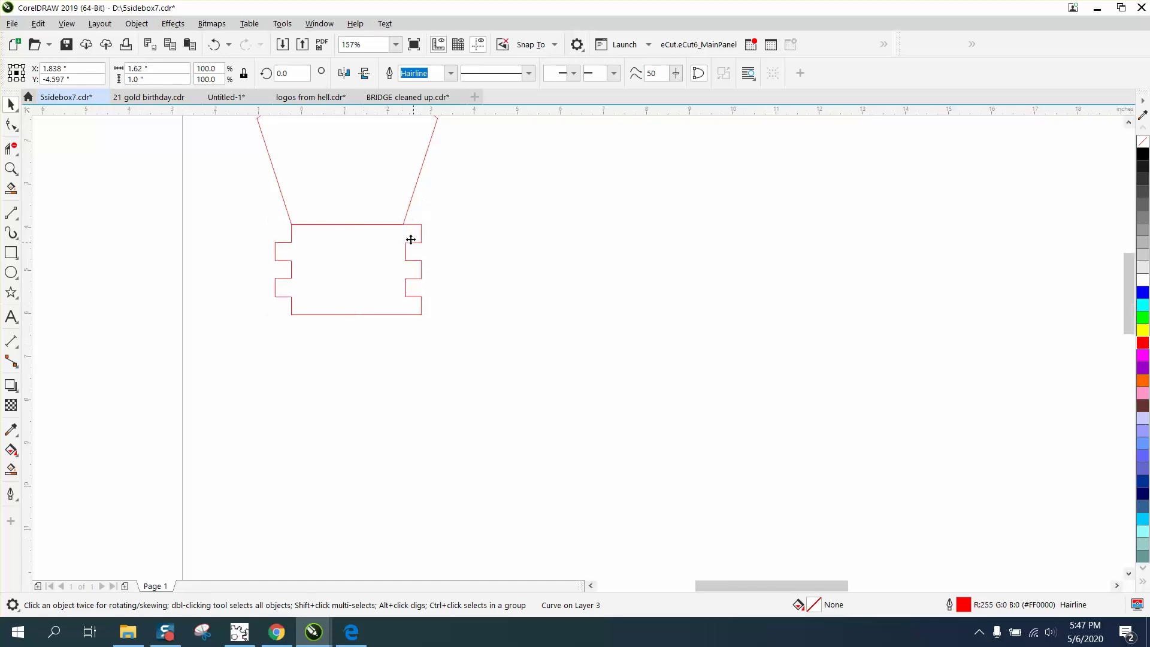
{"action": "key", "text": "F3"}
{"action": "left_click_drag", "start_coordinate": [202, 344], "coordinate": [297, 390]}
Zoom in on the angled strips and check the sizes of the horizontal strip and side panel.
{"action": "left_click", "coordinate": [11, 169]}
{"action": "left_click_drag", "start_coordinate": [170, 329], "coordinate": [341, 419]}
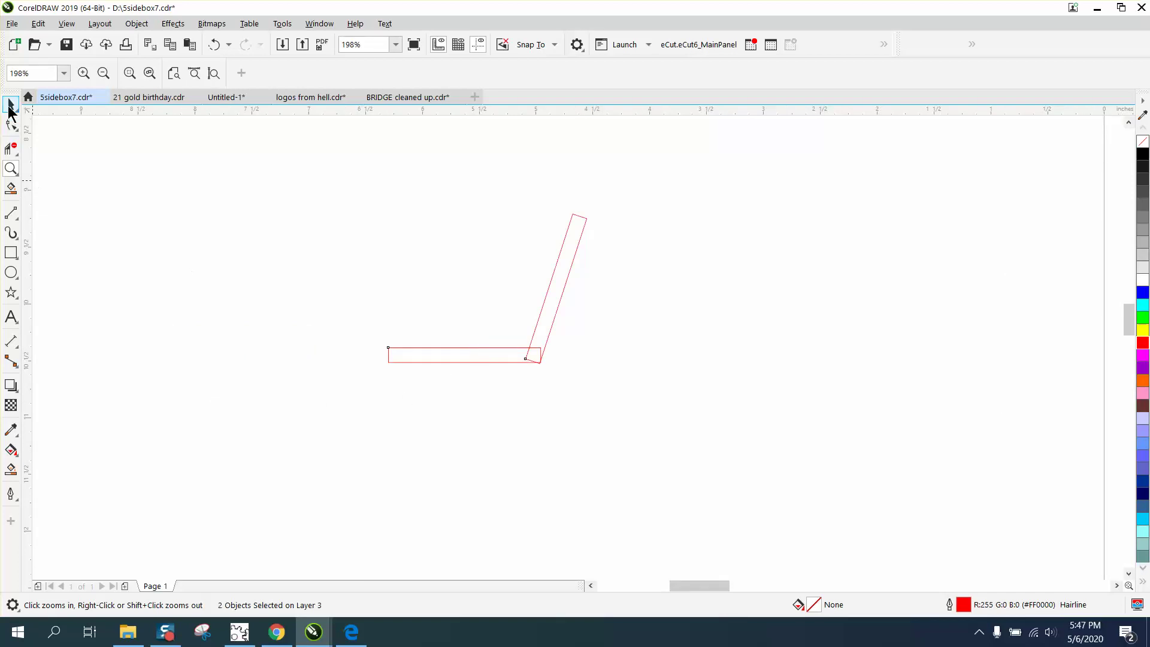
{"action": "left_click", "coordinate": [10, 104]}
{"action": "left_click", "coordinate": [599, 285]}
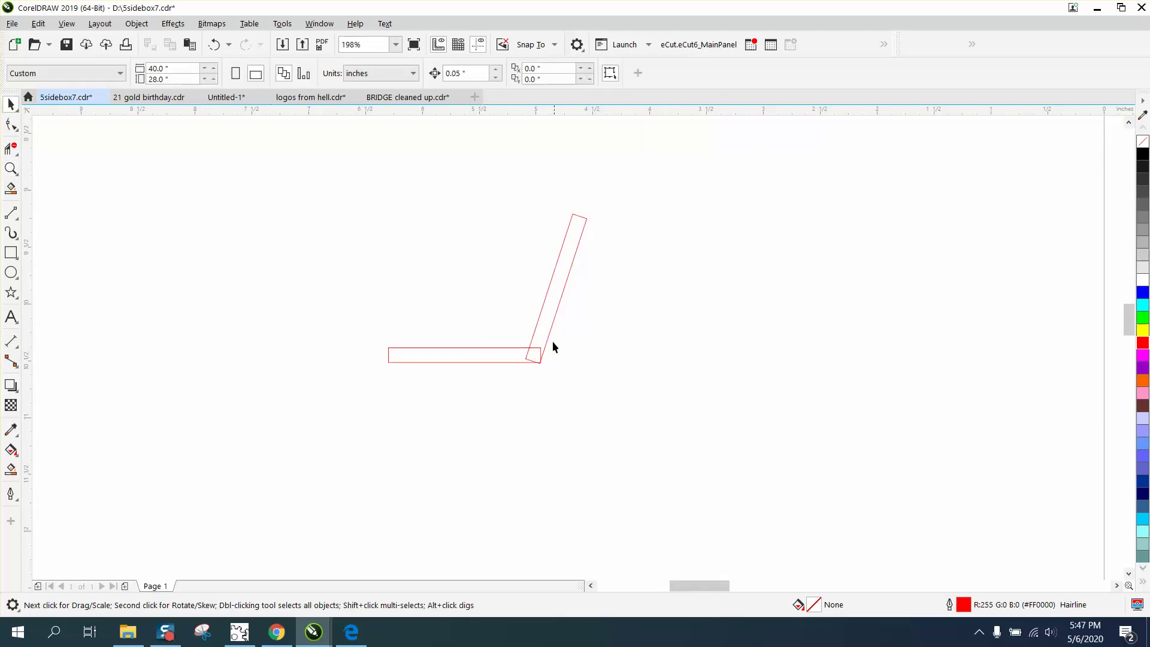
{"action": "left_click", "coordinate": [499, 358]}
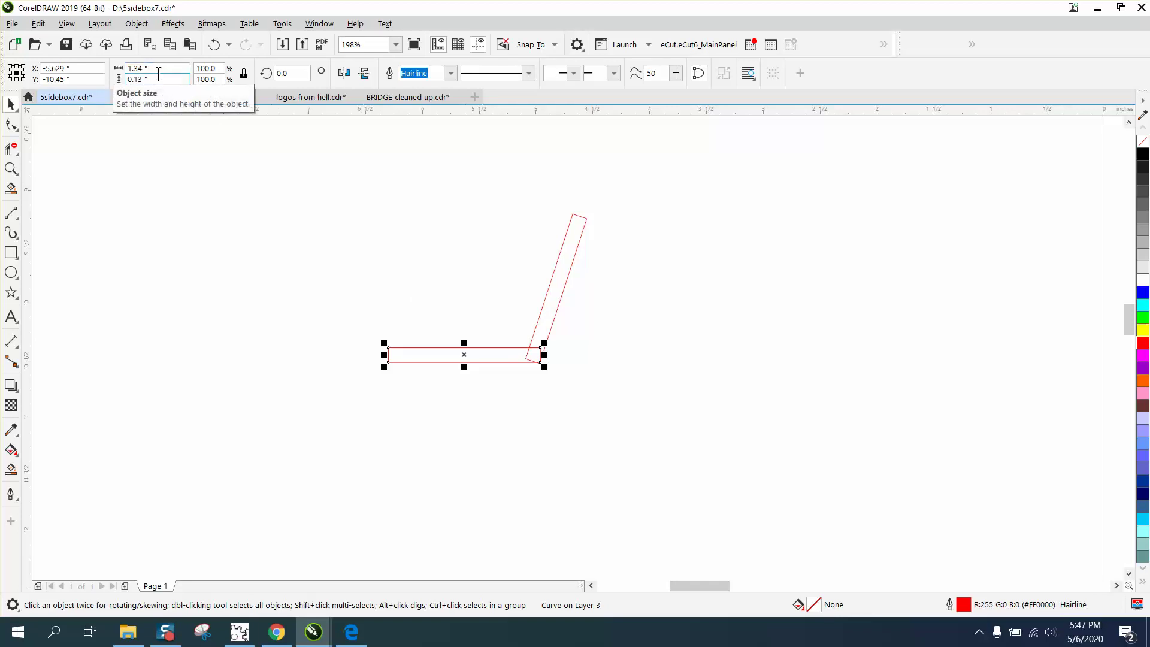
{"action": "scroll", "coordinate": [530, 206], "scroll_direction": "down", "scroll_amount": 5}
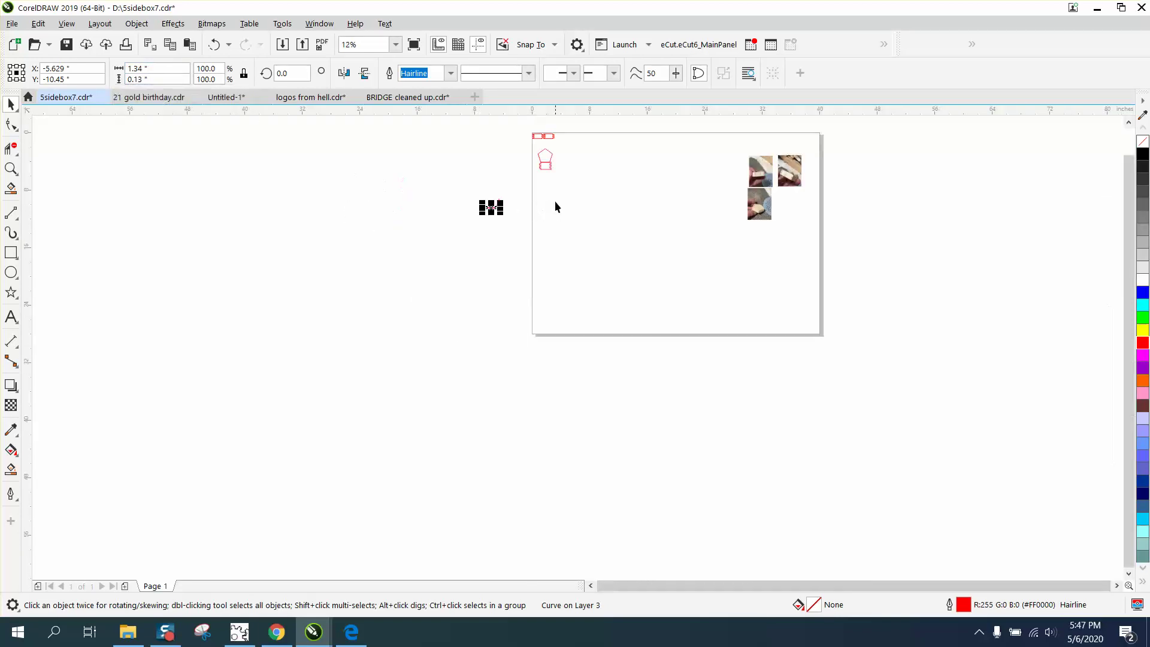
{"action": "left_click", "coordinate": [545, 163]}
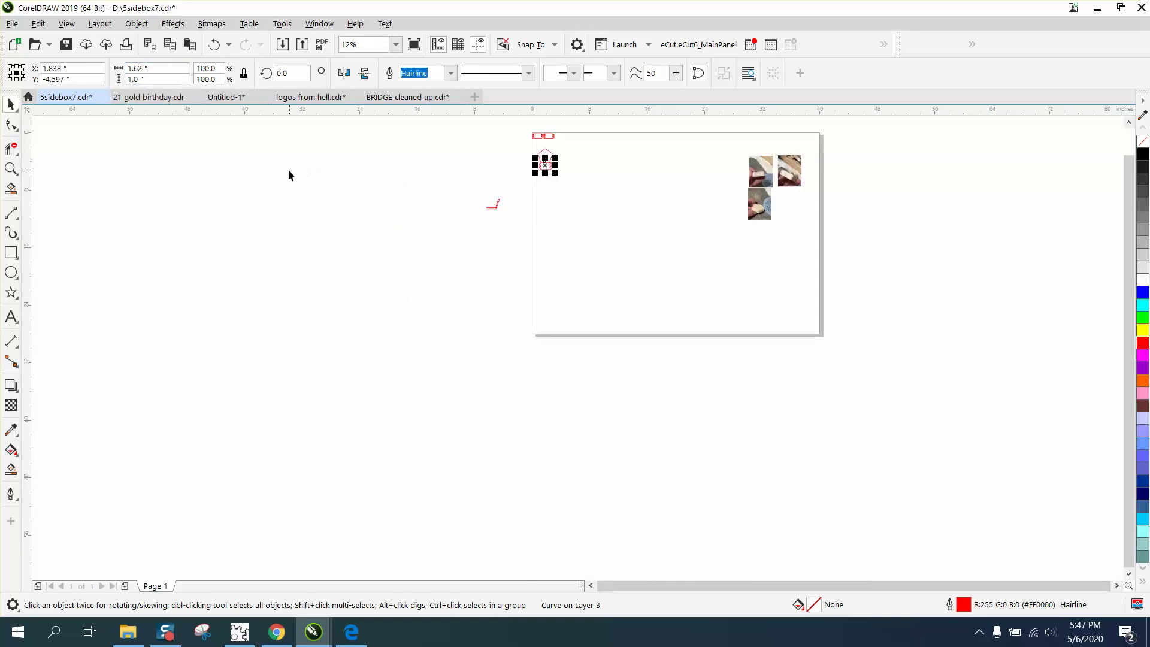
Zoom in on the three test-joint reference photos.
{"action": "left_click", "coordinate": [11, 169]}
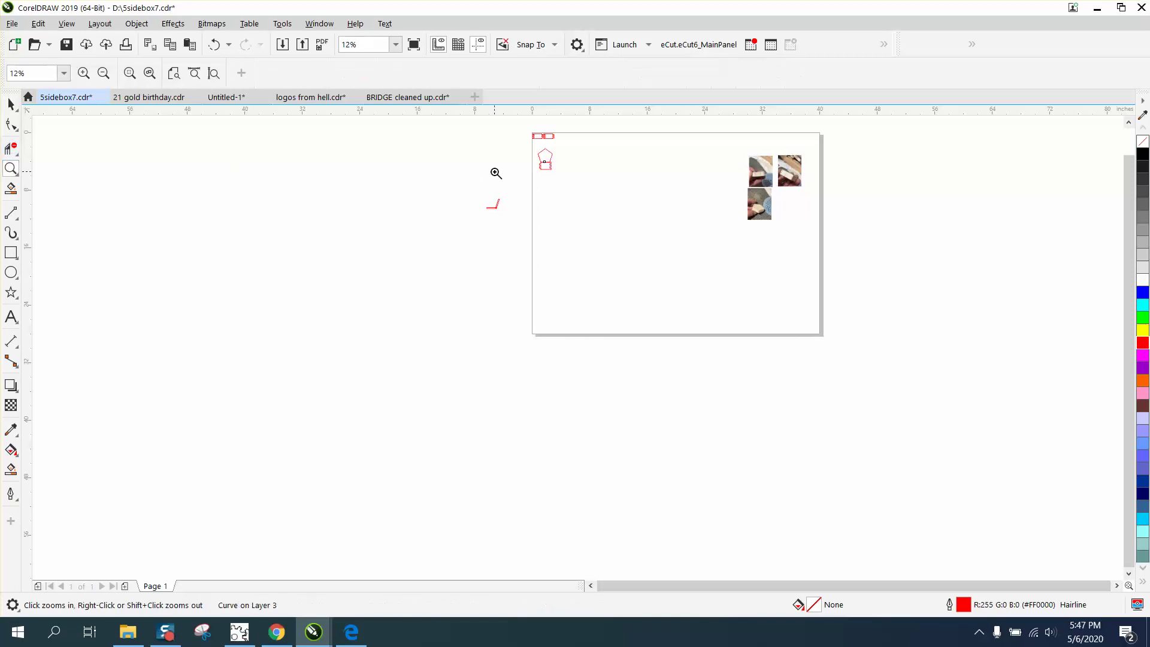
{"action": "scroll", "coordinate": [599, 197], "scroll_direction": "up", "scroll_amount": 4}
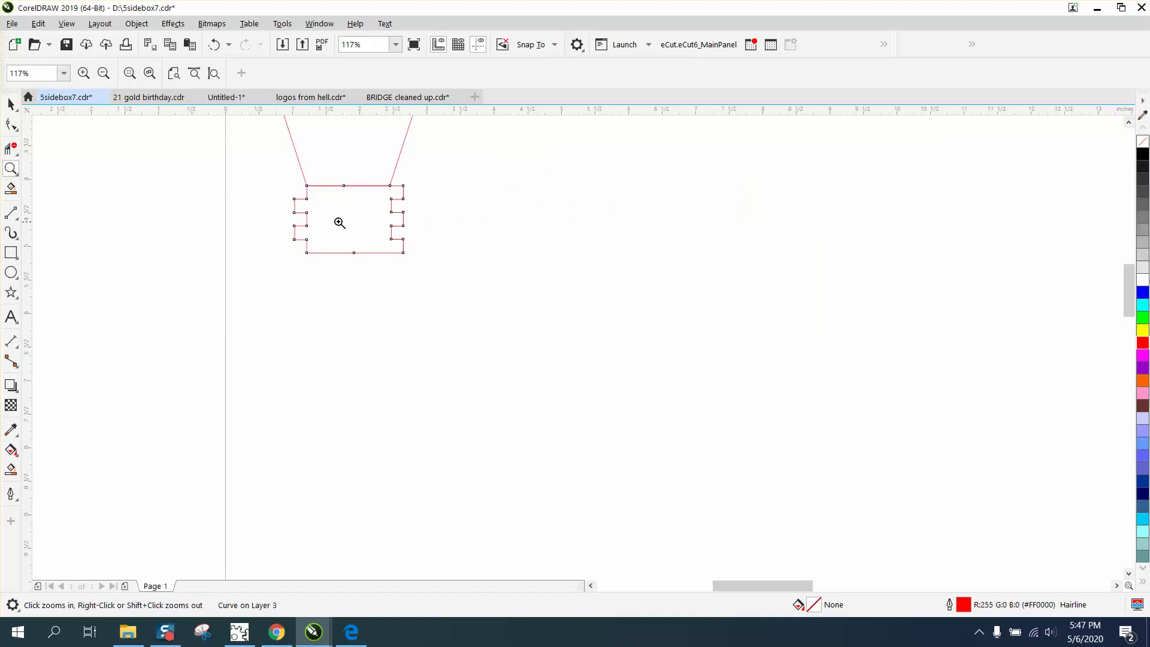
{"action": "scroll", "coordinate": [467, 227], "scroll_direction": "down", "scroll_amount": 3}
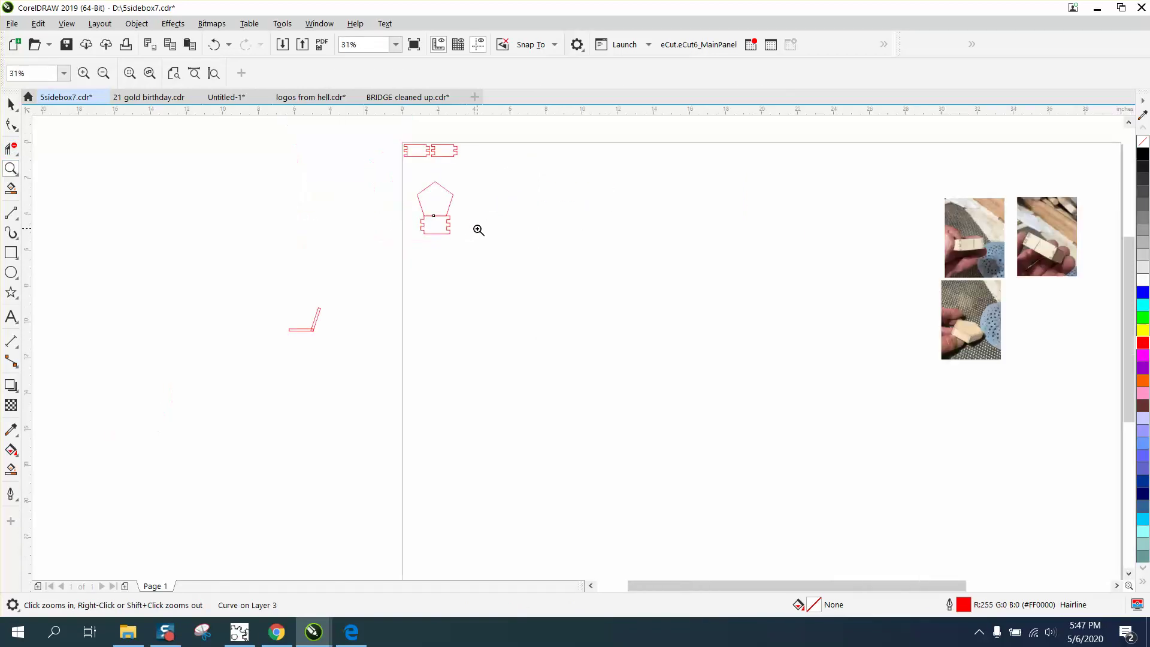
{"action": "left_click_drag", "start_coordinate": [950, 205], "coordinate": [1089, 360]}
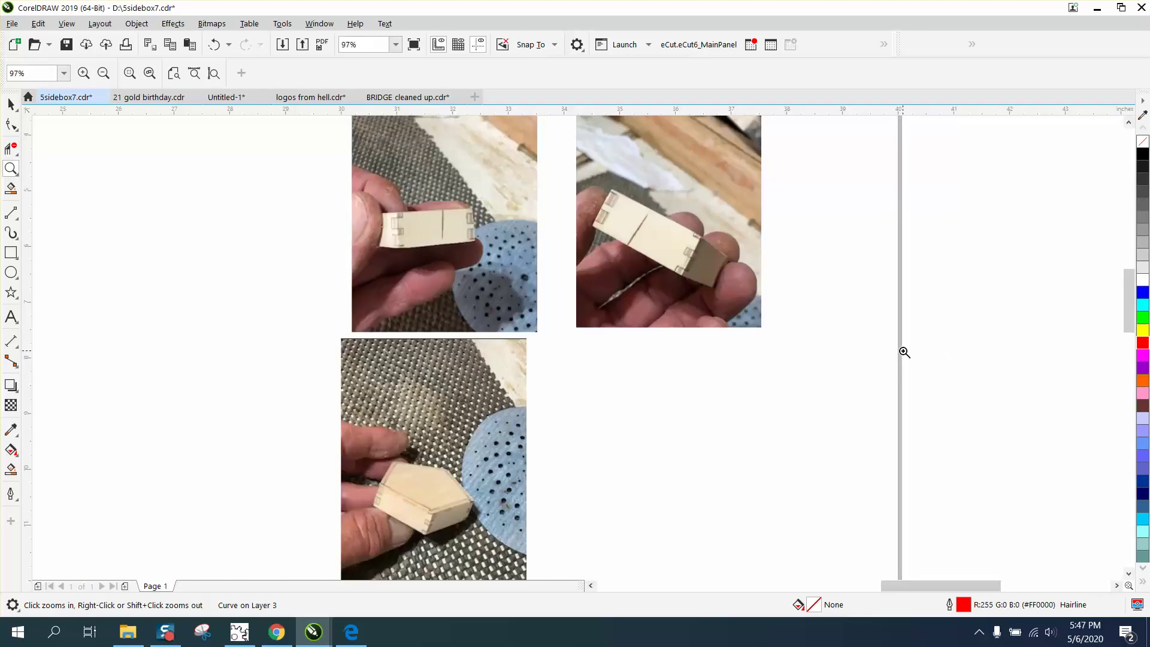